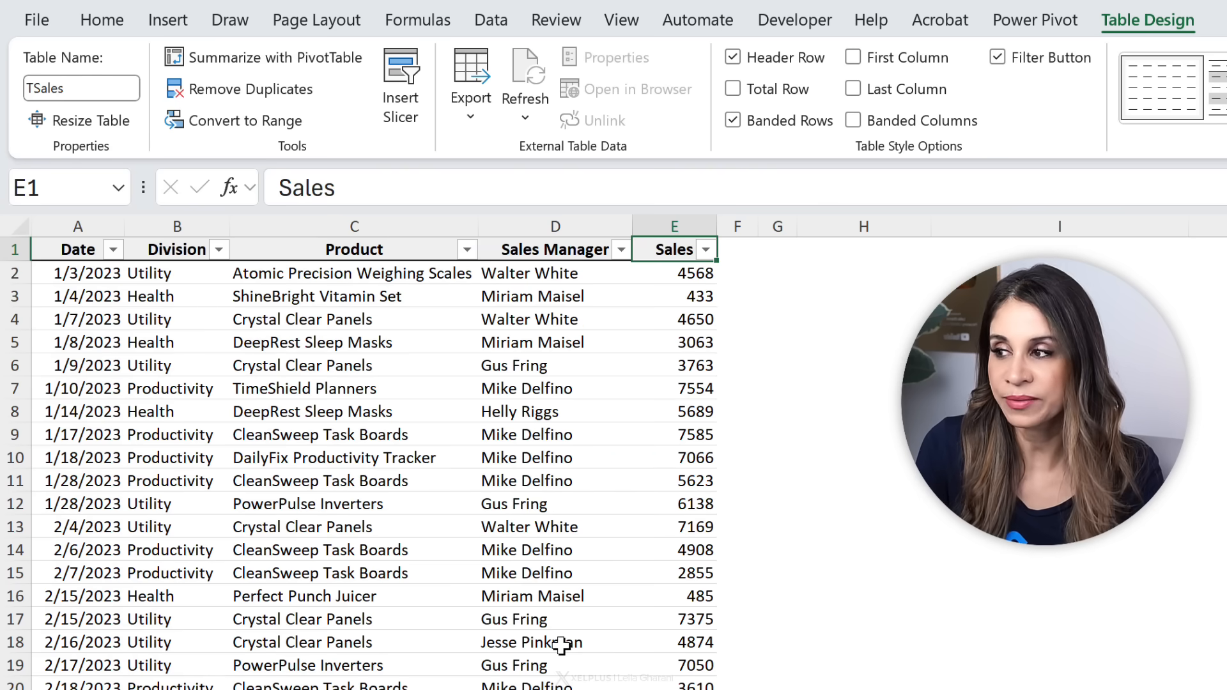
{"action": "key", "text": "Down"}
{"action": "key", "text": "Down"}
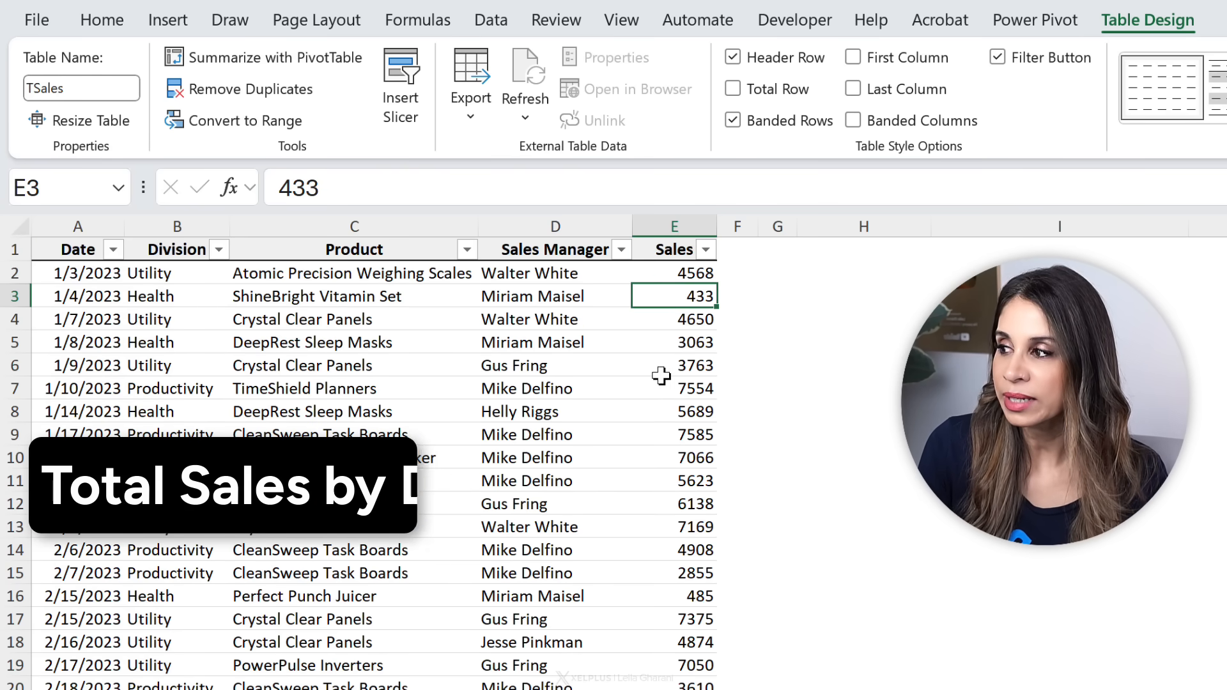
{"action": "left_click", "coordinate": [193, 337]}
{"action": "left_click", "coordinate": [293, 349]}
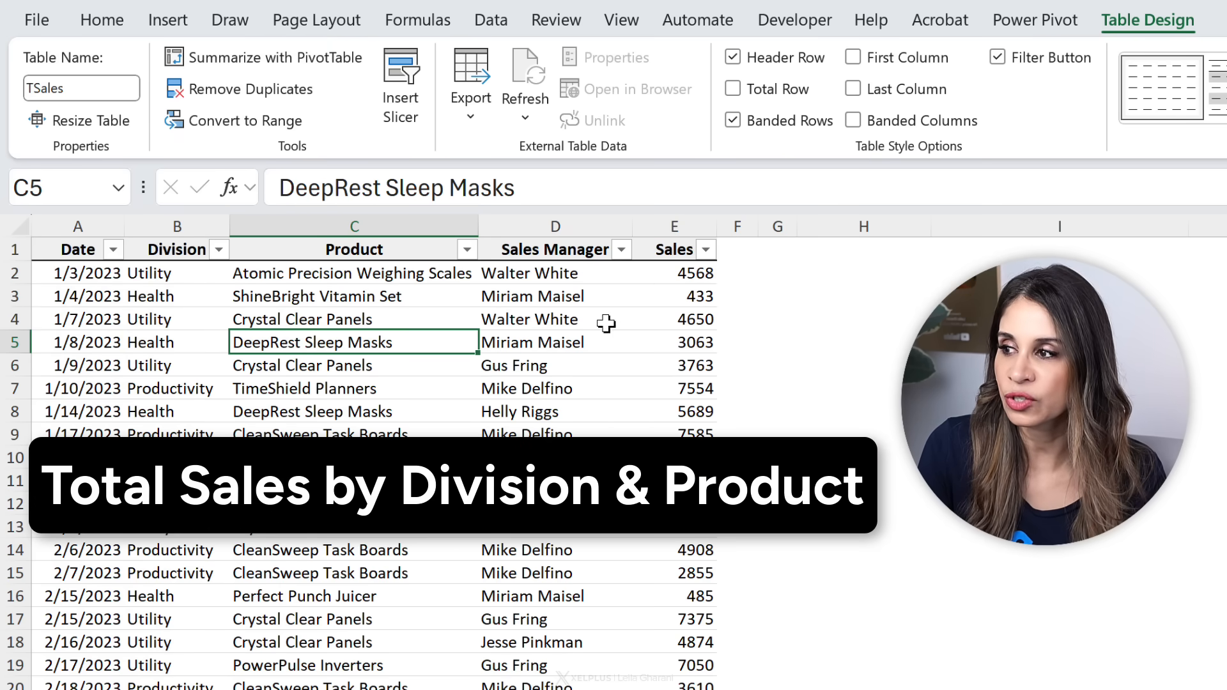
{"action": "left_click", "coordinate": [647, 335]}
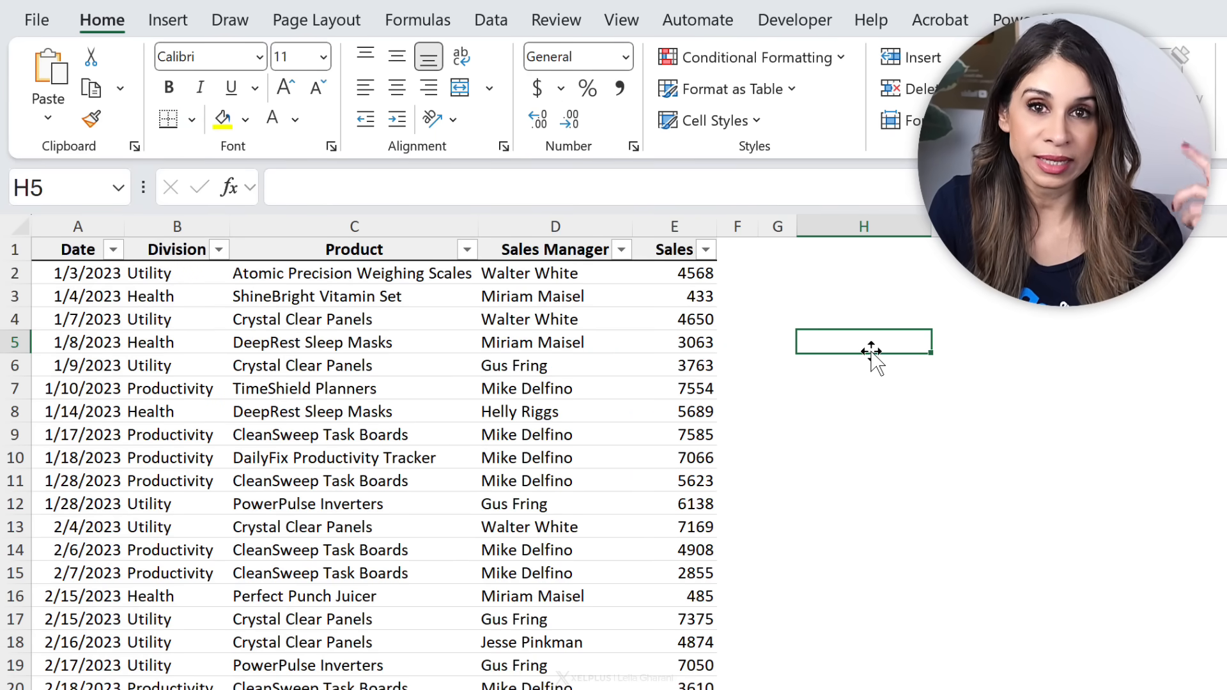
Start a GROUPBY formula in H5 with the TSales Division and Product columns as row fields.
{"action": "type", "text": "=grou"}
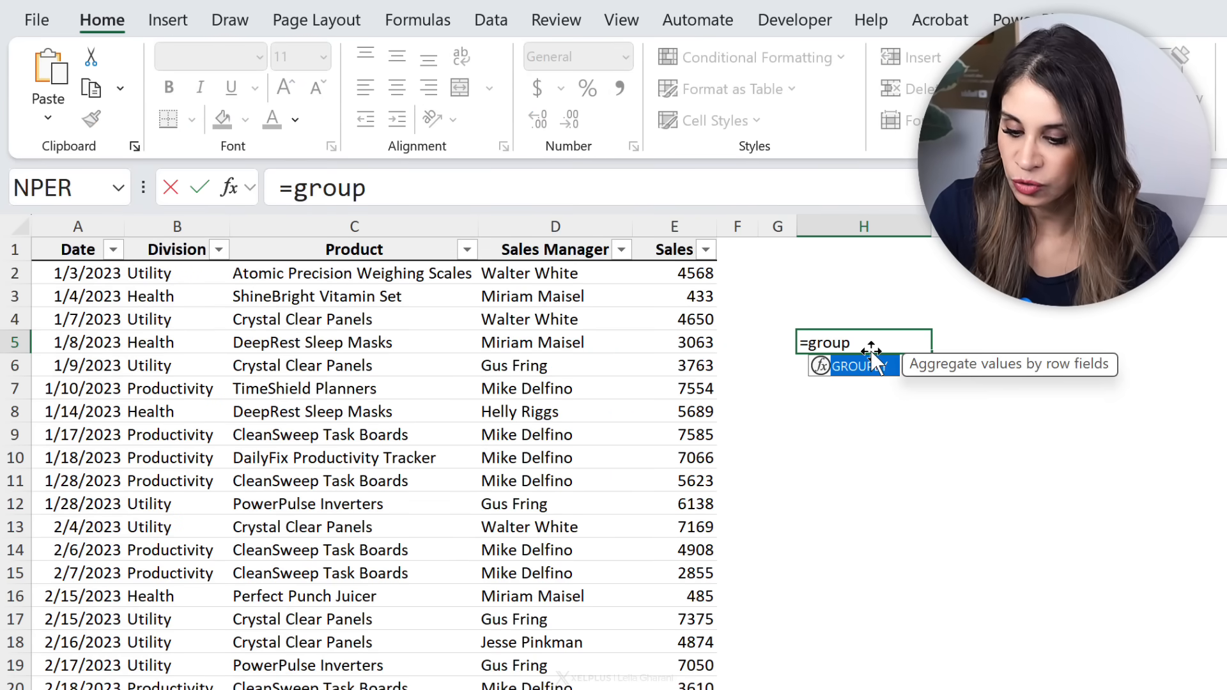
{"action": "type", "text": "p"}
{"action": "key", "text": "Tab"}
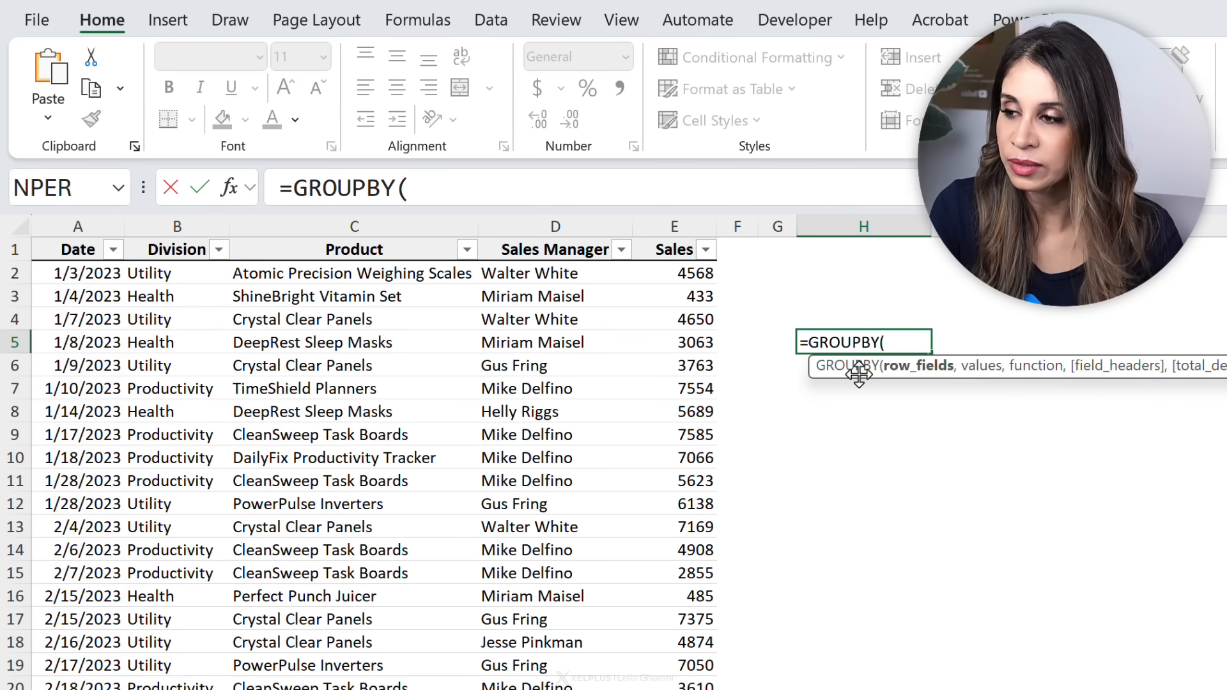
{"action": "left_click", "coordinate": [186, 249]}
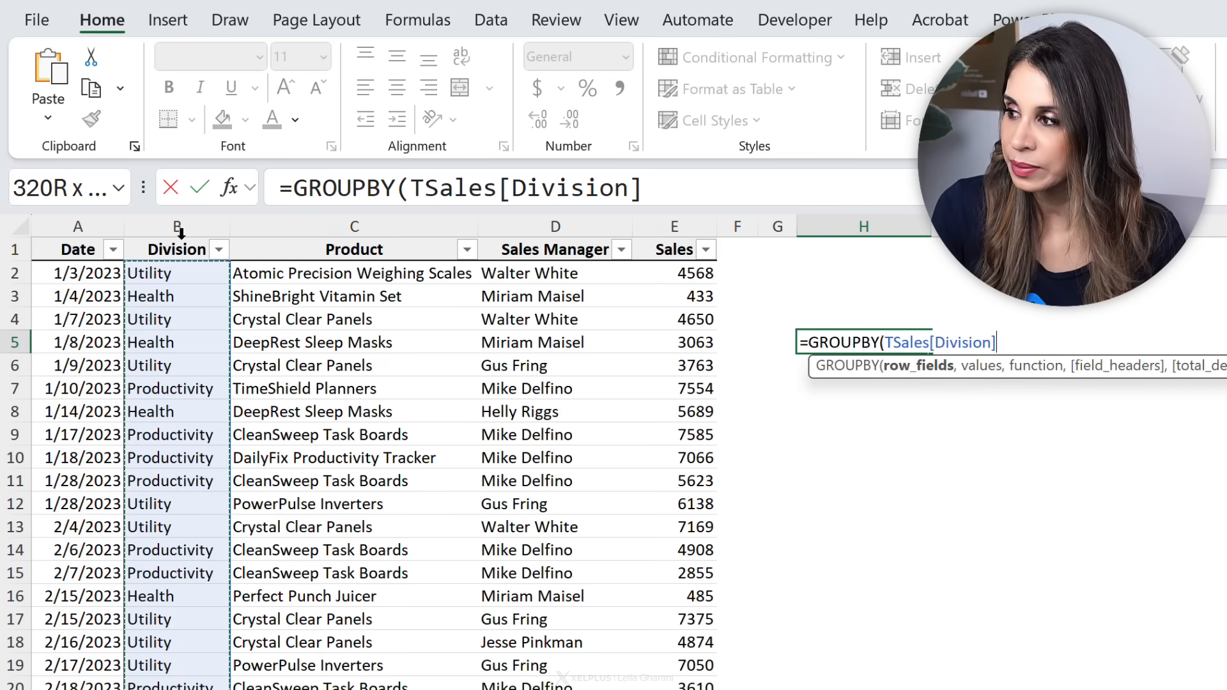
{"action": "left_click", "coordinate": [244, 246], "text": "shift"}
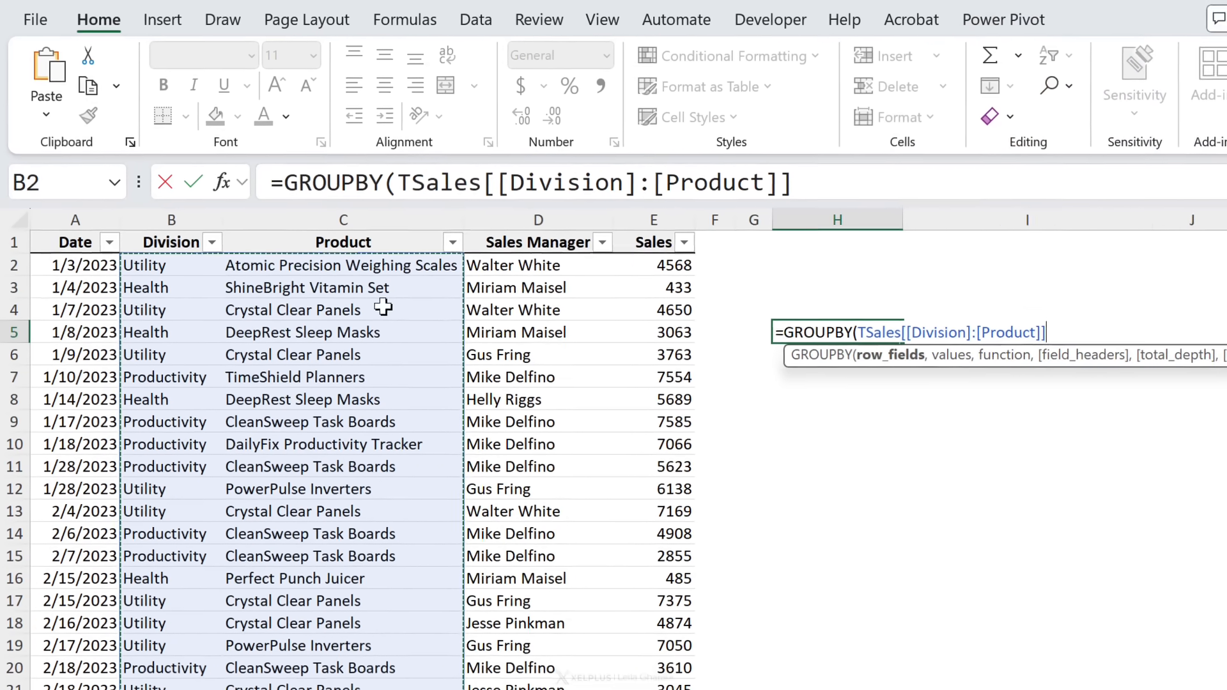
{"action": "type", "text": ","}
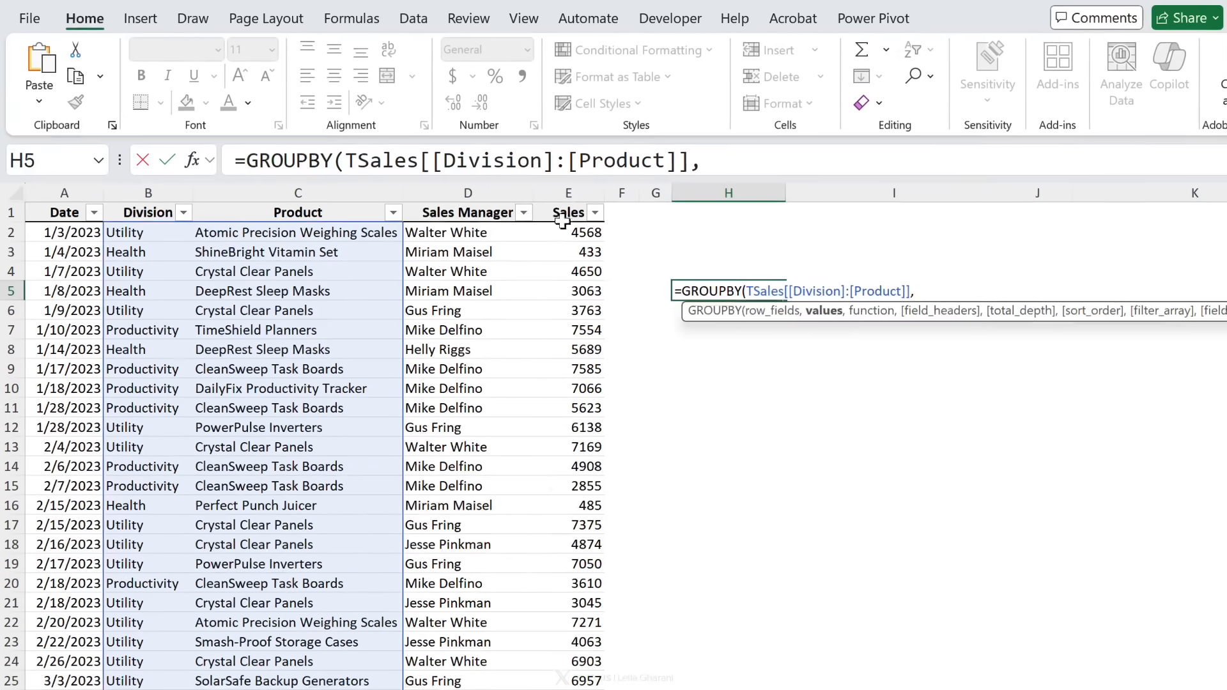
Complete the H5 GROUPBY formula with TSales[Sales] as the values and SUM as the function.
{"action": "left_click", "coordinate": [568, 205]}
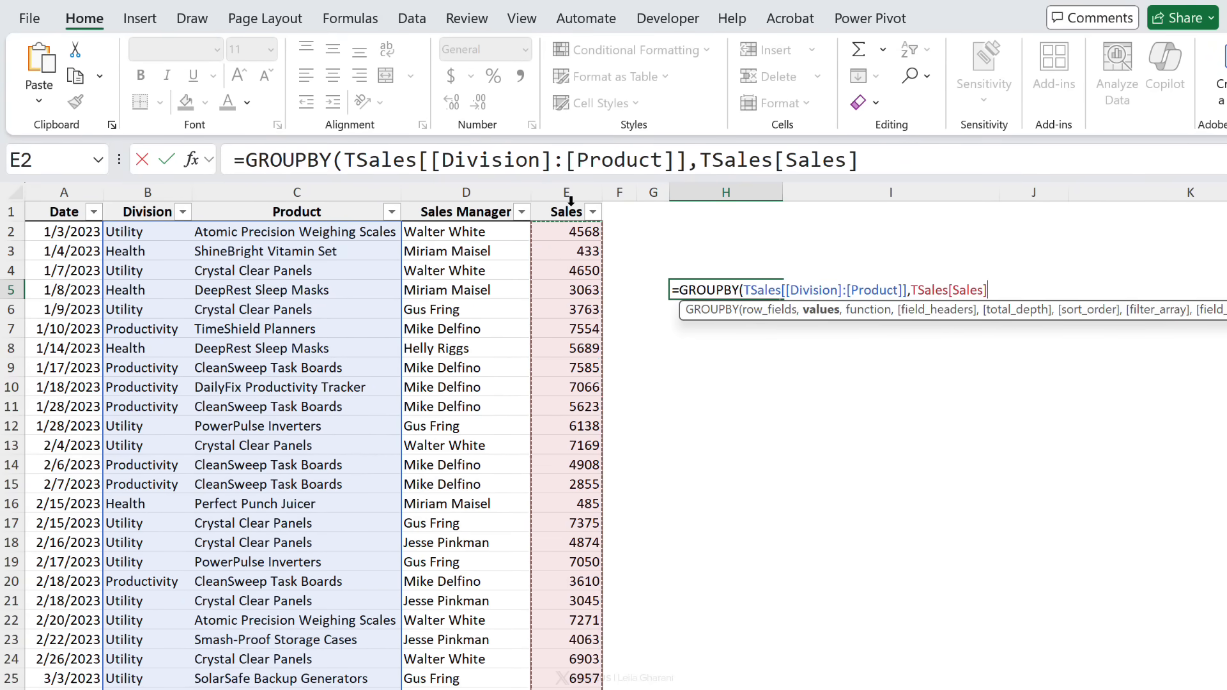
{"action": "type", "text": ","}
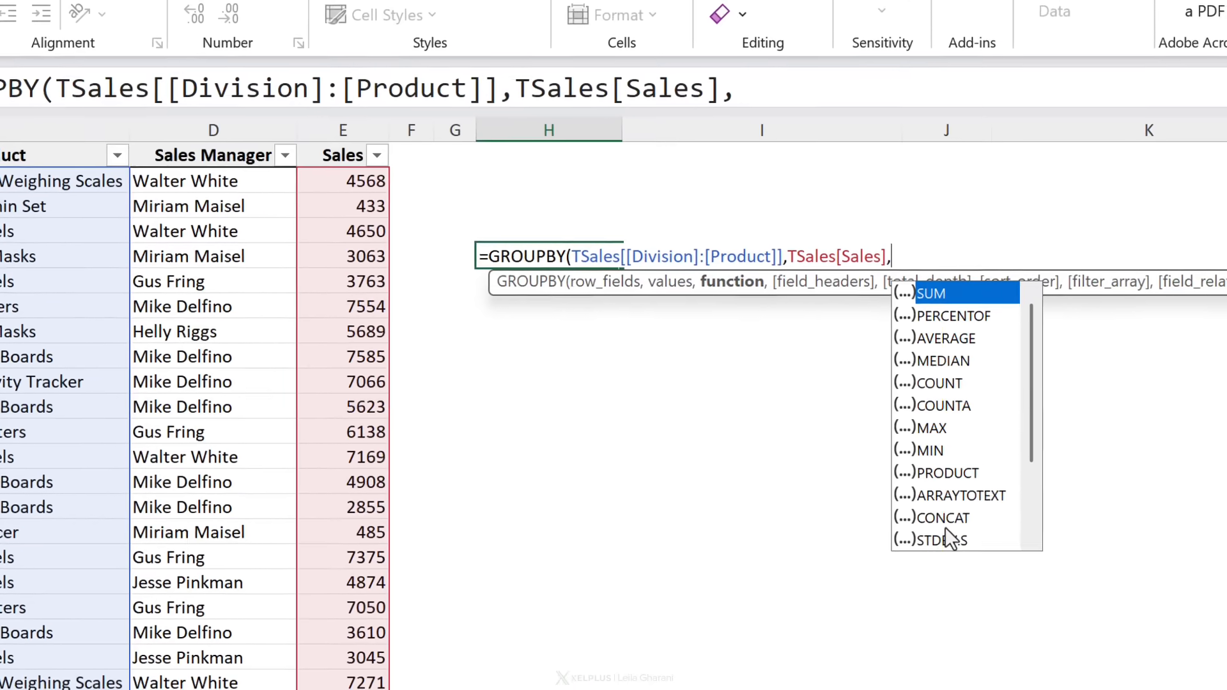
{"action": "mouse_move", "coordinate": [1031, 379]}
{"action": "left_mouse_down"}
{"action": "mouse_move", "coordinate": [1014, 466]}
{"action": "mouse_move", "coordinate": [1023, 373]}
{"action": "left_mouse_up"}
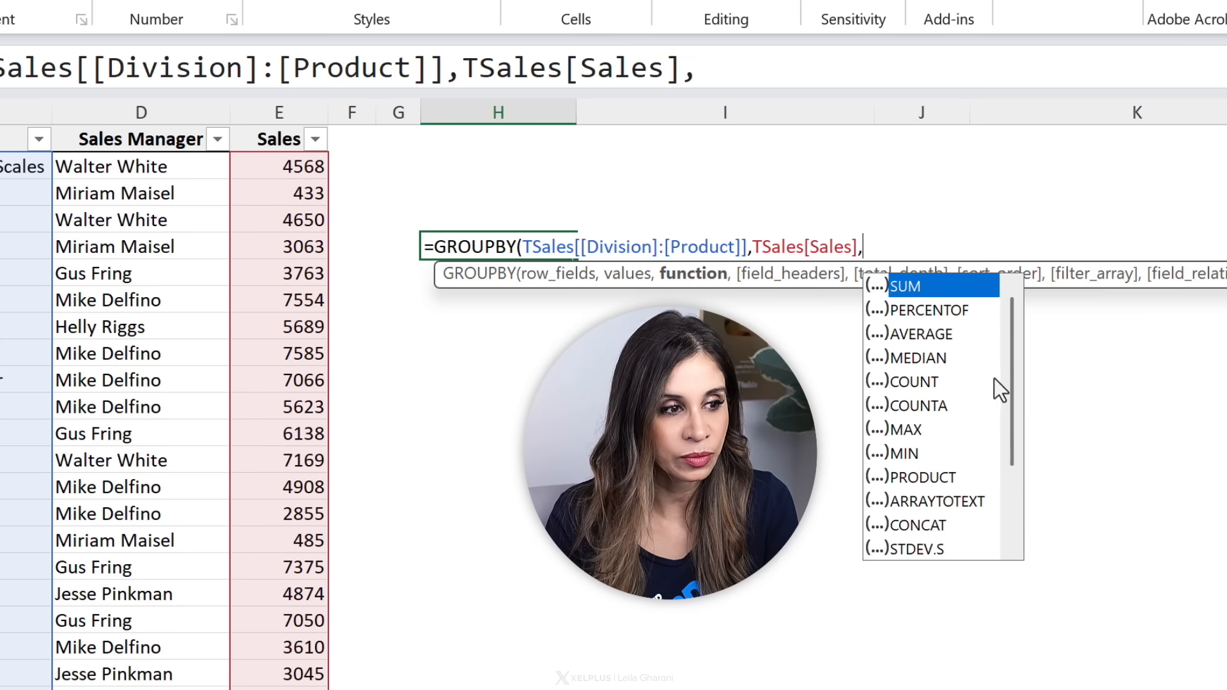
{"action": "left_click_drag", "start_coordinate": [1010, 416], "coordinate": [1014, 484]}
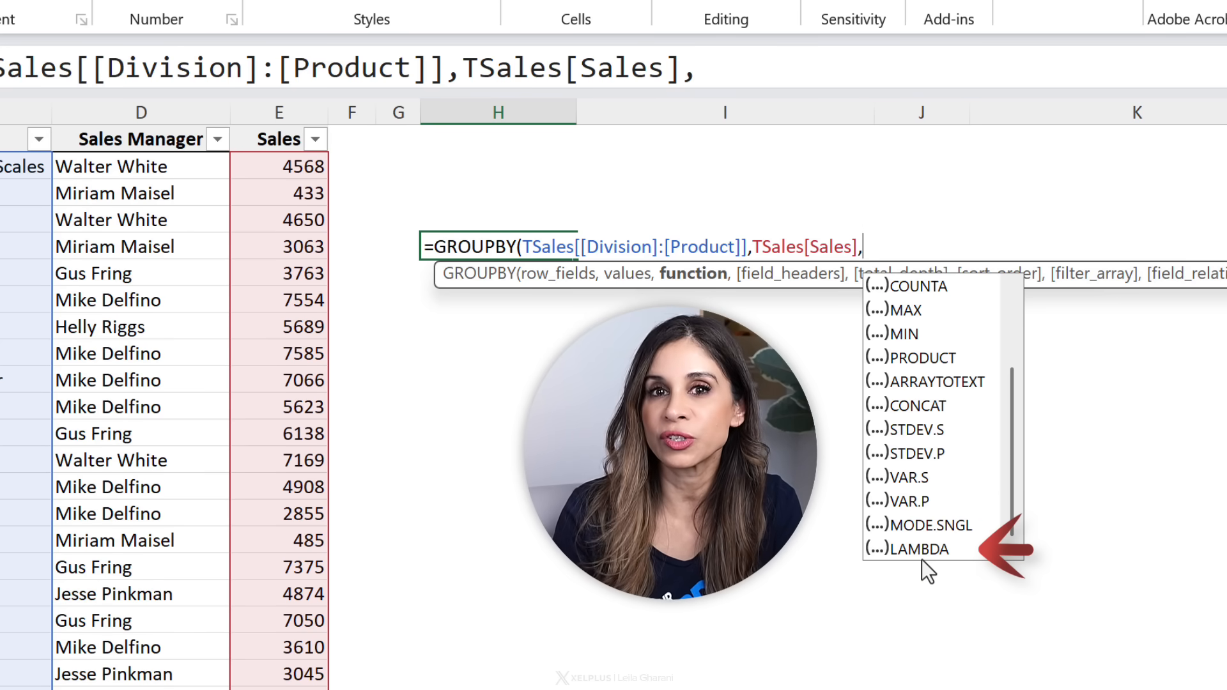
{"action": "left_click_drag", "start_coordinate": [1012, 497], "coordinate": [1004, 422]}
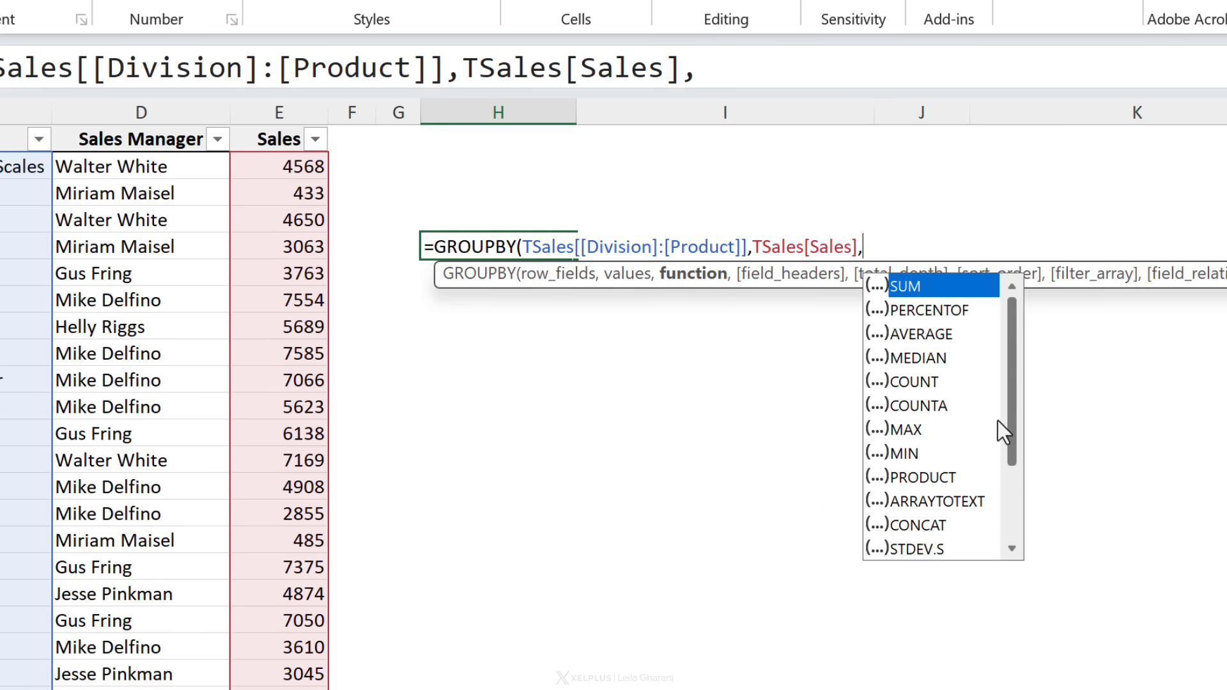
{"action": "double_click", "coordinate": [911, 285]}
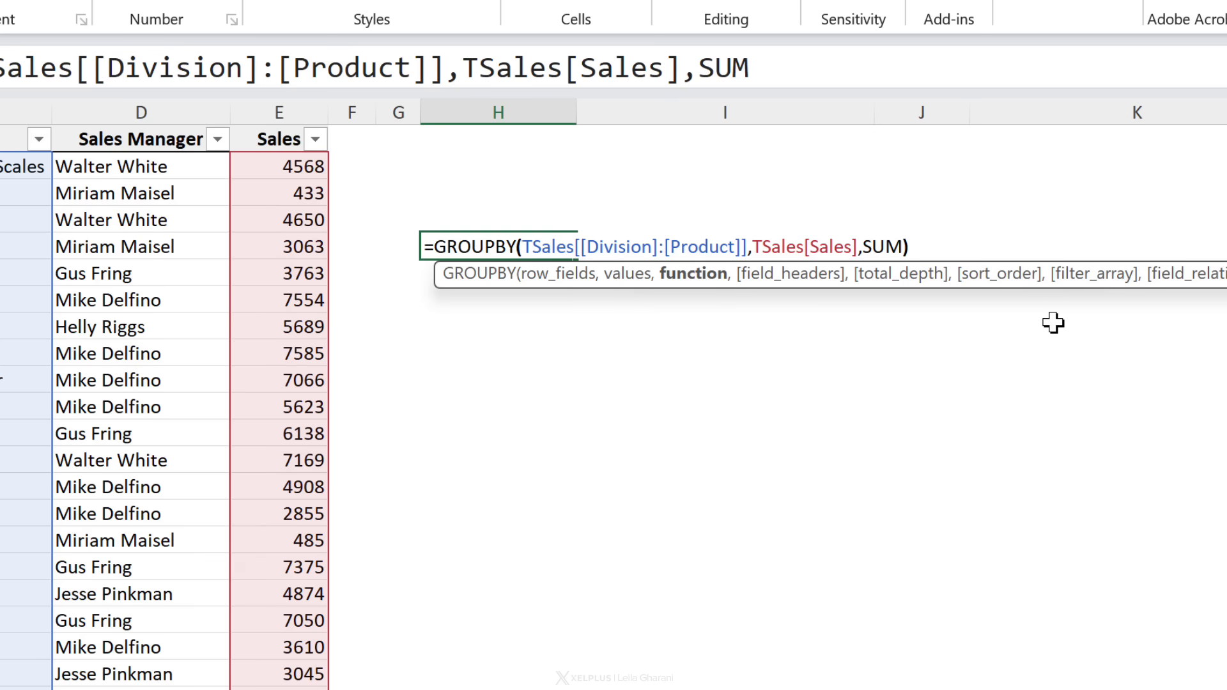
{"action": "type", "text": ")"}
{"action": "key", "text": "Return"}
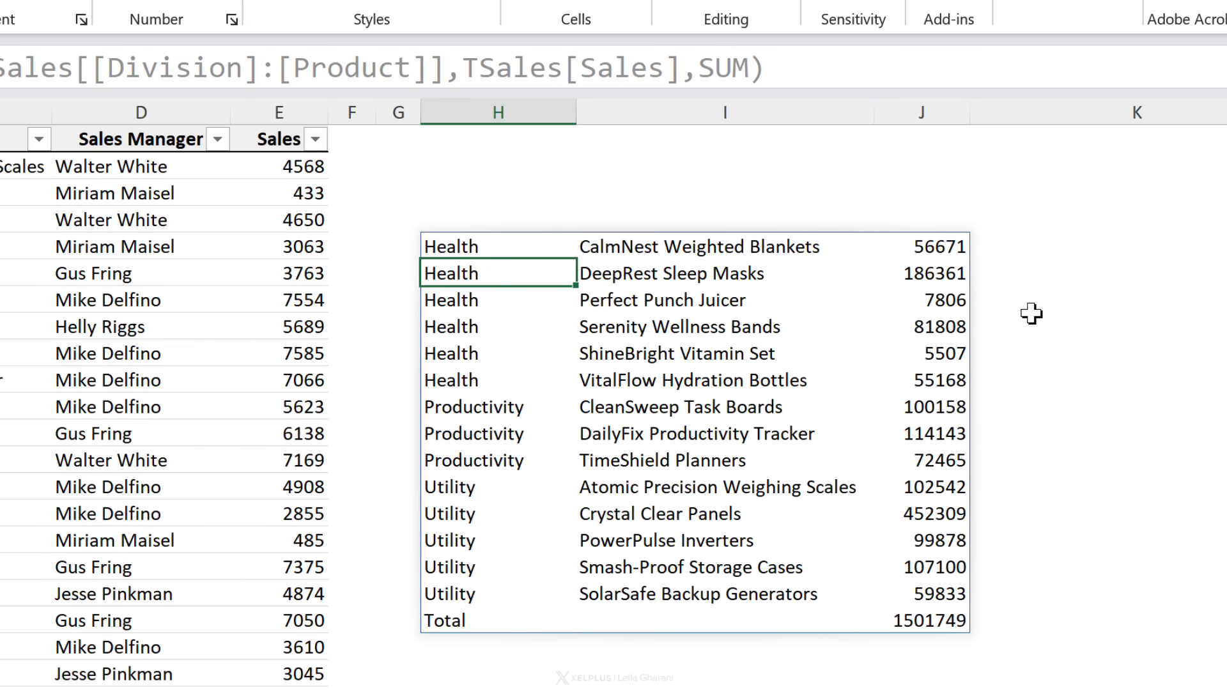
Examine the grouped sales result from H5, its total row, and the optional arguments GROUPBY offers after the function.
{"action": "left_click", "coordinate": [947, 253]}
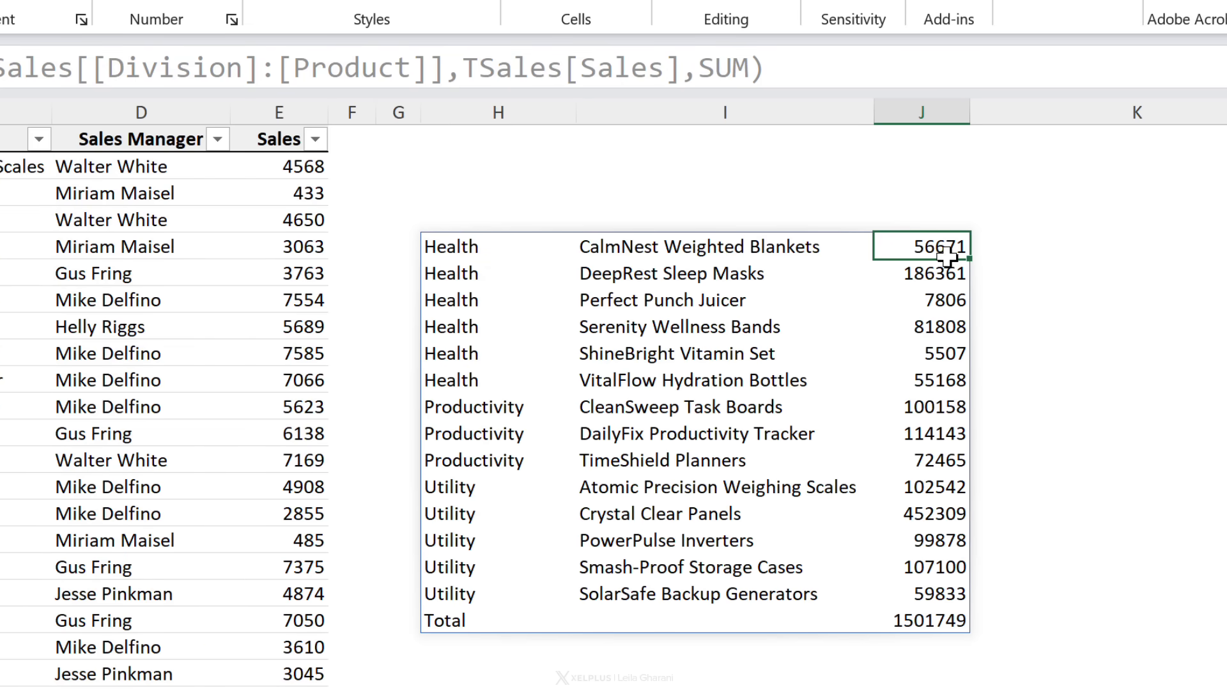
{"action": "left_click", "coordinate": [774, 247]}
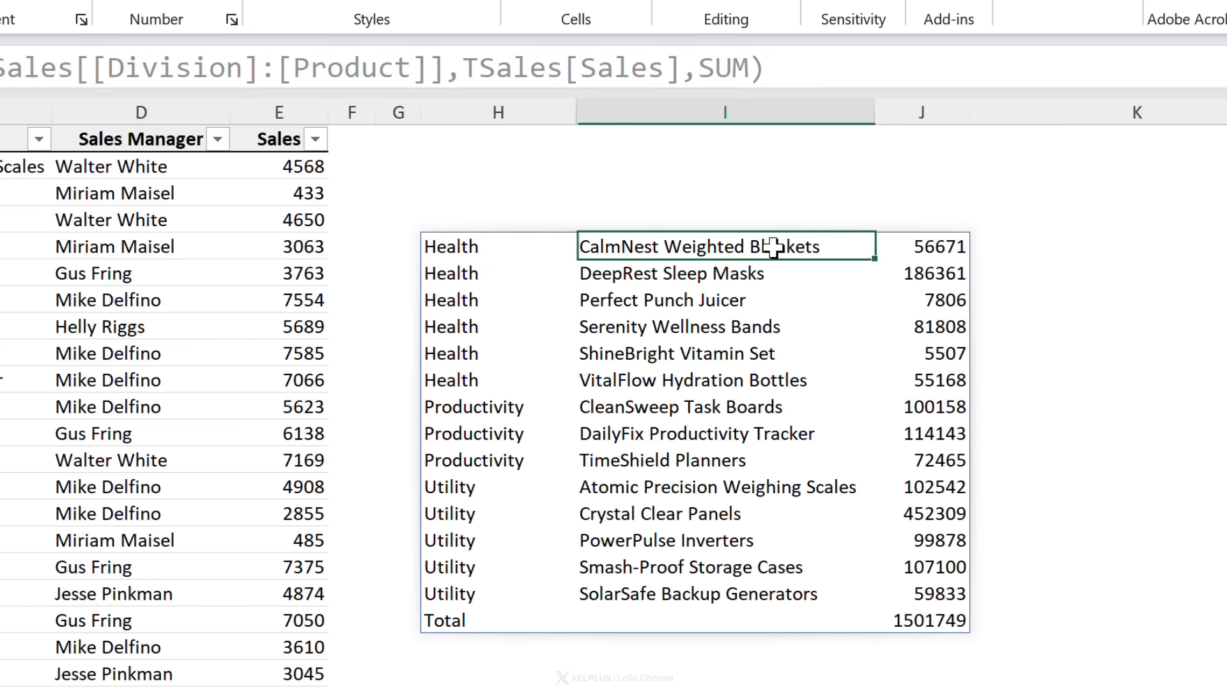
{"action": "left_click", "coordinate": [495, 253]}
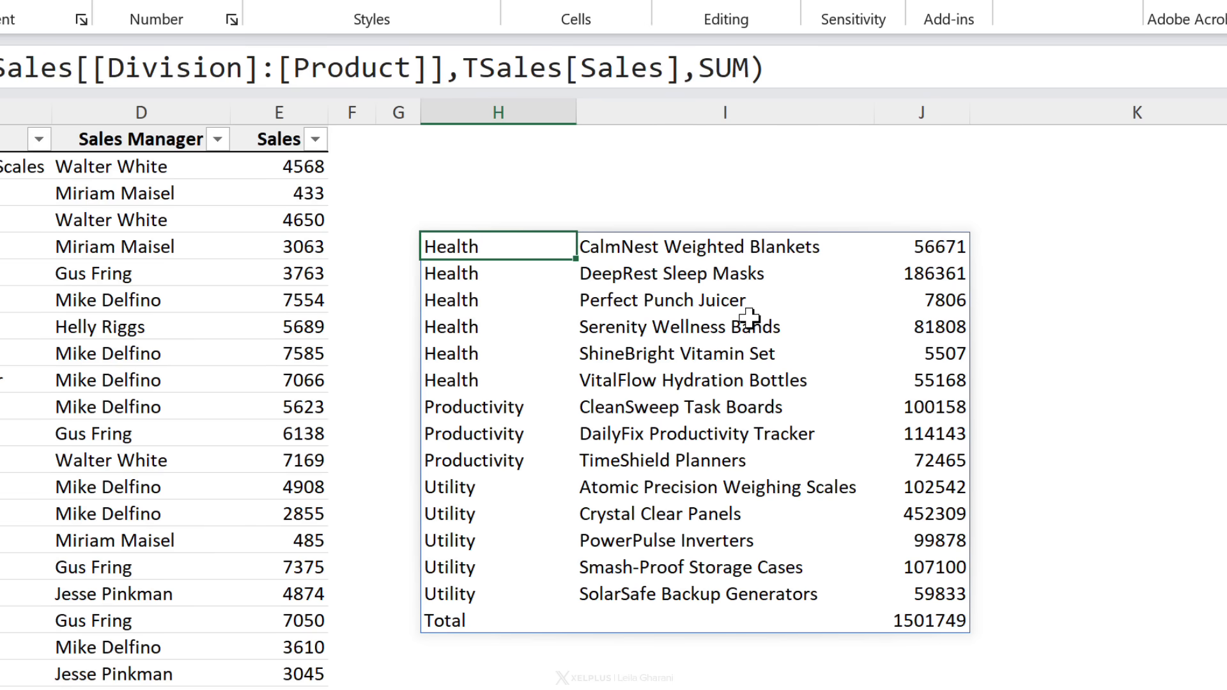
{"action": "left_click_drag", "start_coordinate": [911, 623], "coordinate": [524, 620]}
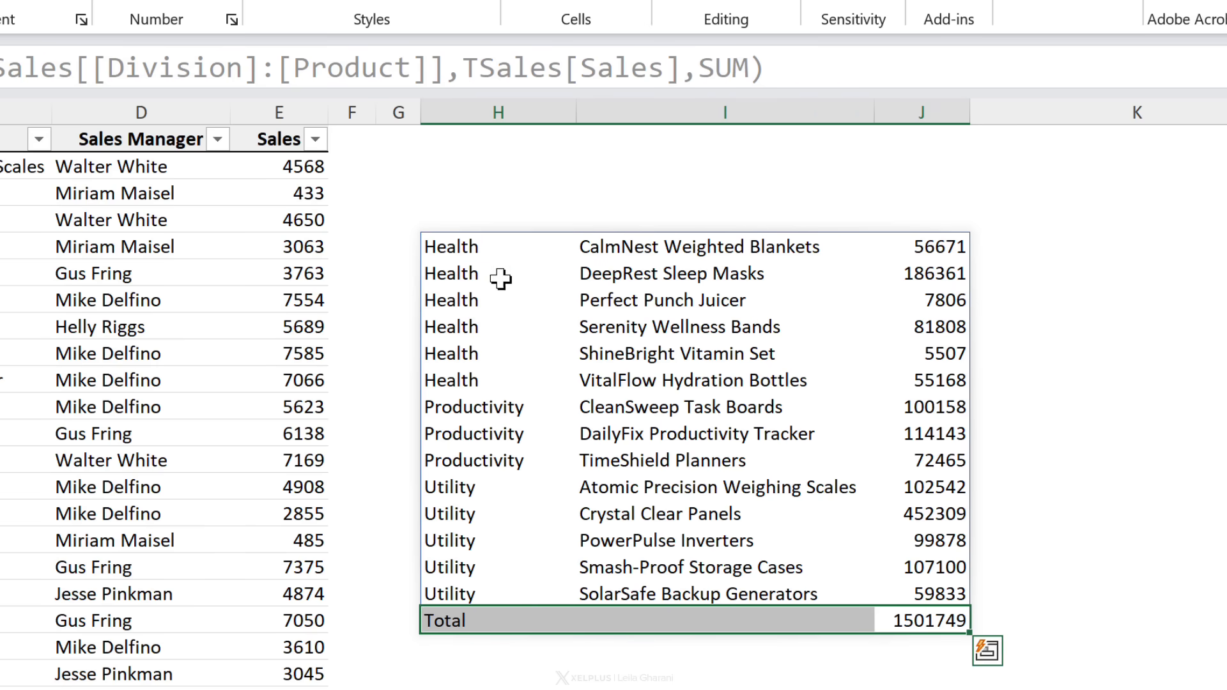
{"action": "left_click", "coordinate": [498, 248]}
{"action": "left_click", "coordinate": [802, 68]}
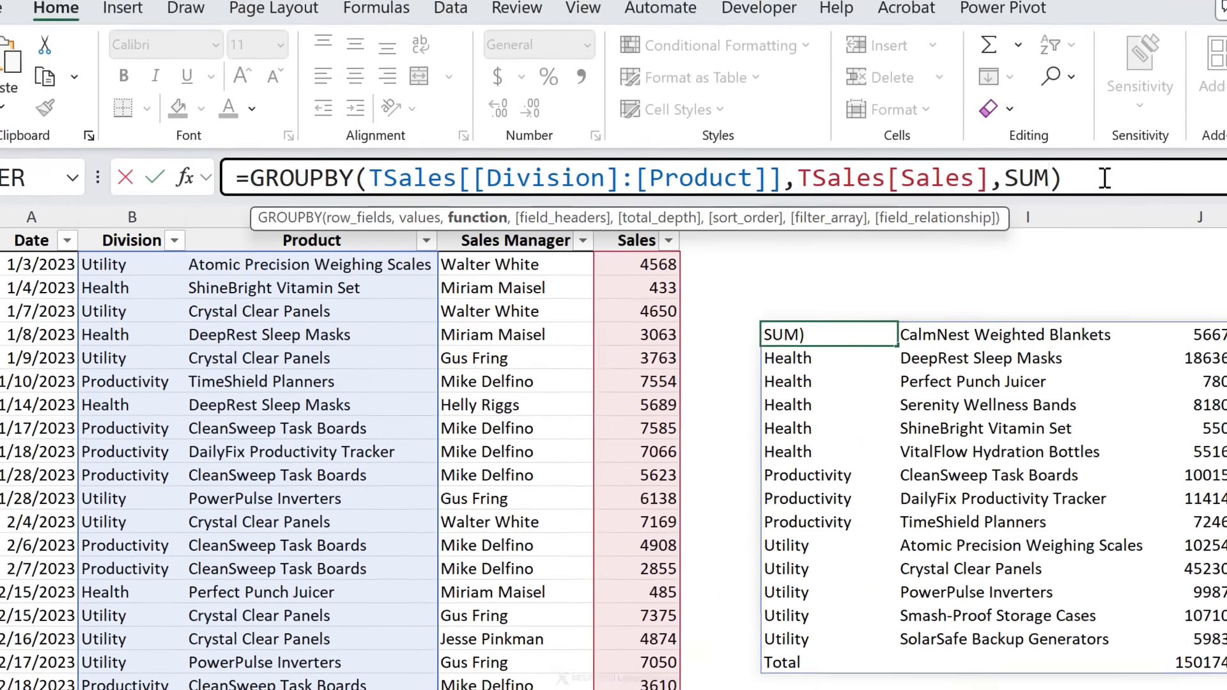
{"action": "type", "text": ","}
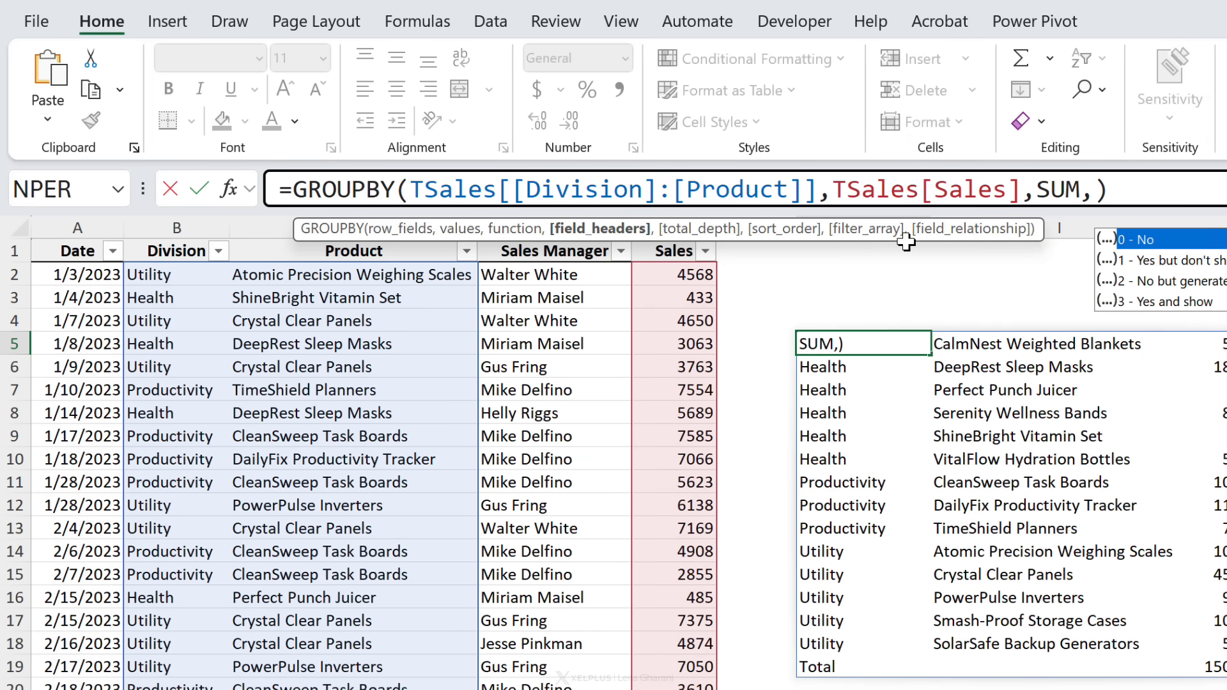
{"action": "key", "text": "BackSpace"}
{"action": "key", "text": "Return"}
{"action": "key", "text": "Up"}
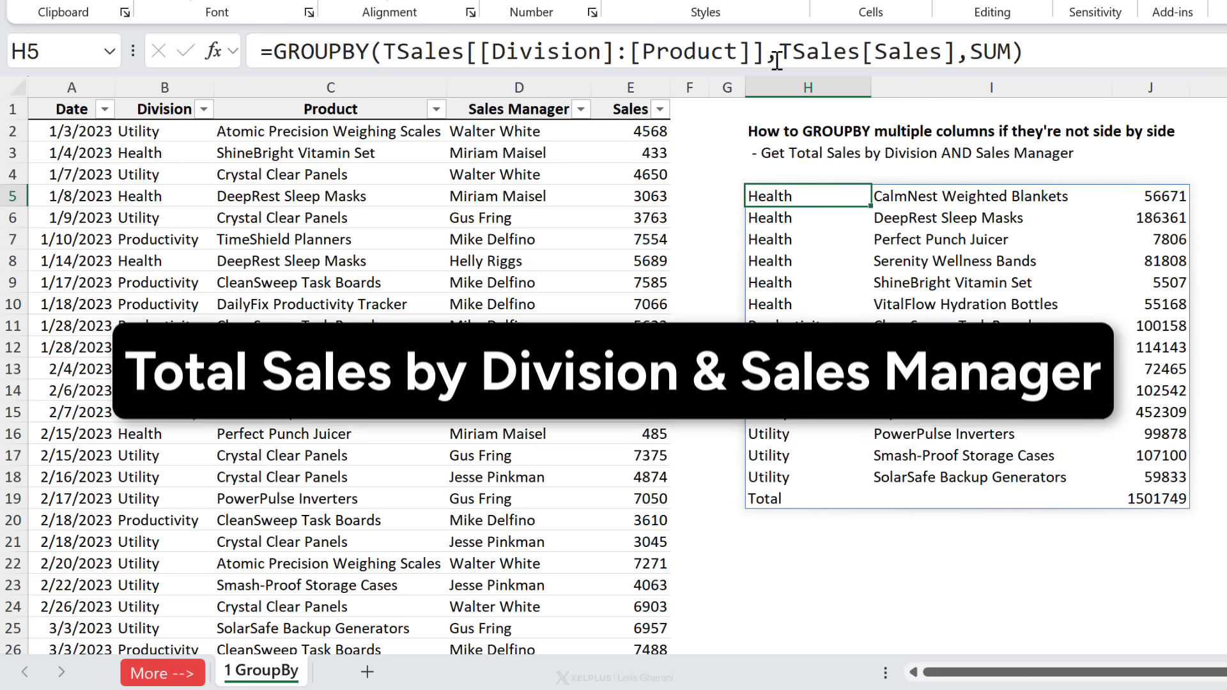
Try to group by non-adjacent columns by replacing the row fields in H5's formula with TSales[Division],TSales[Sales Manager].
{"action": "left_click_drag", "start_coordinate": [765, 51], "coordinate": [385, 48]}
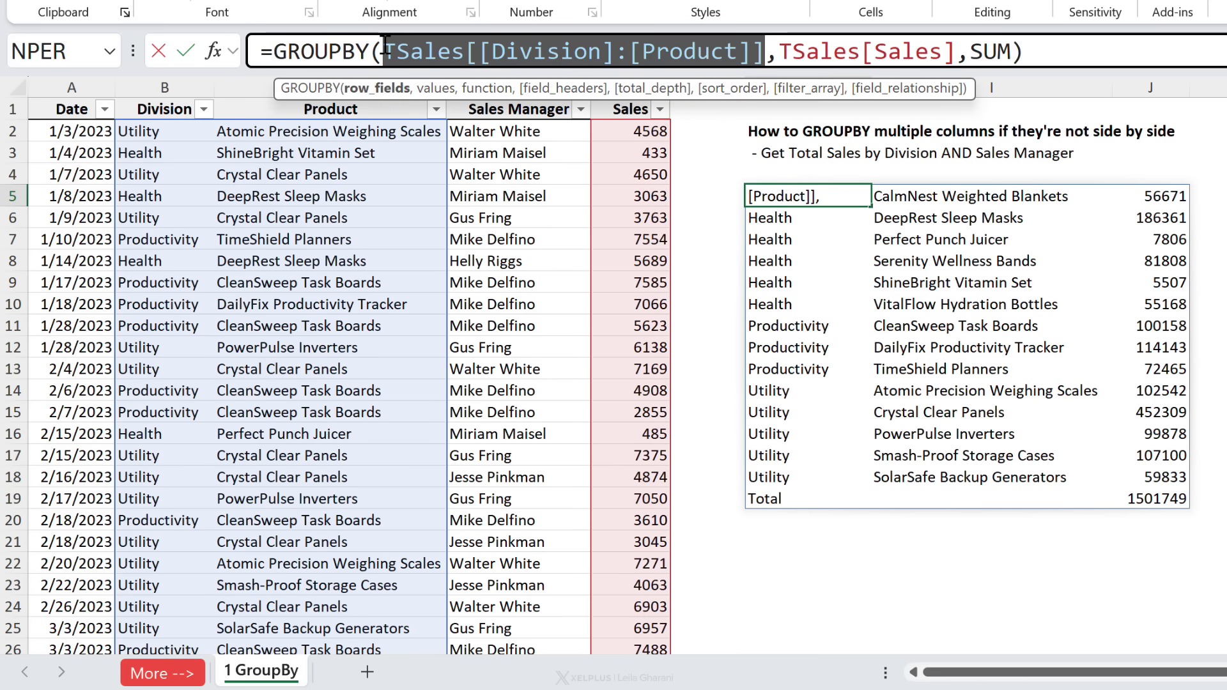
{"action": "key", "text": "Delete"}
{"action": "left_click", "coordinate": [169, 96]}
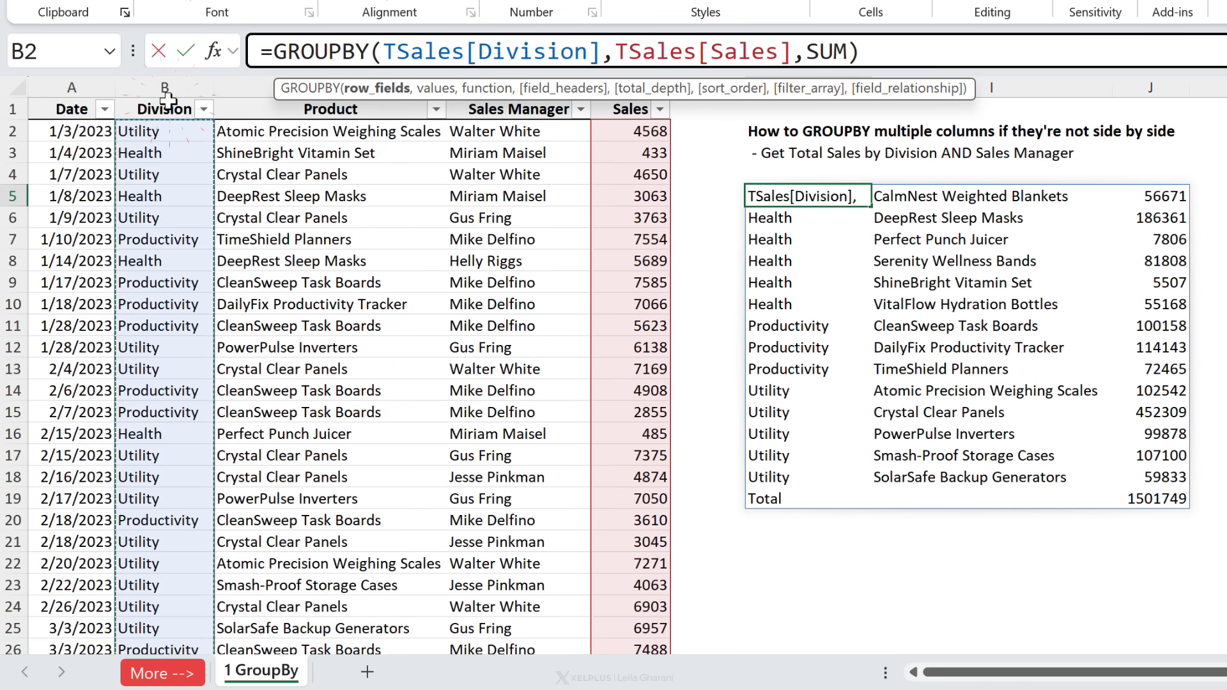
{"action": "type", "text": ","}
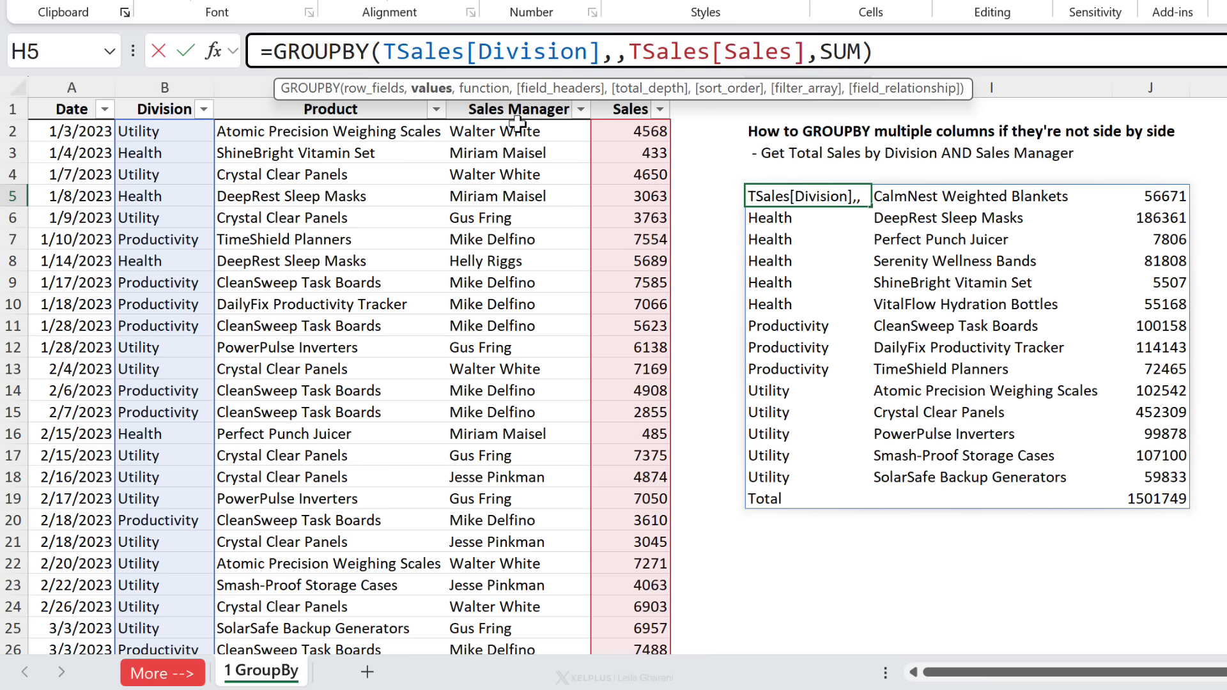
{"action": "left_click", "coordinate": [515, 95]}
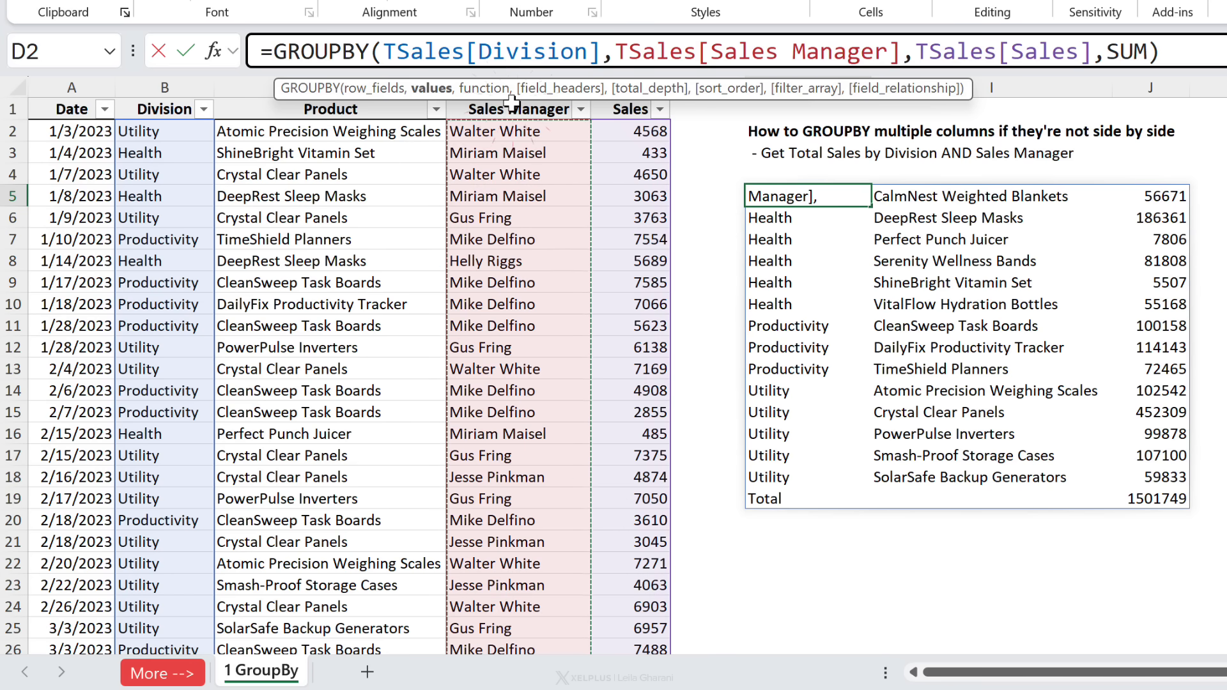
{"action": "key", "text": "Return"}
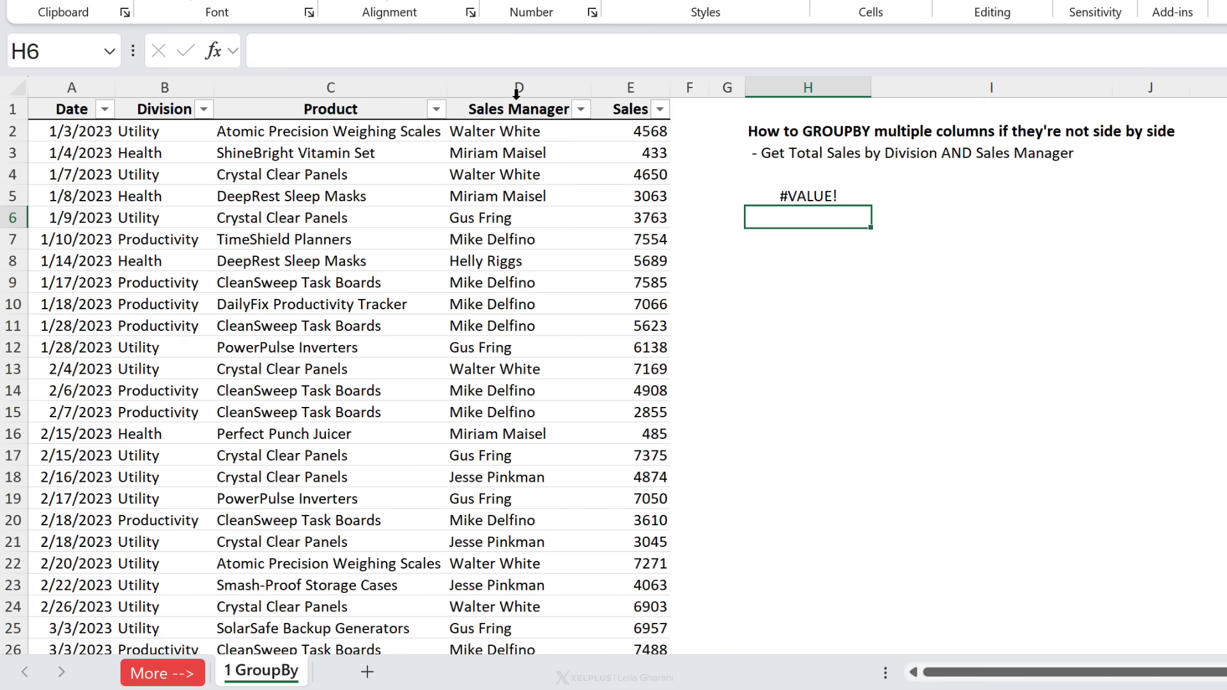
Try to enclose the TSales[Division] and TSales[Sales Manager] references in parentheses as one row-fields argument in H5's GROUPBY formula.
{"action": "left_click", "coordinate": [816, 186]}
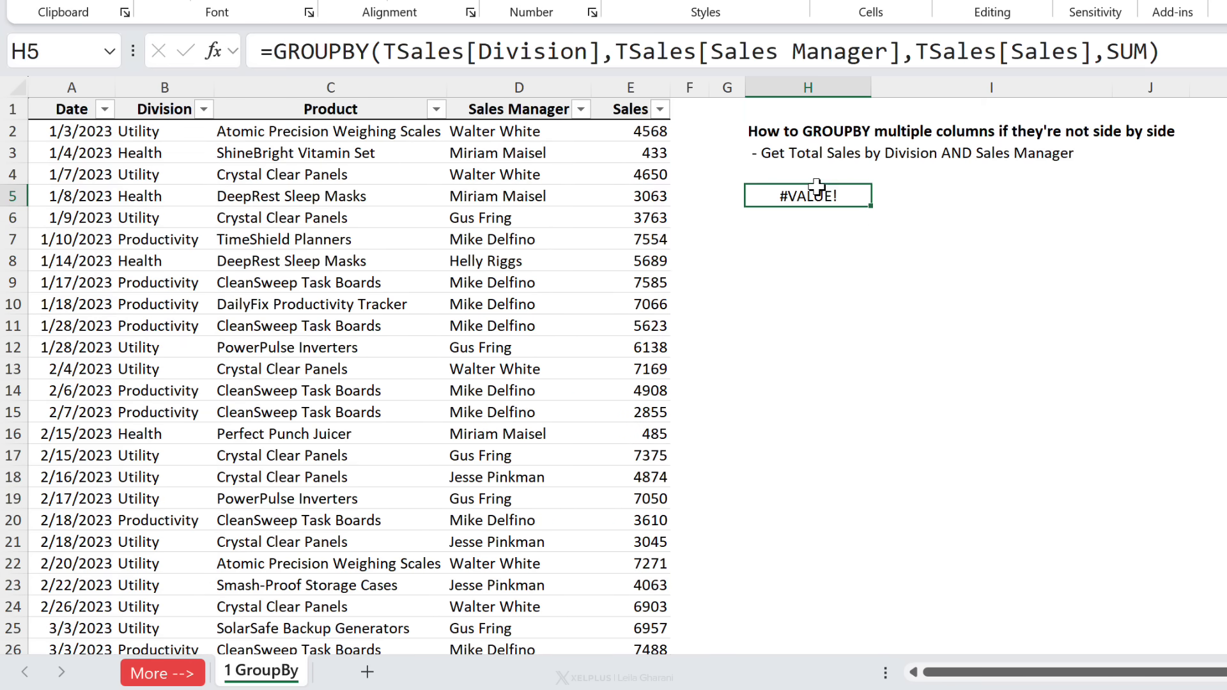
{"action": "left_click", "coordinate": [609, 51]}
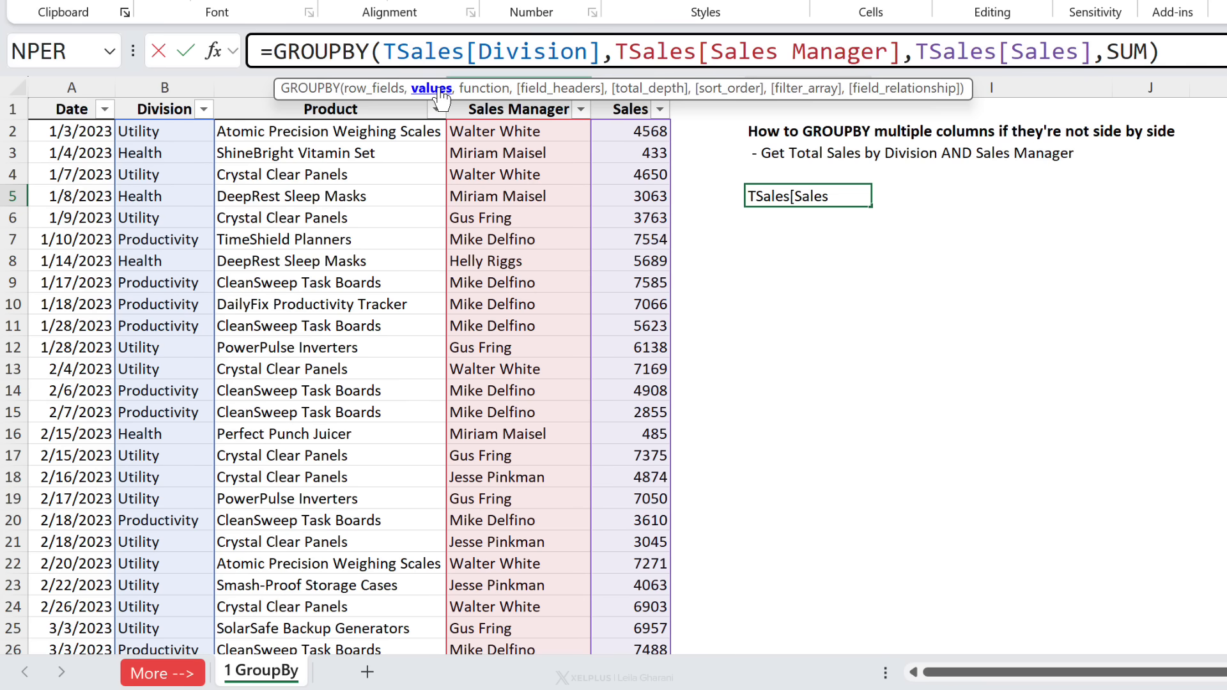
{"action": "left_click", "coordinate": [386, 50]}
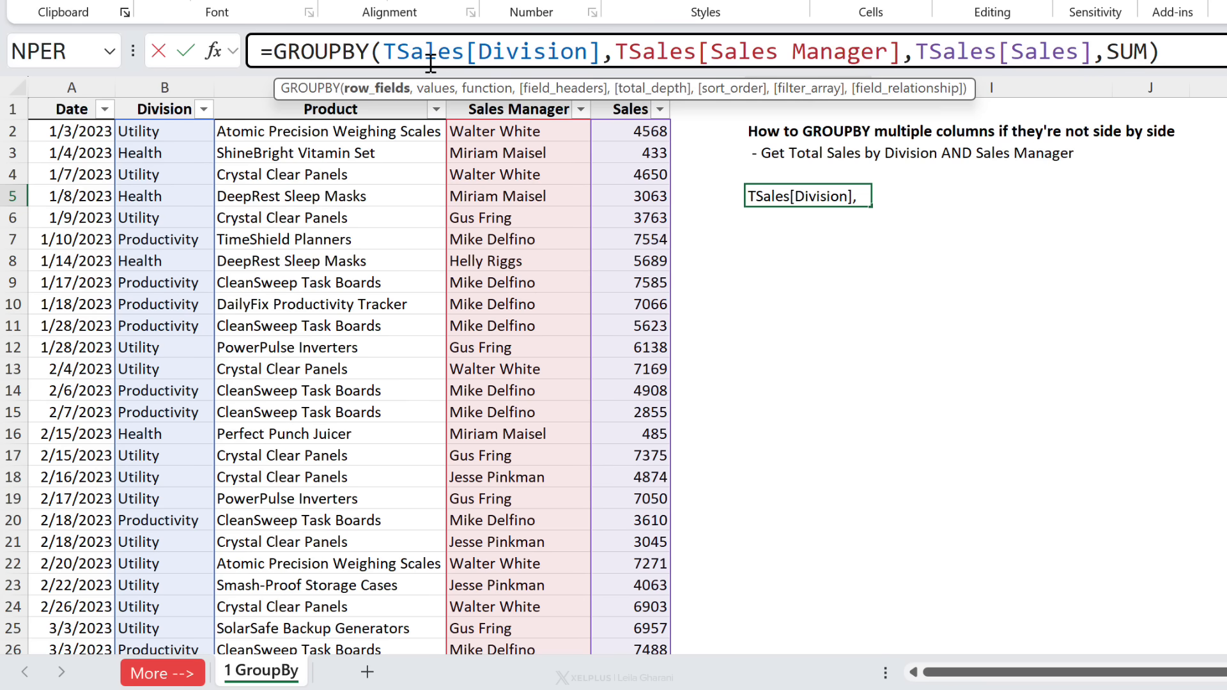
{"action": "type", "text": "("}
{"action": "left_click", "coordinate": [915, 51]}
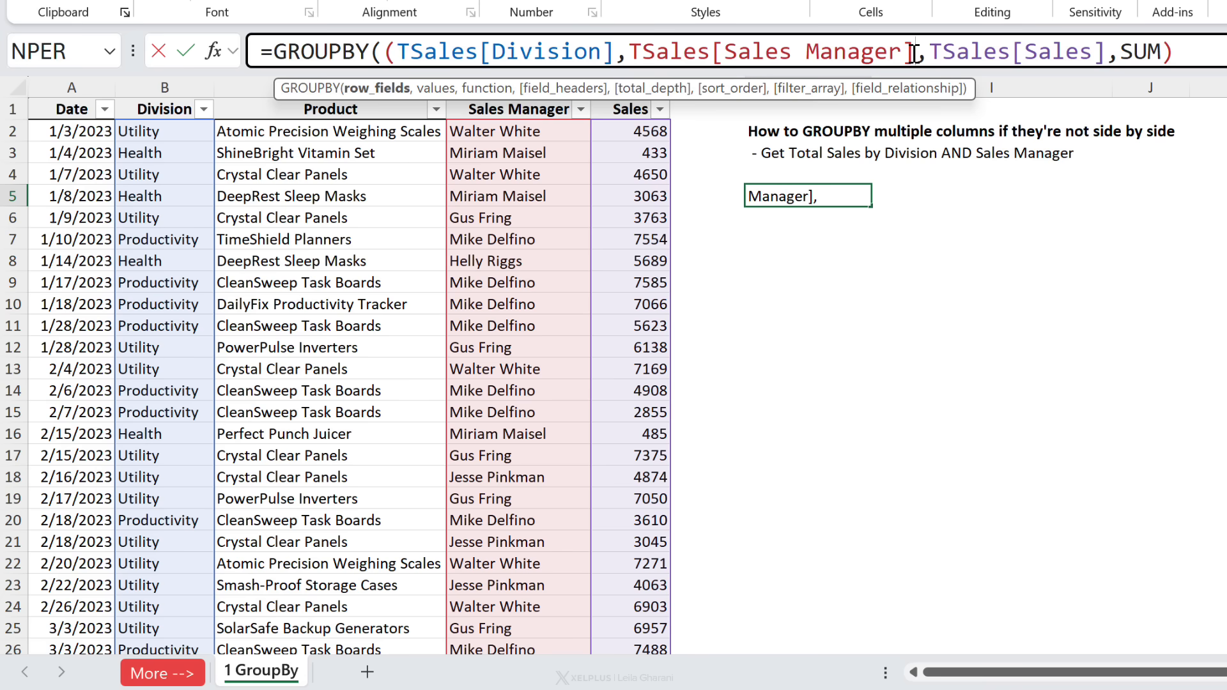
{"action": "key", "text": "Return"}
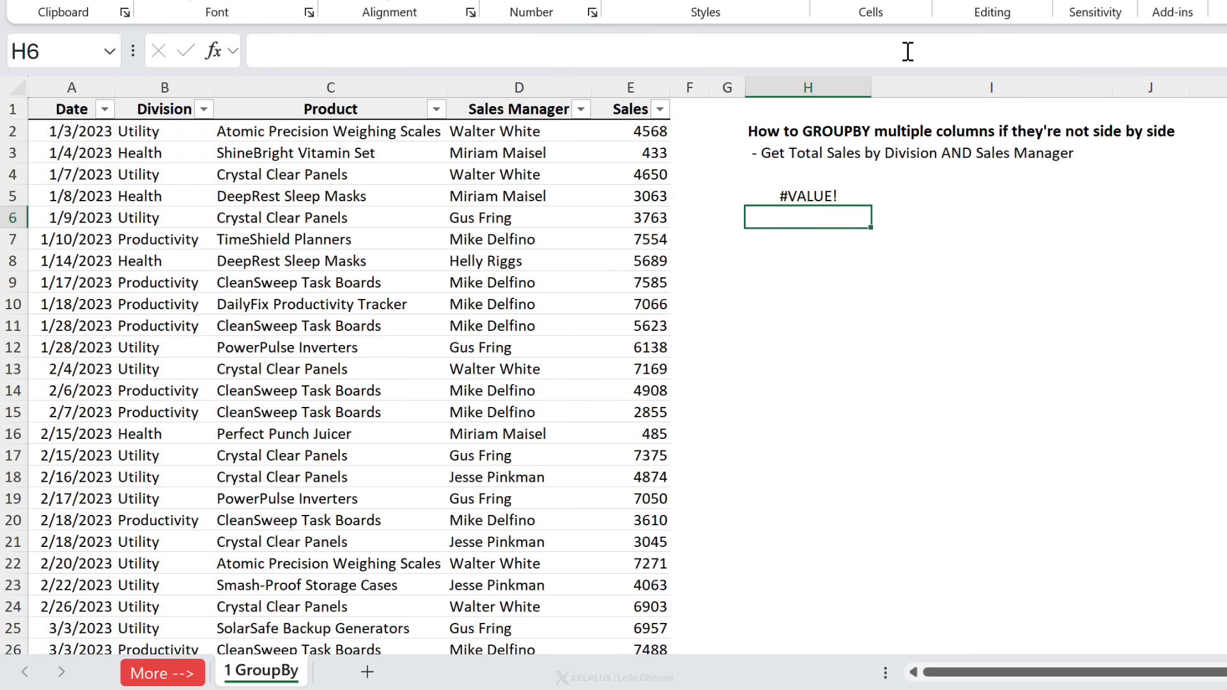
Test combining the non-adjacent columns by entering =HSTACK(TSales[Division],TSales[Sales Manager]) in I5.
{"action": "left_click", "coordinate": [981, 204]}
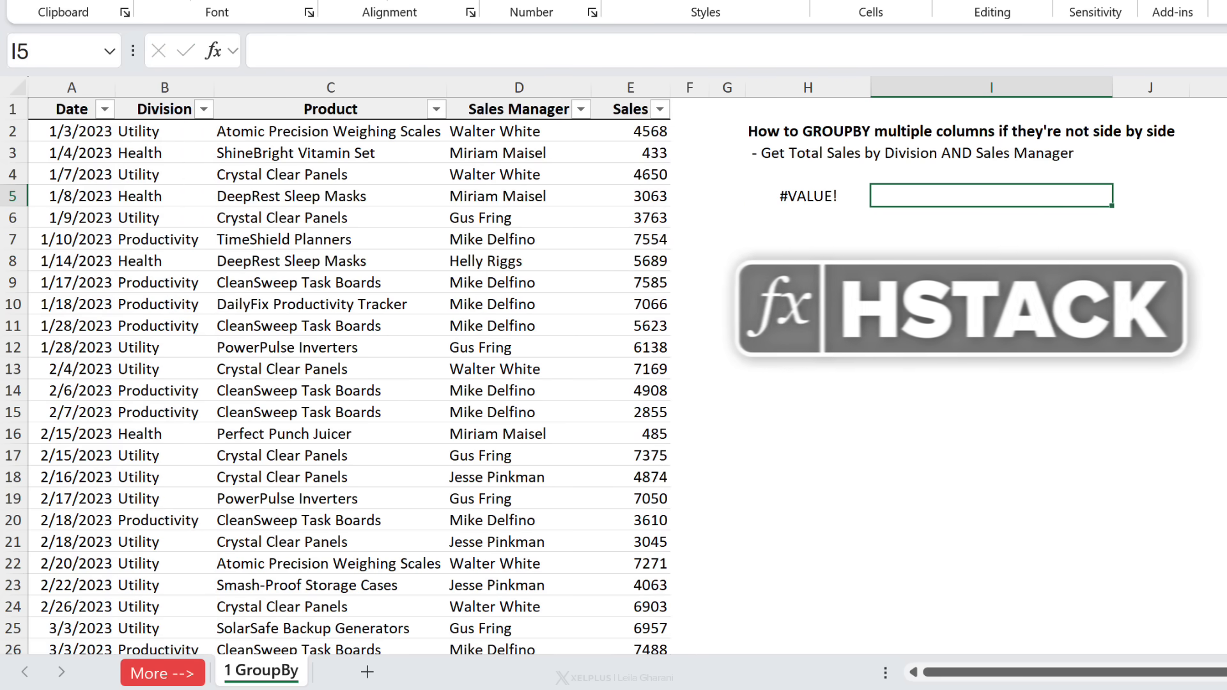
{"action": "type", "text": "=hst"}
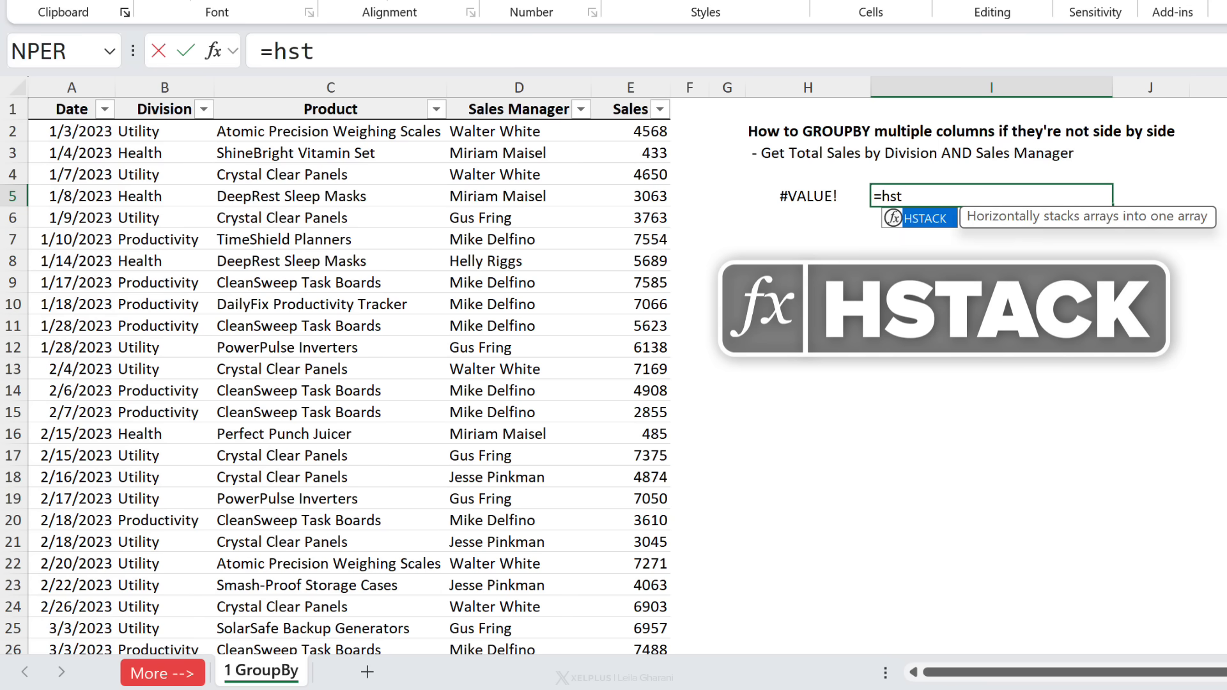
{"action": "type", "text": "ack"}
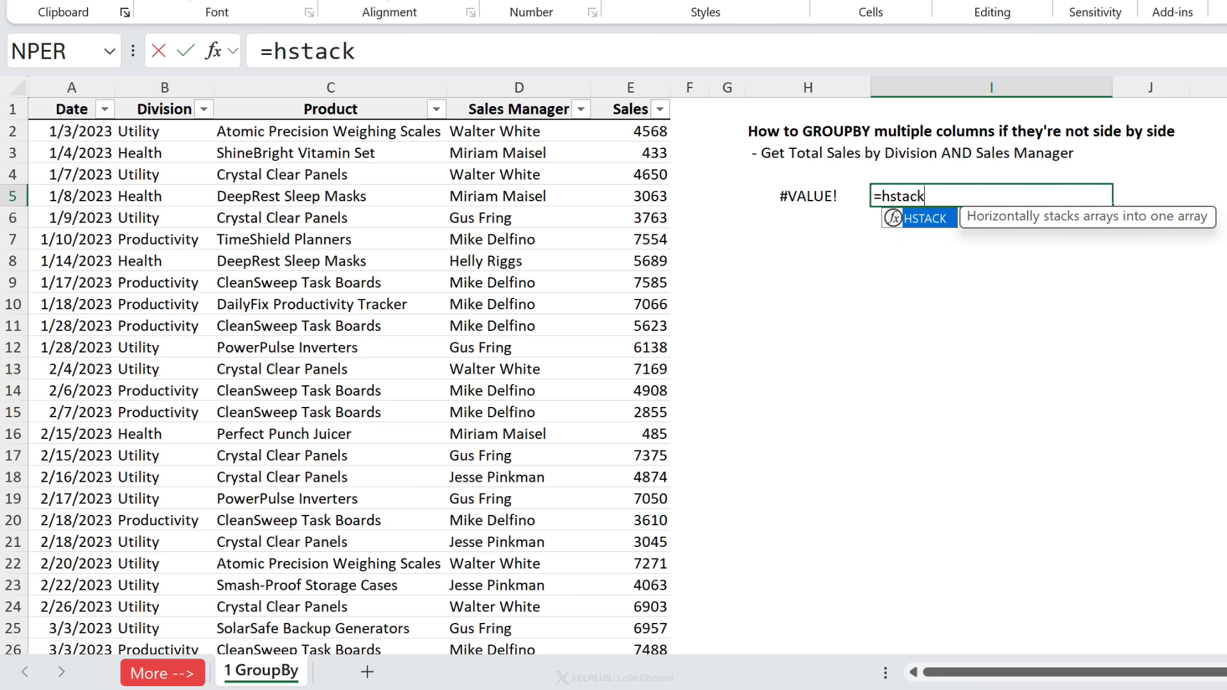
{"action": "key", "text": "Tab"}
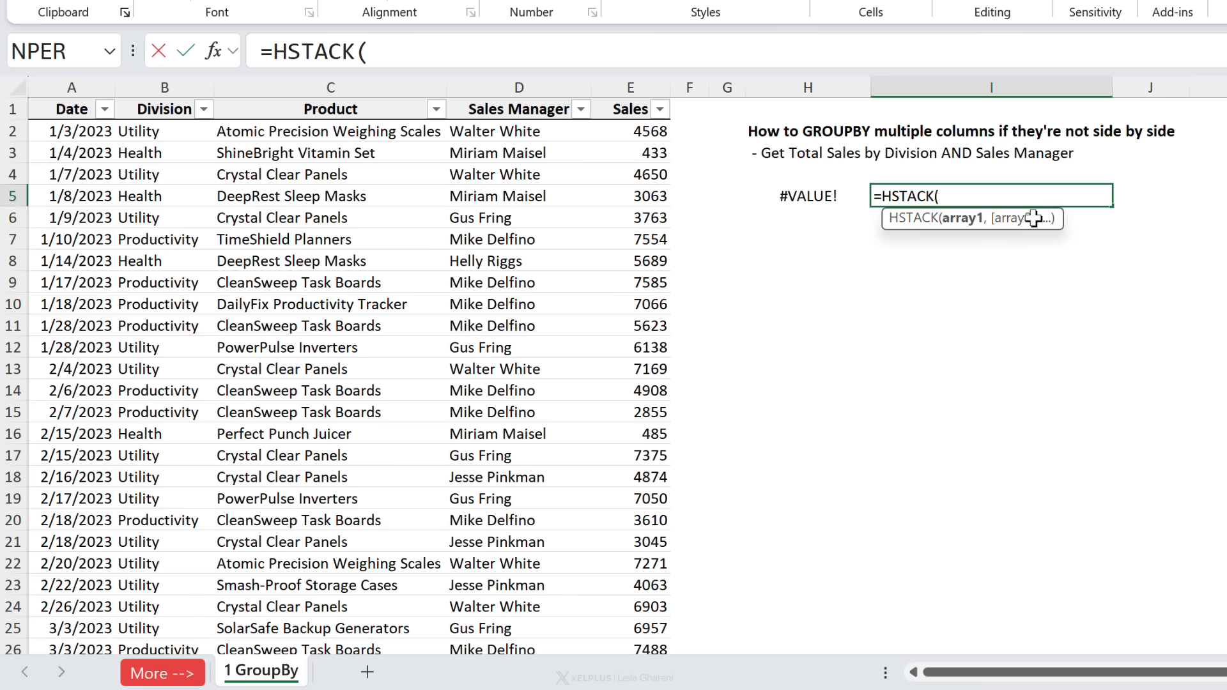
{"action": "left_click", "coordinate": [152, 95]}
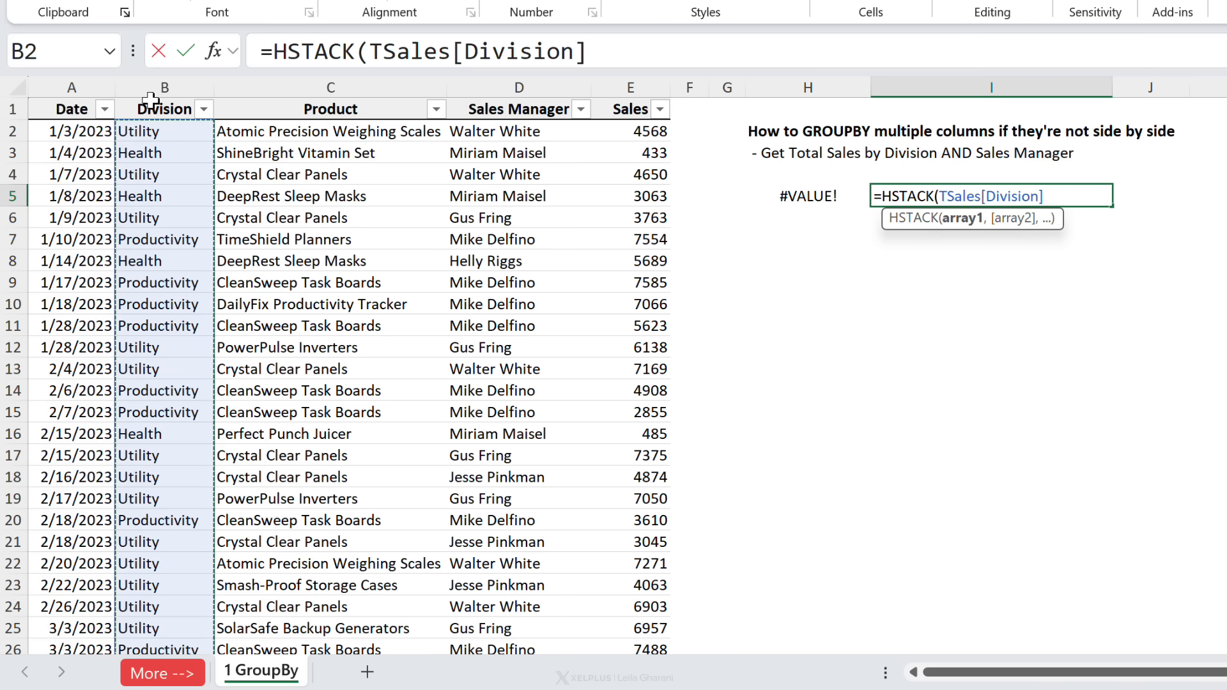
{"action": "type", "text": ","}
{"action": "left_click", "coordinate": [527, 92]}
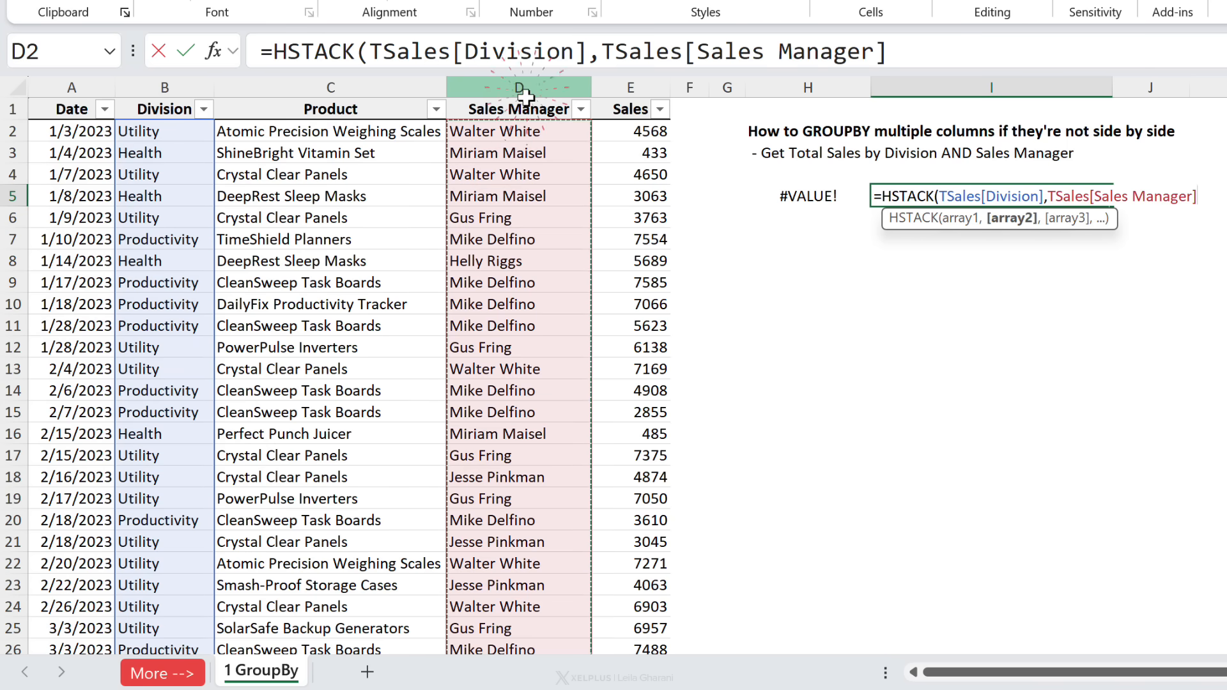
{"action": "key", "text": "Return"}
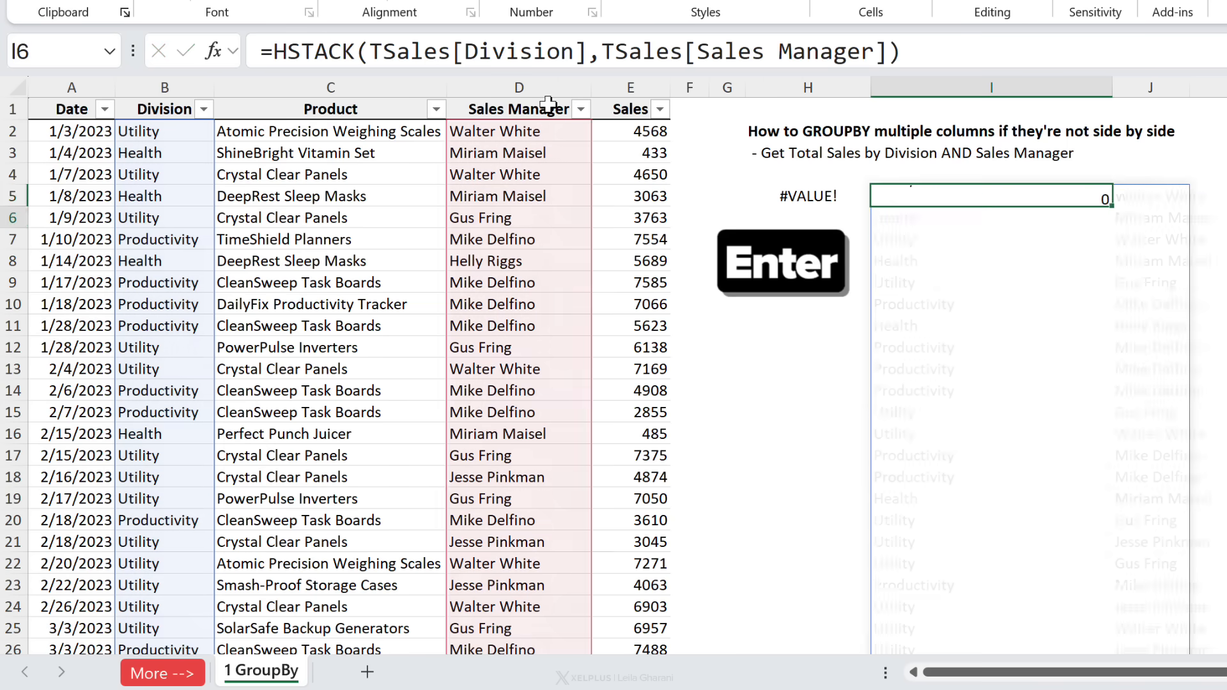
Check the two stacked columns spilling from I5, and undo the HSTACK test formula.
{"action": "key", "text": "Up"}
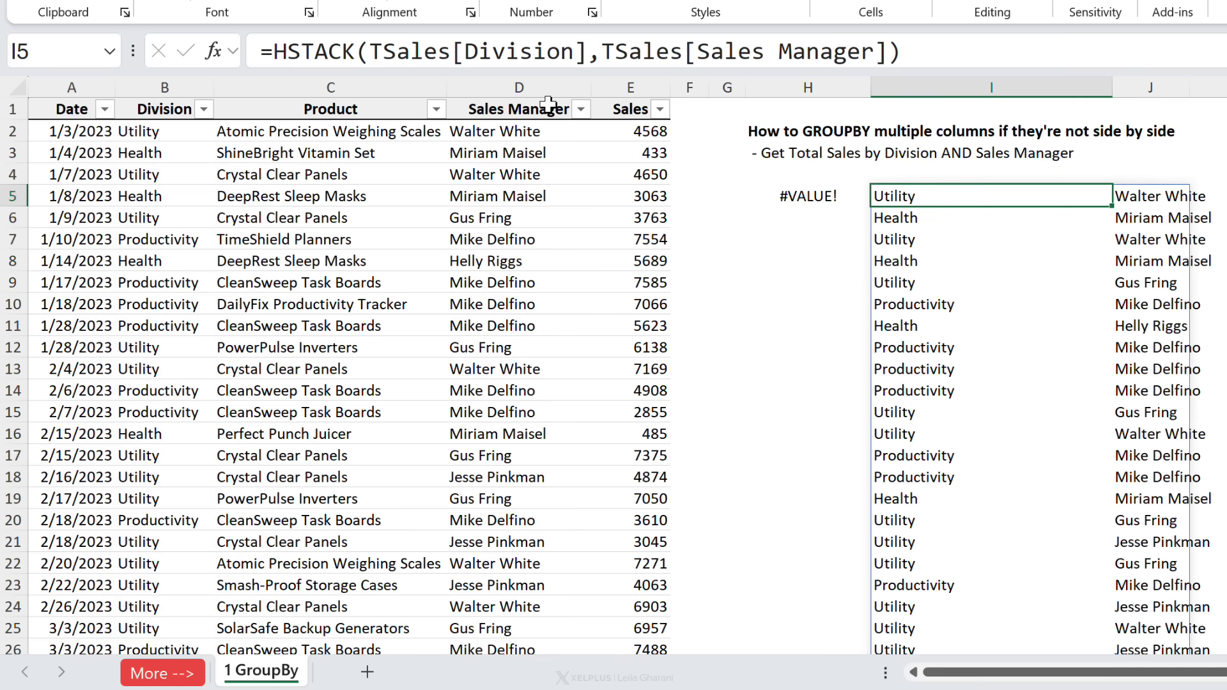
{"action": "key", "text": "Right"}
{"action": "key", "text": "Left"}
{"action": "key", "text": "ctrl+z"}
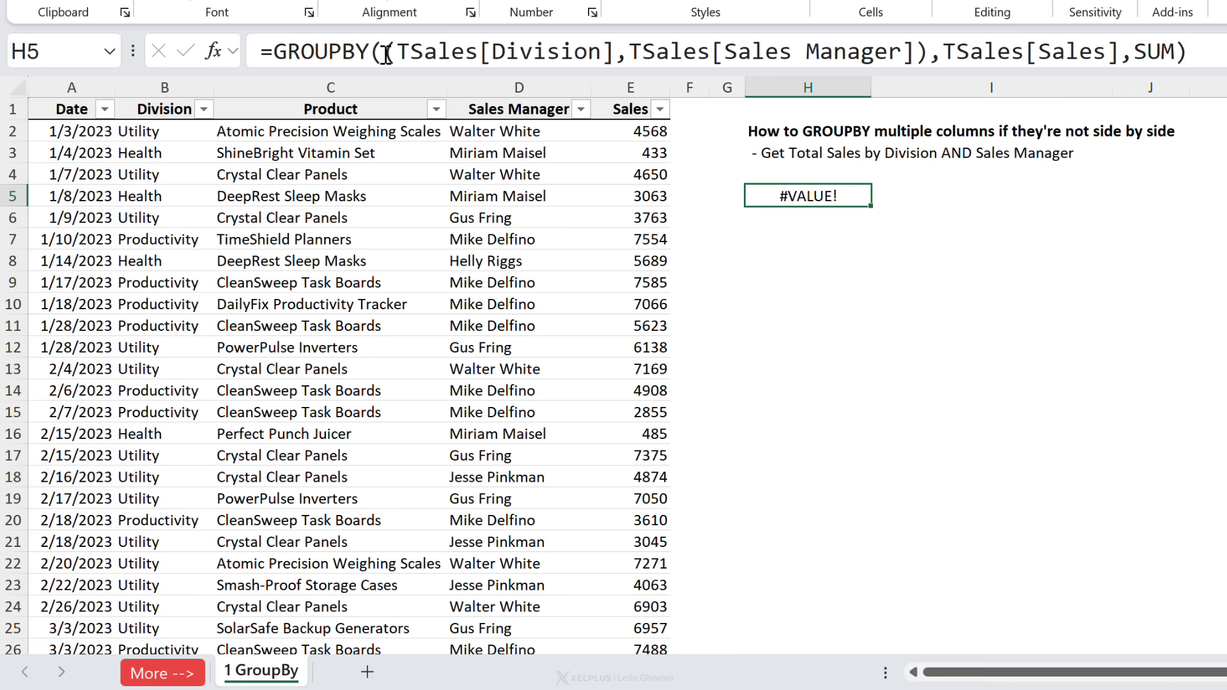
Wrap the TSales[Division] and TSales[Sales Manager] row fields of H5's GROUPBY formula in HSTACK.
{"action": "left_click_drag", "start_coordinate": [386, 54], "coordinate": [934, 54]}
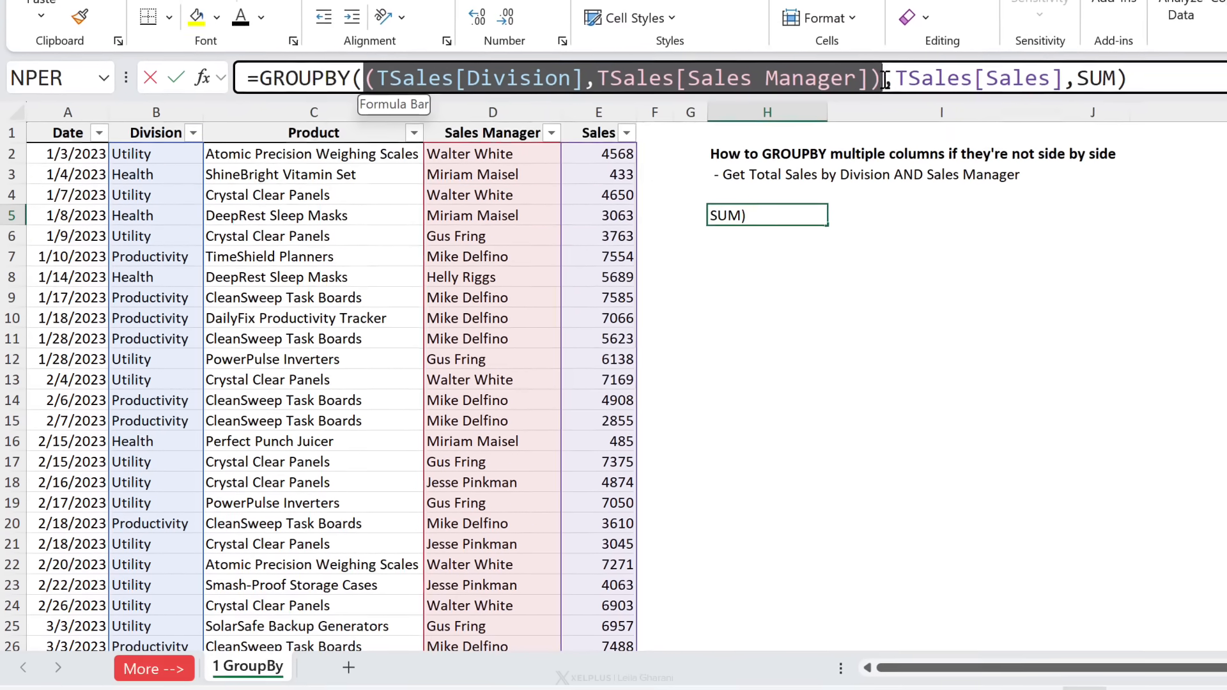
{"action": "left_click", "coordinate": [363, 78]}
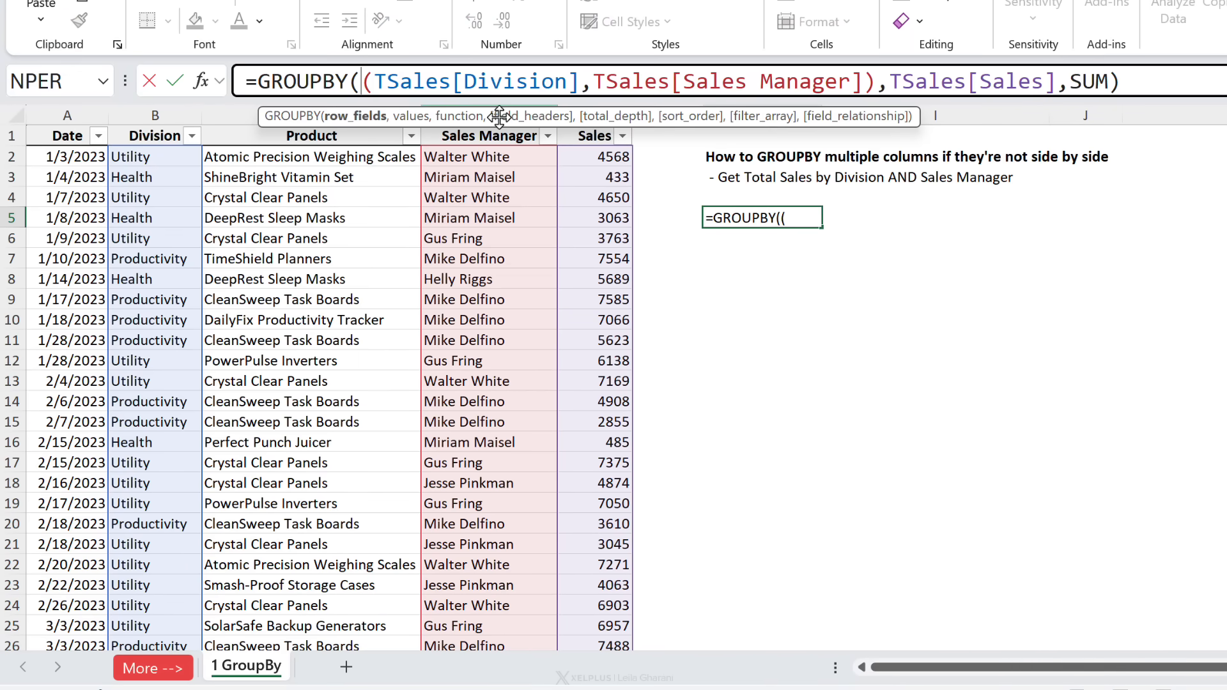
{"action": "type", "text": "hst"}
{"action": "key", "text": "Tab"}
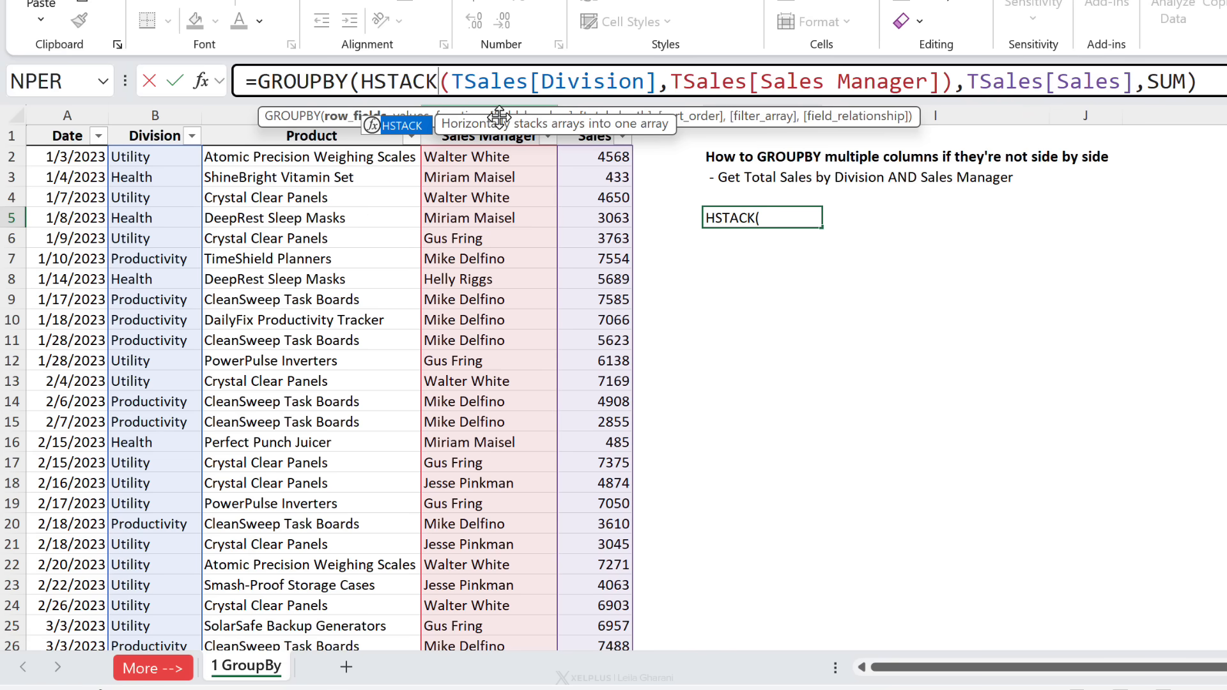
{"action": "key", "text": "Return"}
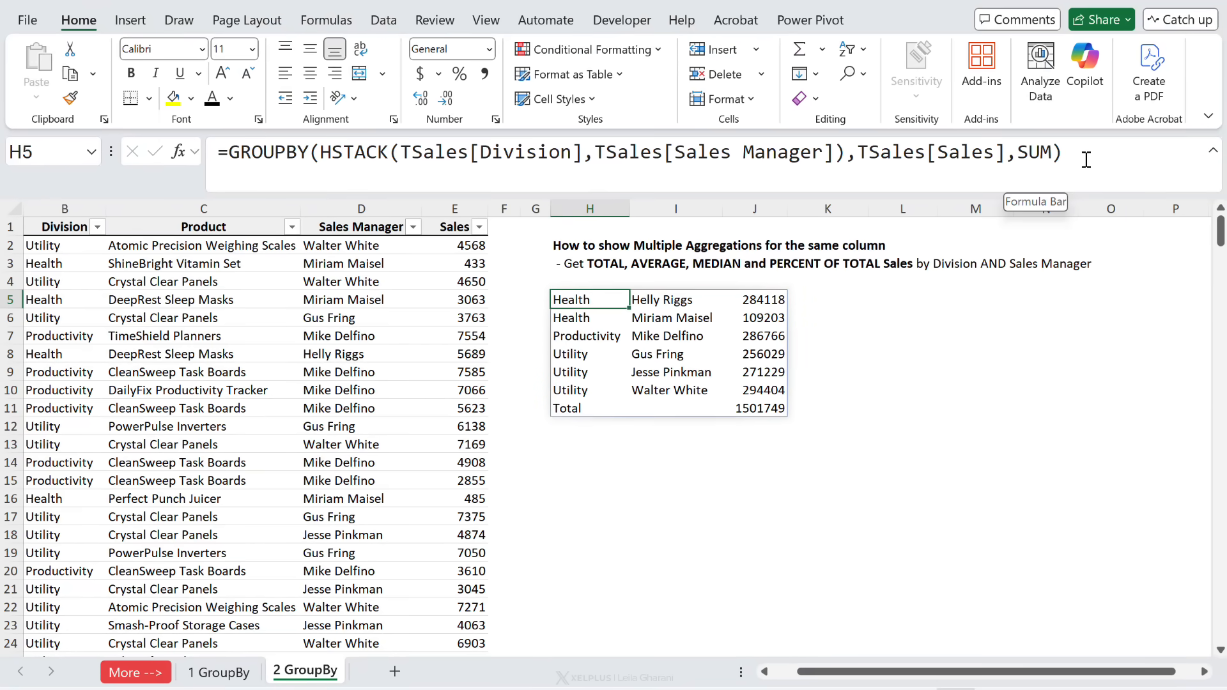
Enclose SUM in an HSTACK as the function argument of H5's GROUPBY on the 2 GroupBy sheet, ready for a second function.
{"action": "left_click", "coordinate": [1021, 160]}
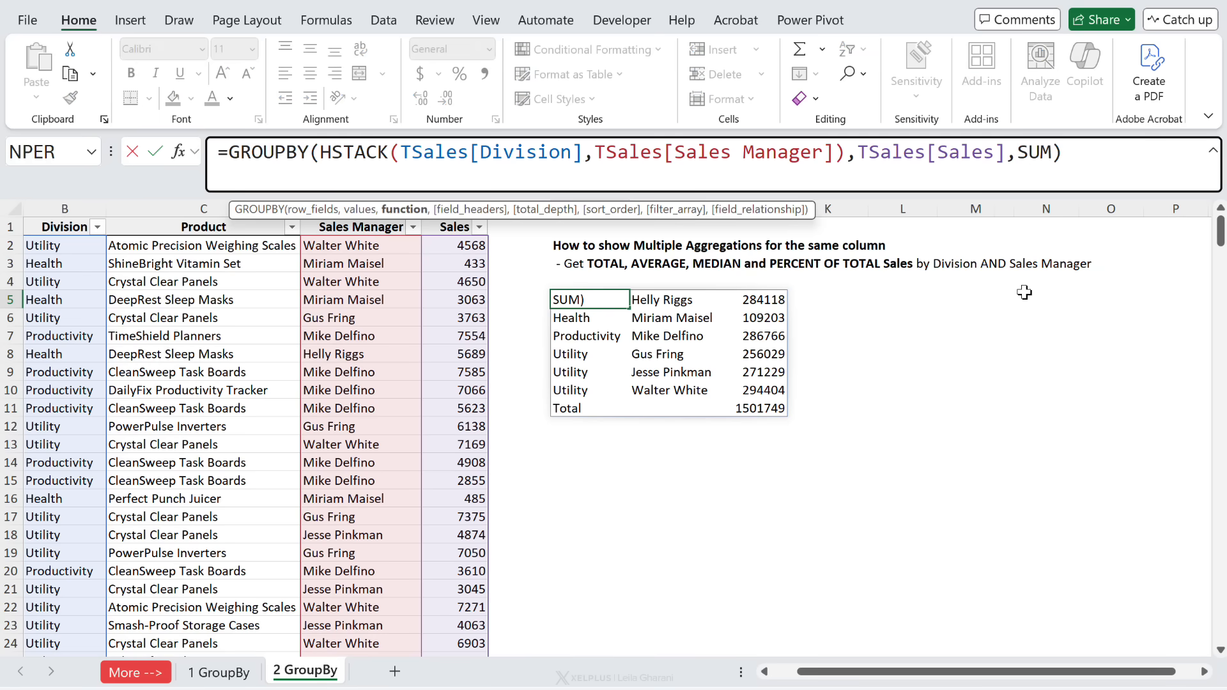
{"action": "type", "text": "hstack"}
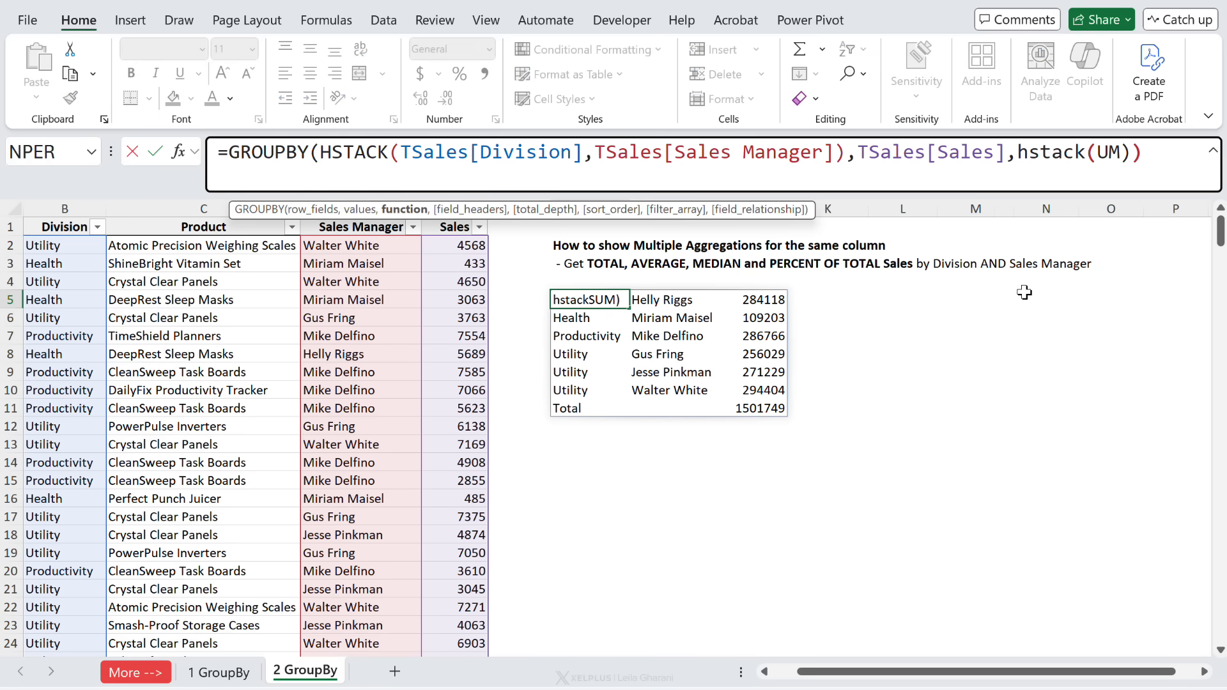
{"action": "type", "text": "("}
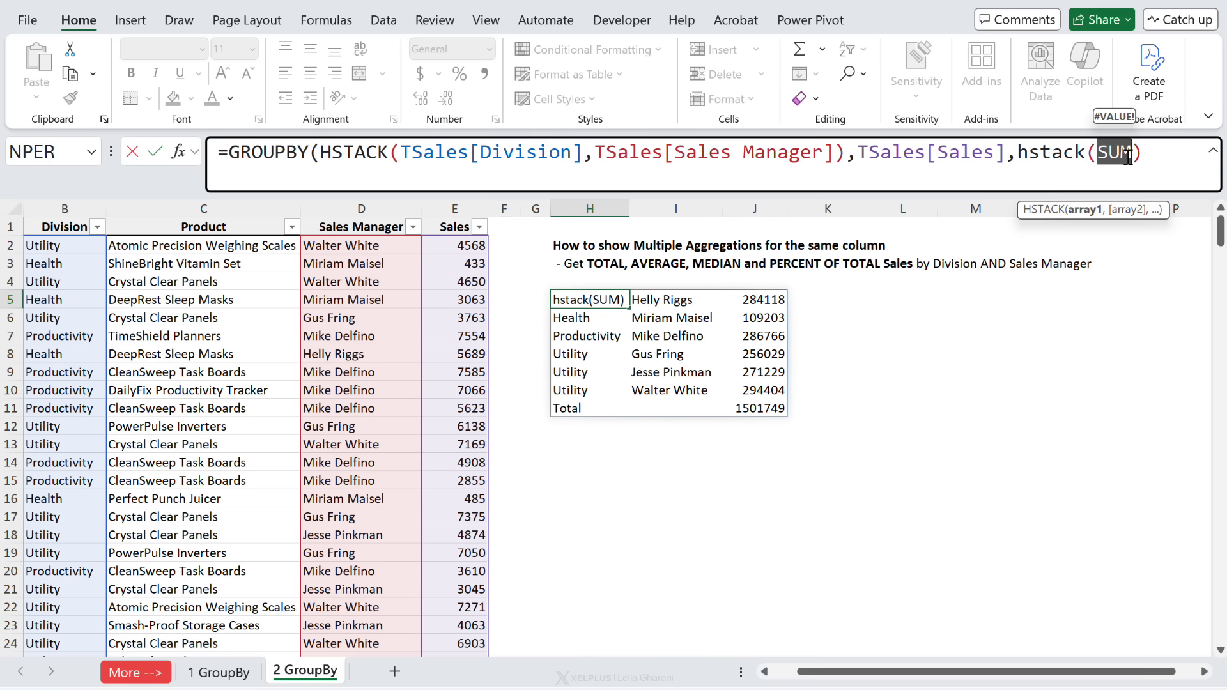
{"action": "left_click", "coordinate": [1129, 154]}
{"action": "type", "text": ","}
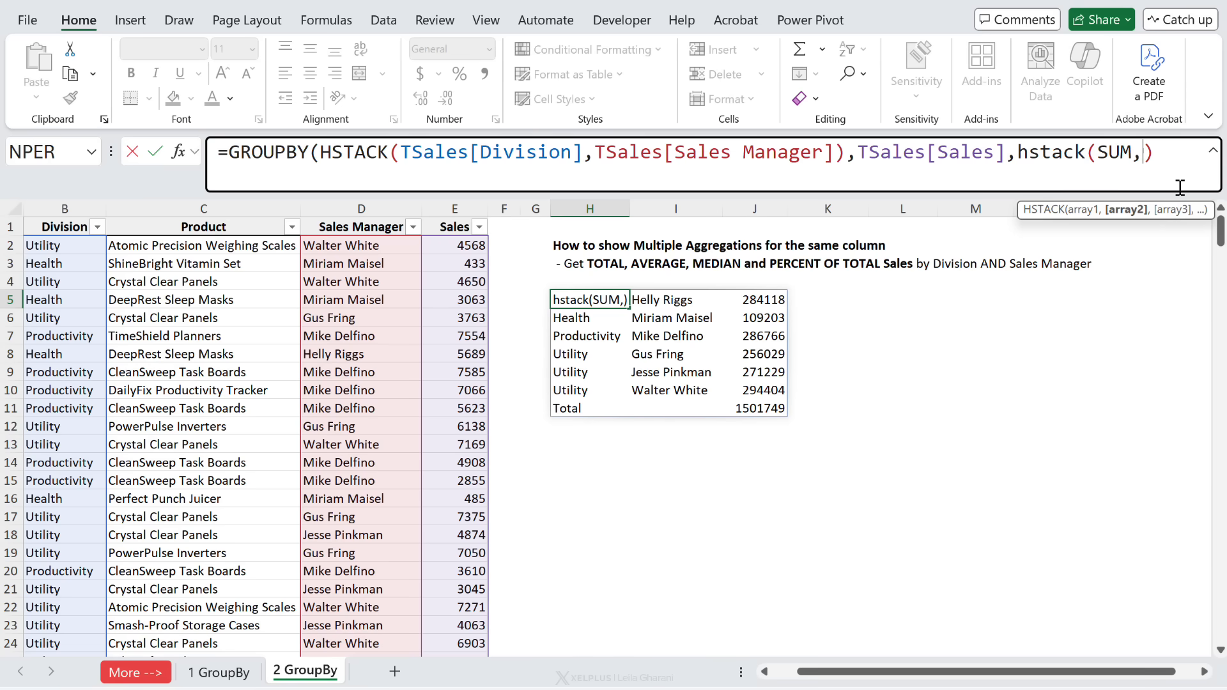
Add AVERAGE, without its own parentheses, as the second function in the HSTACK of H5's formula.
{"action": "type", "text": "Avera"}
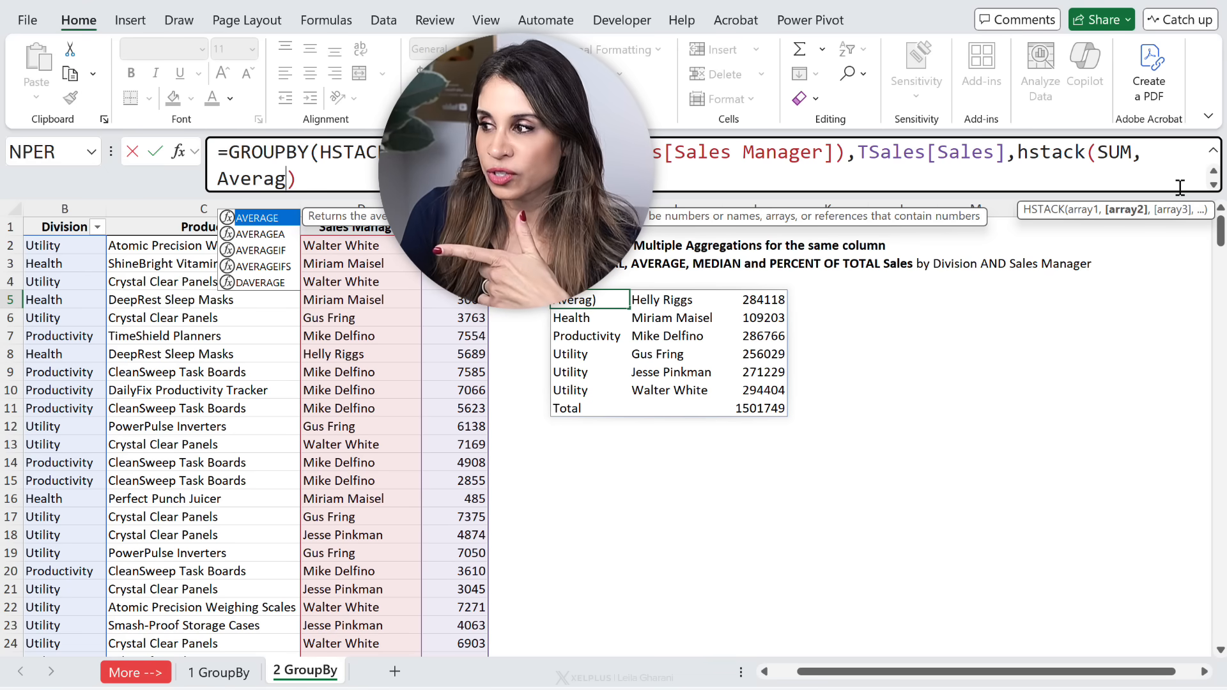
{"action": "type", "text": "g"}
{"action": "key", "text": "Tab"}
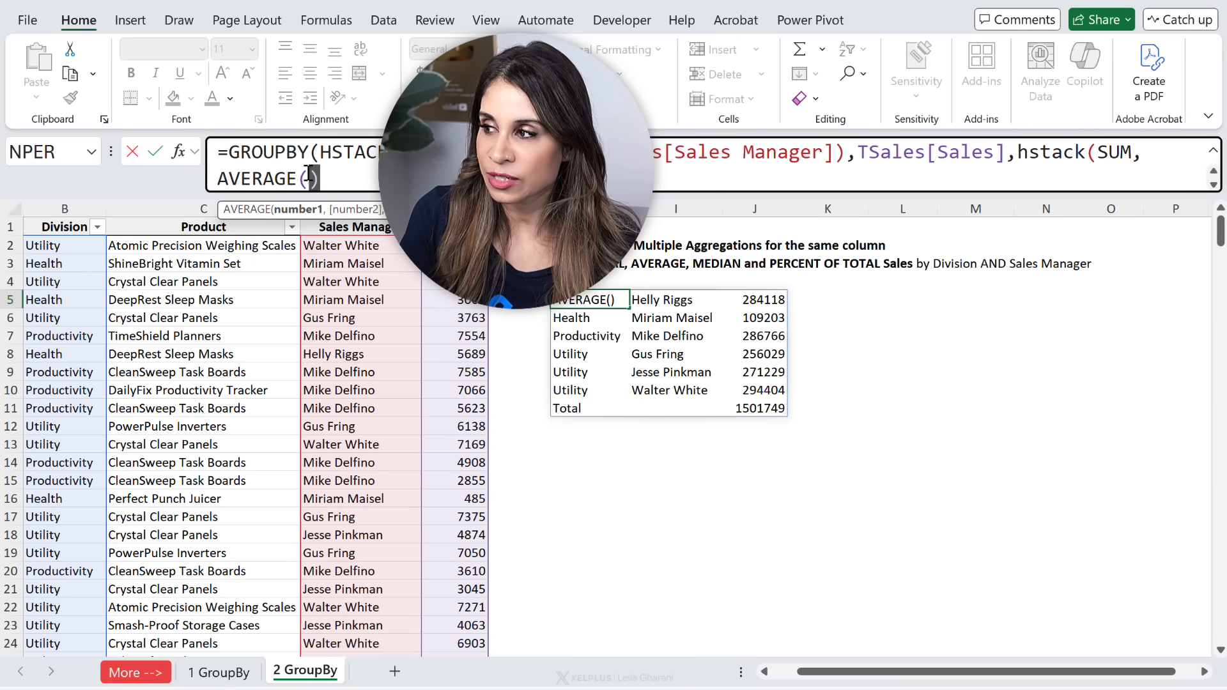
{"action": "type", "text": ")"}
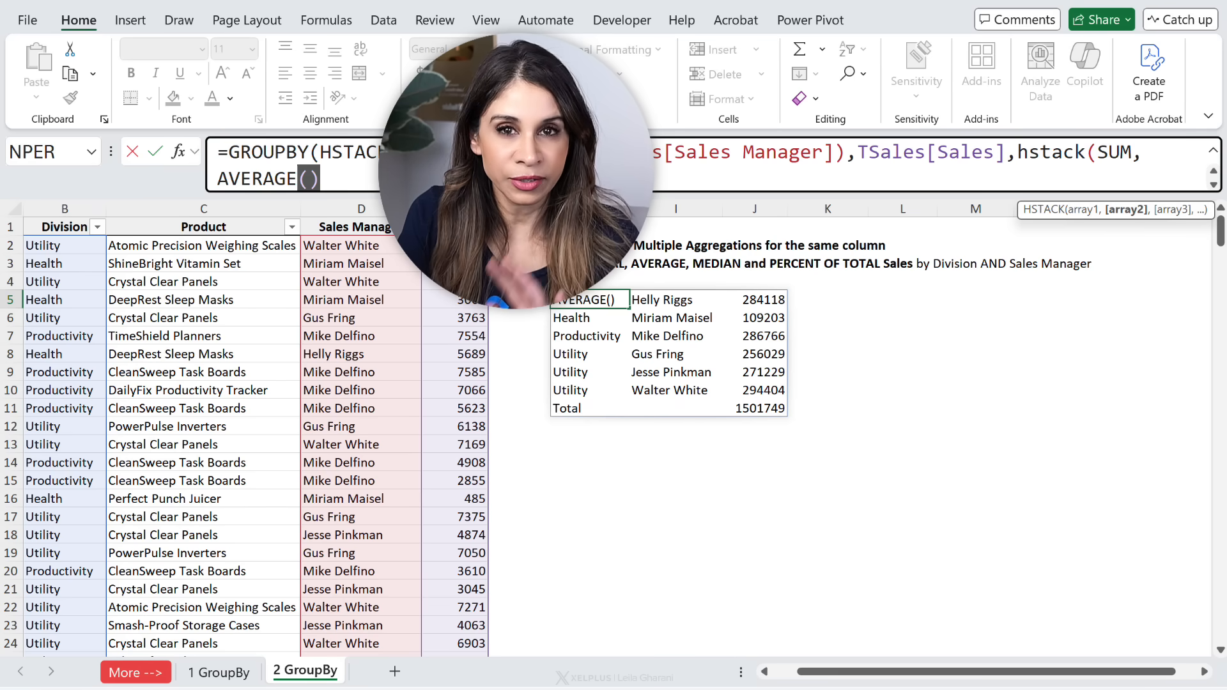
{"action": "key", "text": "BackSpace"}
{"action": "key", "text": "BackSpace"}
{"action": "type", "text": ","}
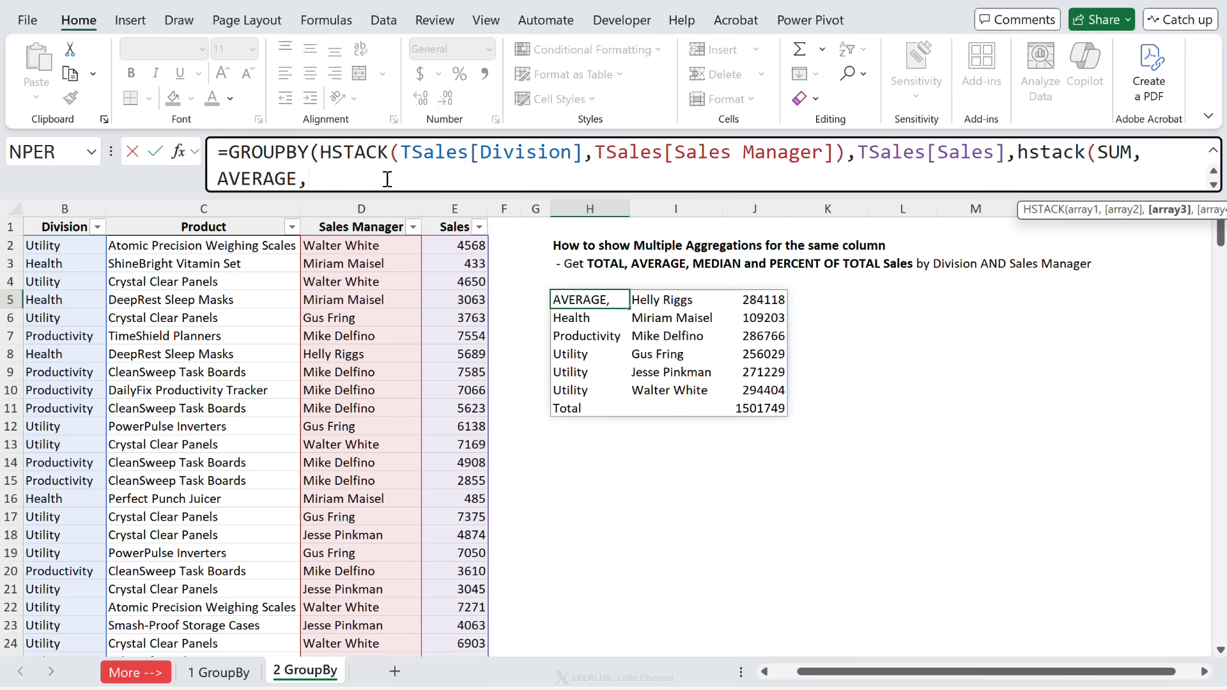
Add MEDIAN and PERCENTOF to the HSTACK of functions and complete H5's GROUPBY formula.
{"action": "type", "text": "Medi"}
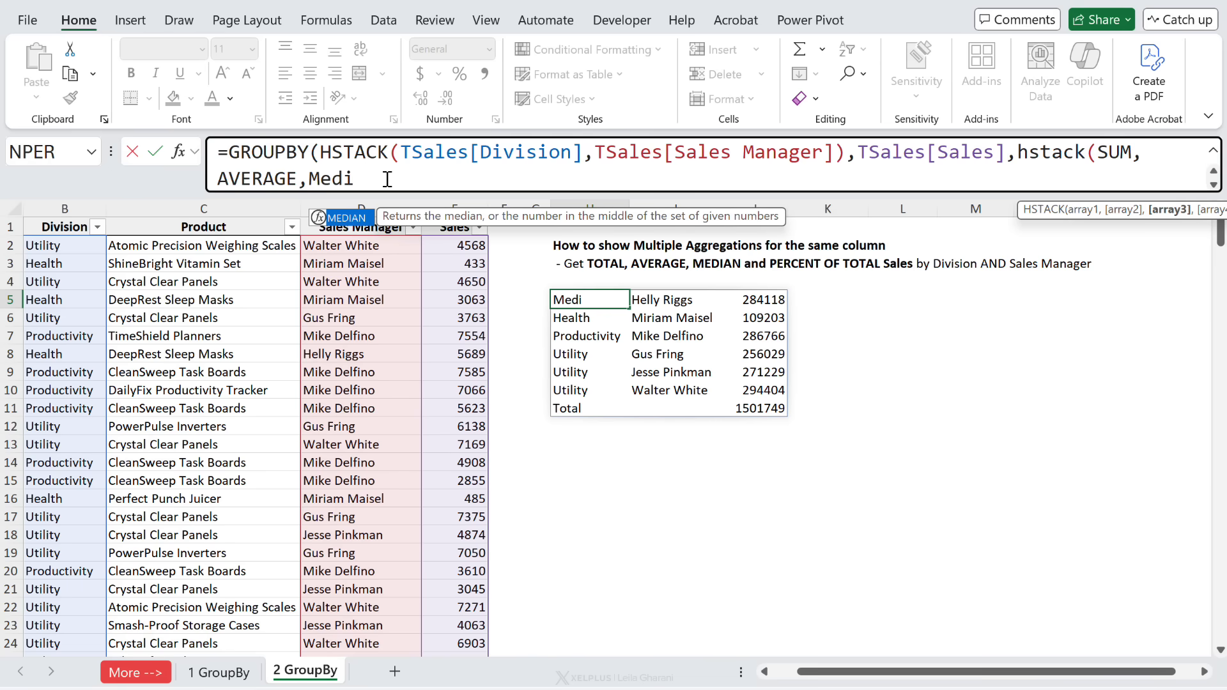
{"action": "type", "text": "an,"}
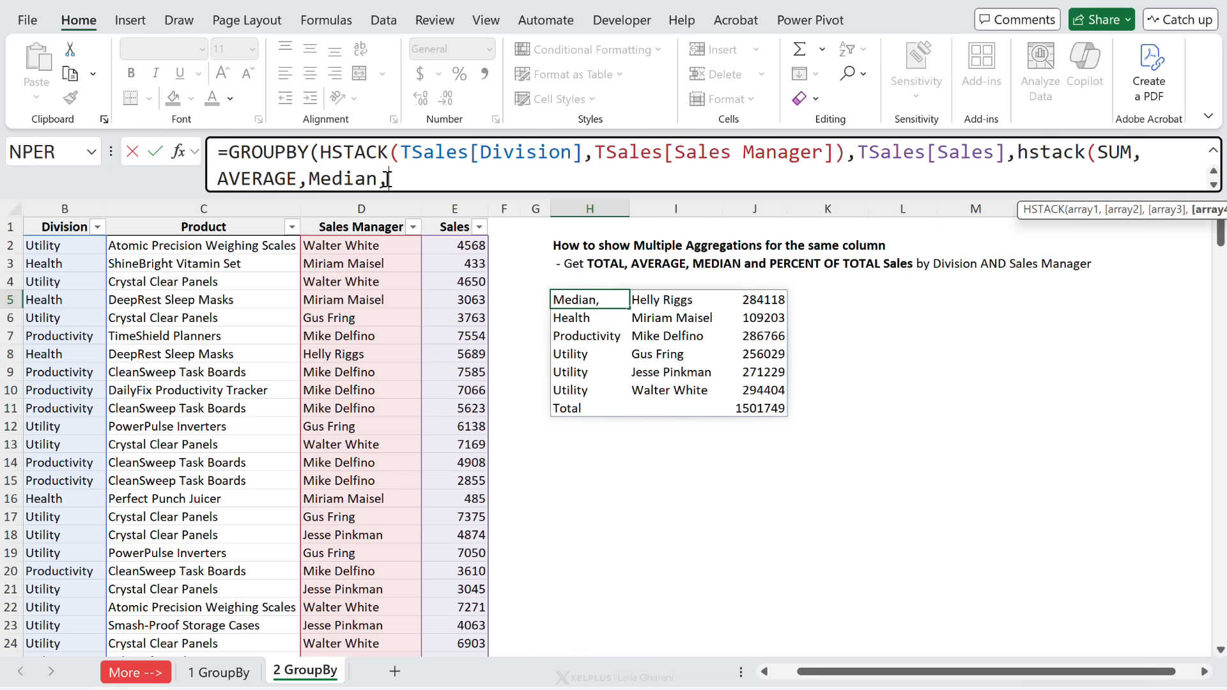
{"action": "type", "text": "Pe"}
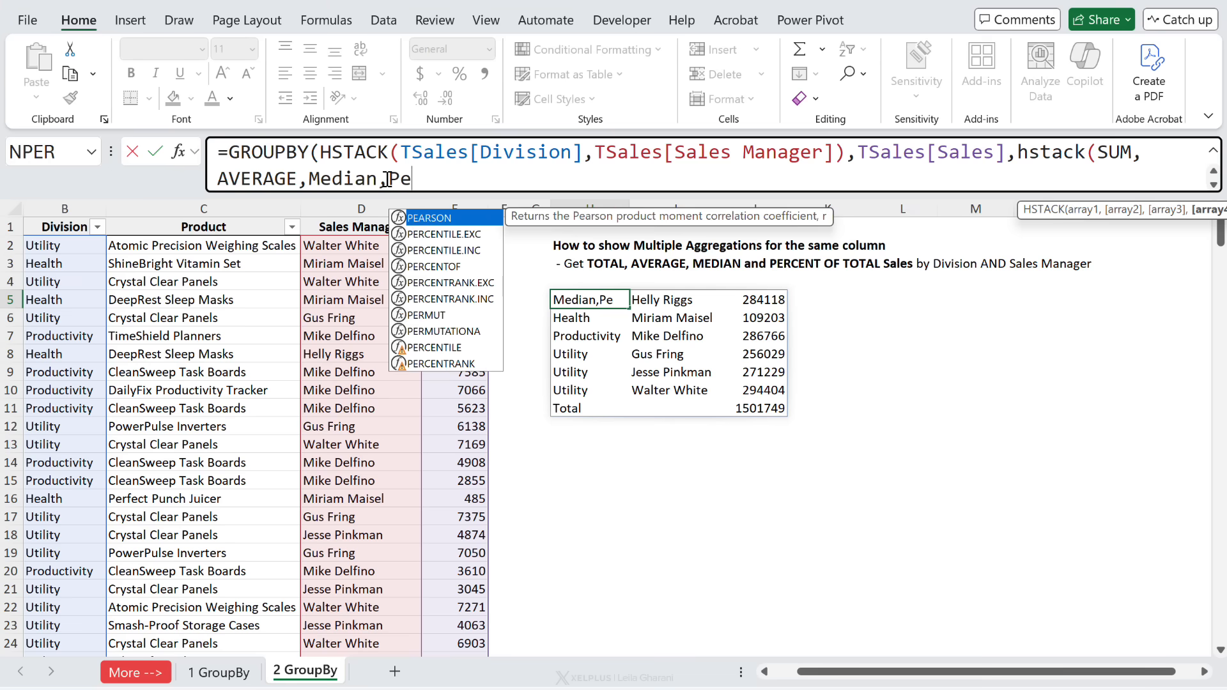
{"action": "type", "text": "rcentof"}
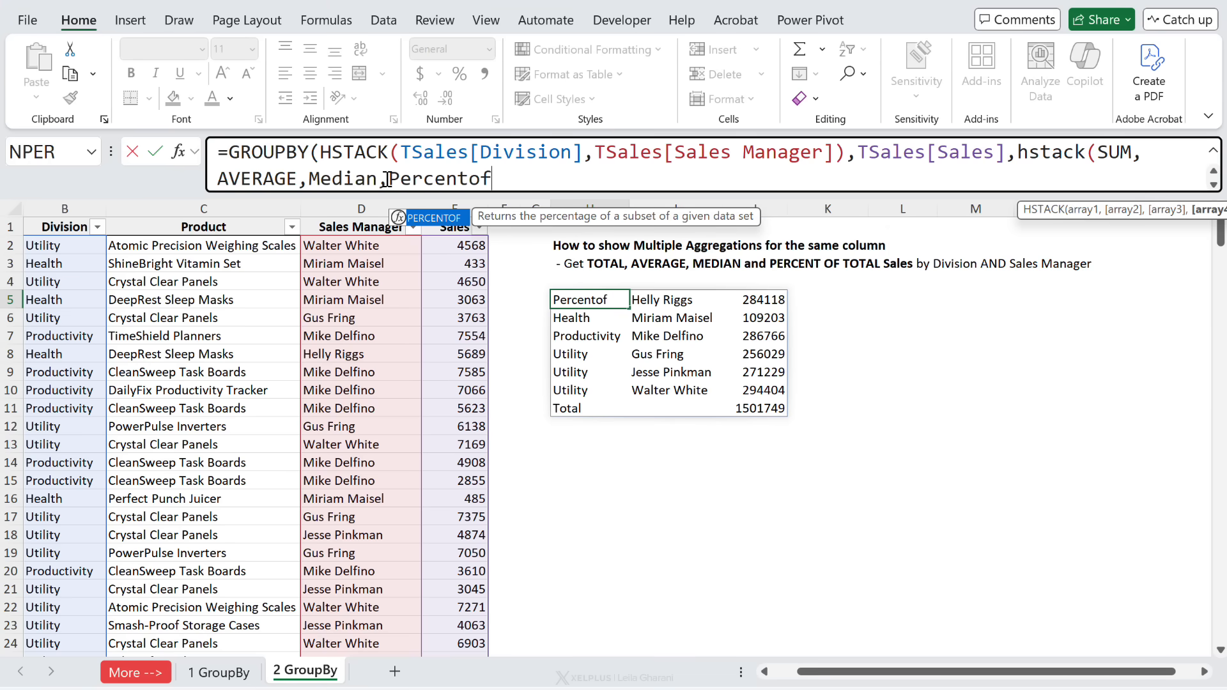
{"action": "type", "text": "))"}
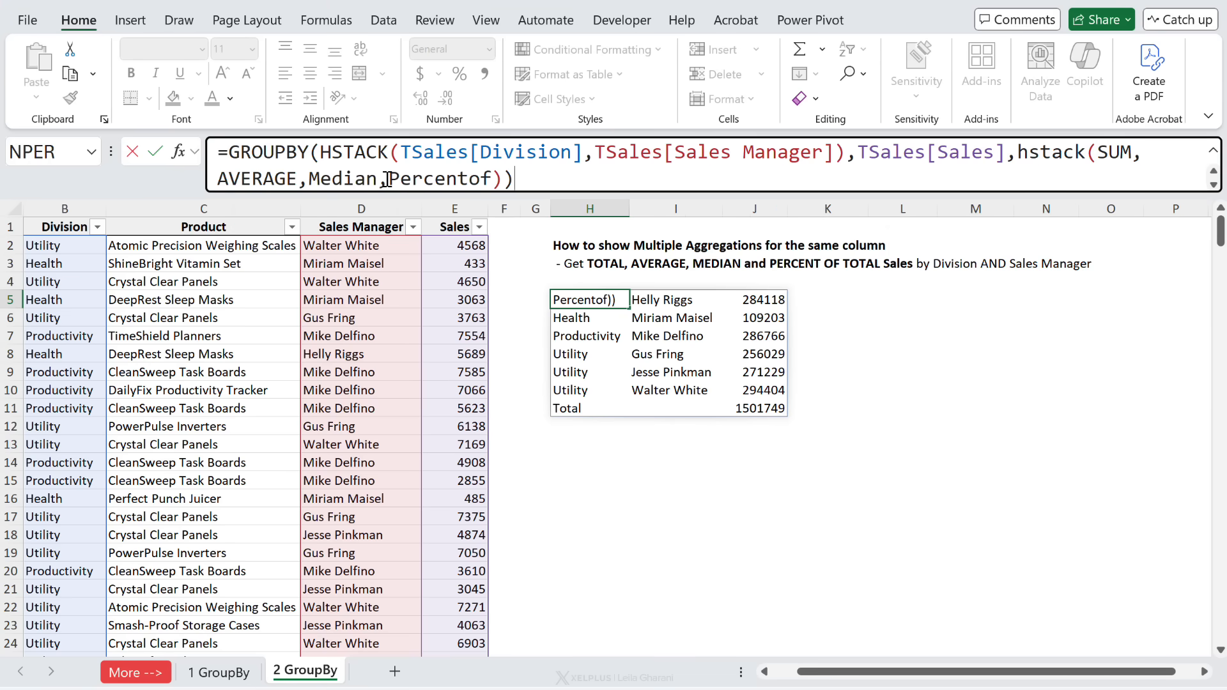
{"action": "key", "text": "Return"}
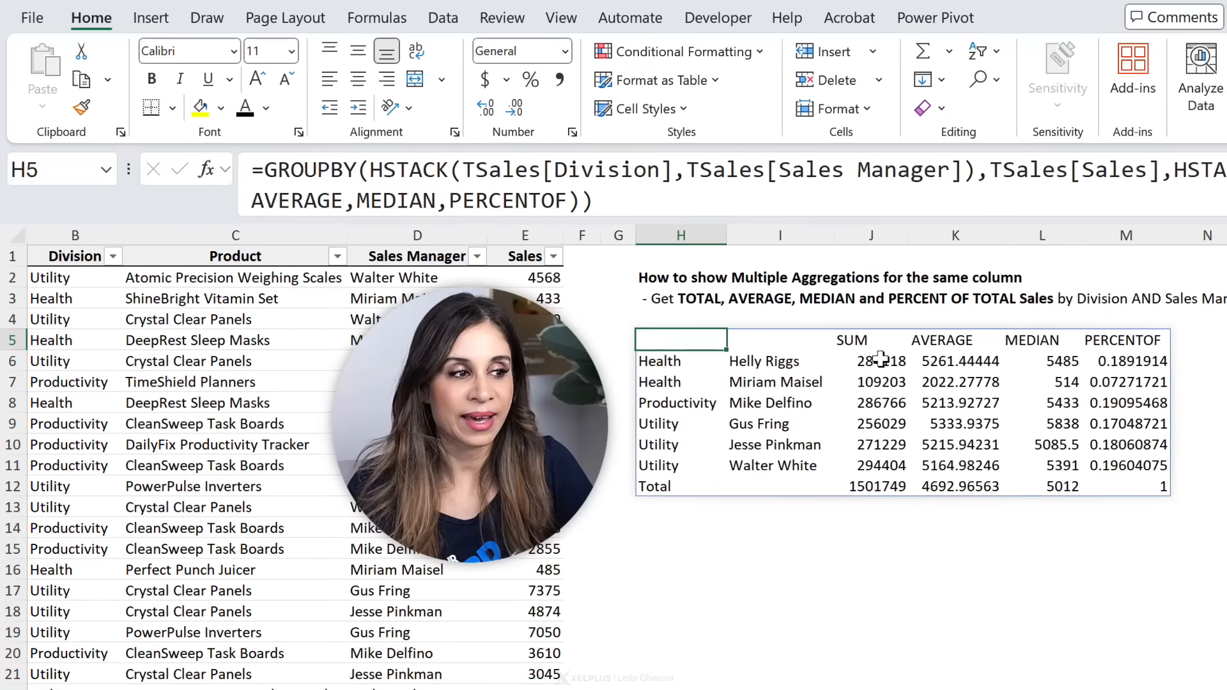
Review the four aggregation columns and format the PERCENTOF results in M6:M16 as percentages.
{"action": "left_click_drag", "start_coordinate": [824, 343], "coordinate": [828, 382]}
{"action": "left_click", "coordinate": [984, 361]}
{"action": "left_click", "coordinate": [1064, 362]}
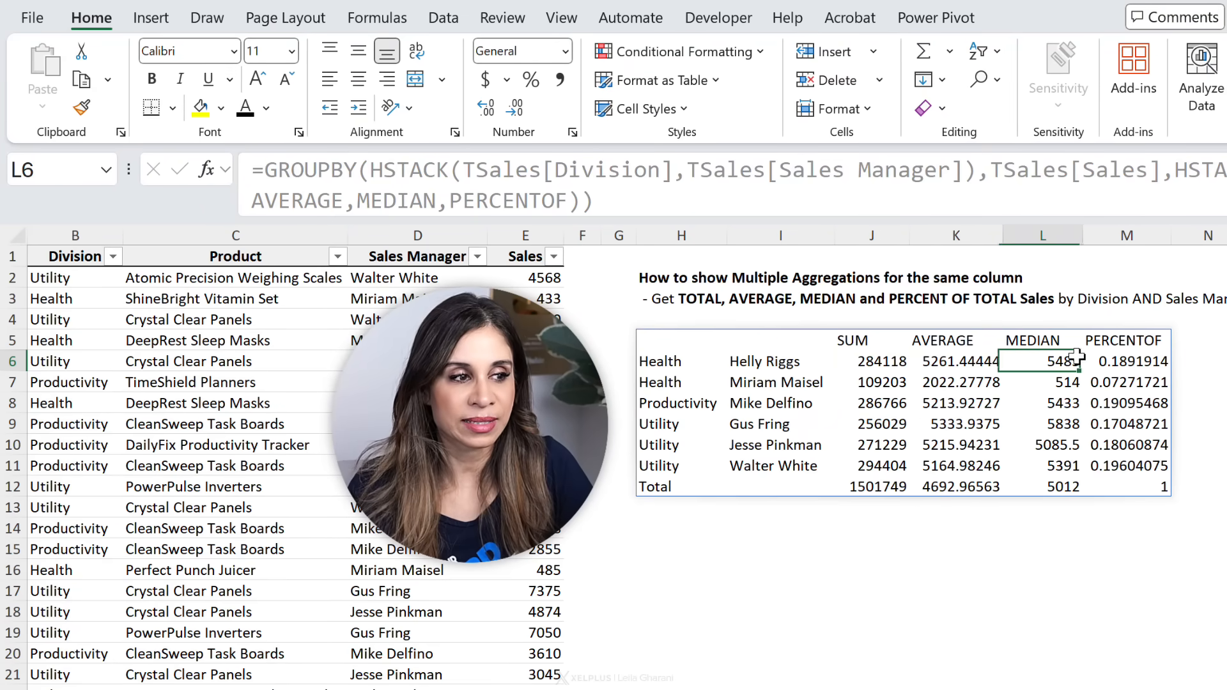
{"action": "left_click", "coordinate": [1130, 361]}
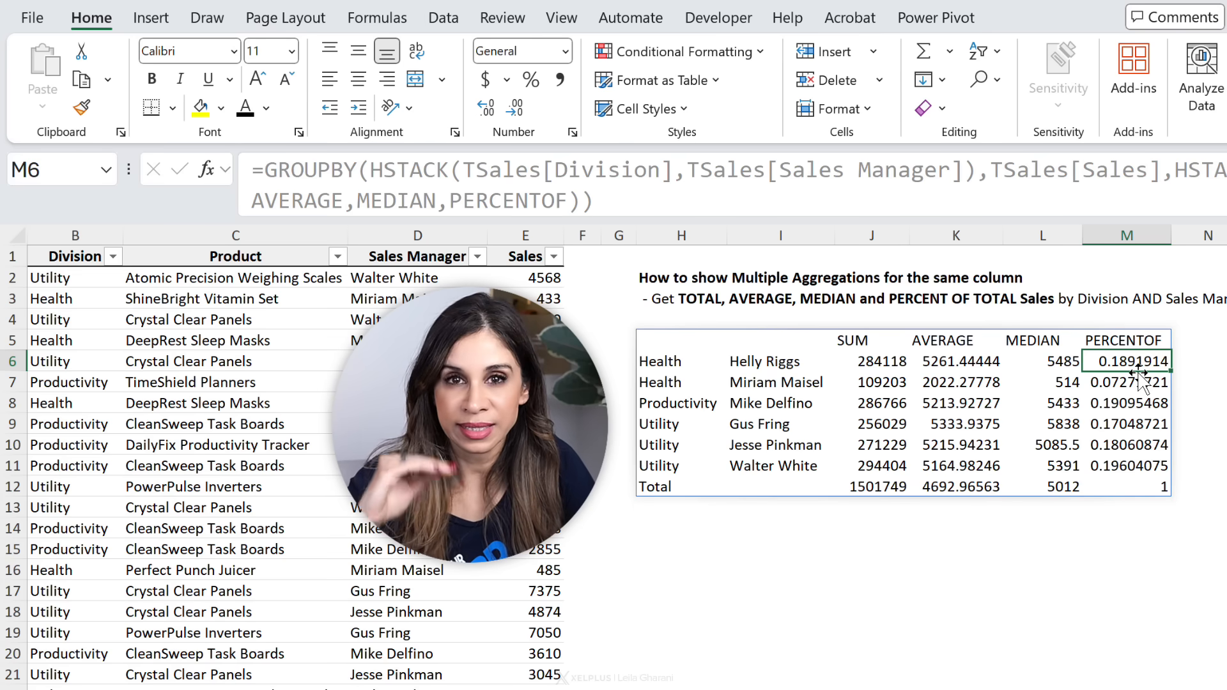
{"action": "left_click_drag", "start_coordinate": [1146, 361], "coordinate": [1125, 572]}
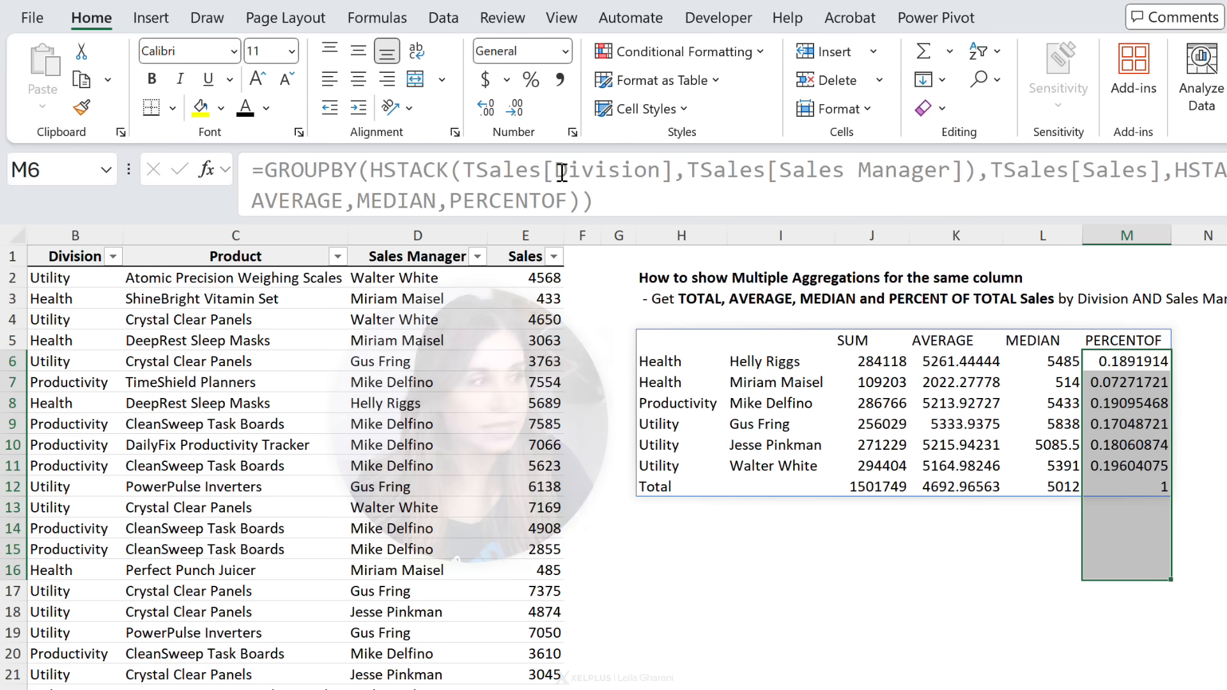
{"action": "left_click", "coordinate": [531, 79]}
Apply the Accounting number format to the SUM, AVERAGE and MEDIAN results in J6:L17 and autofit column L.
{"action": "left_click_drag", "start_coordinate": [855, 366], "coordinate": [1074, 575]}
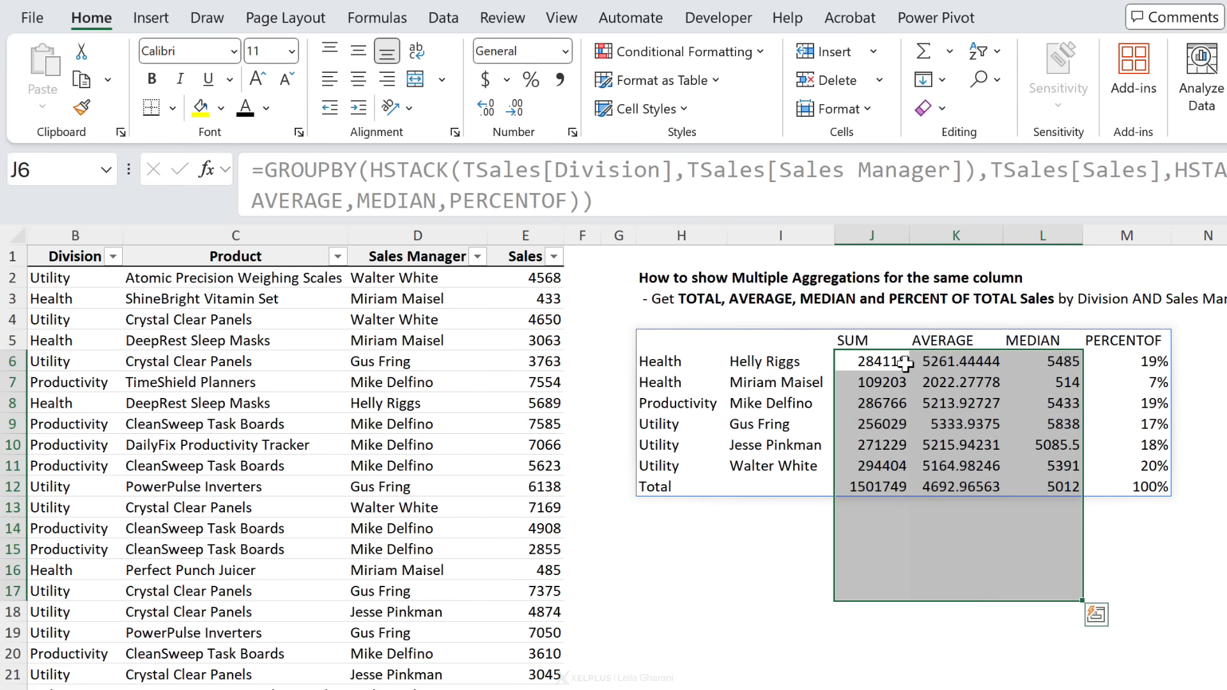
{"action": "left_click", "coordinate": [485, 80]}
{"action": "double_click", "coordinate": [1119, 235]}
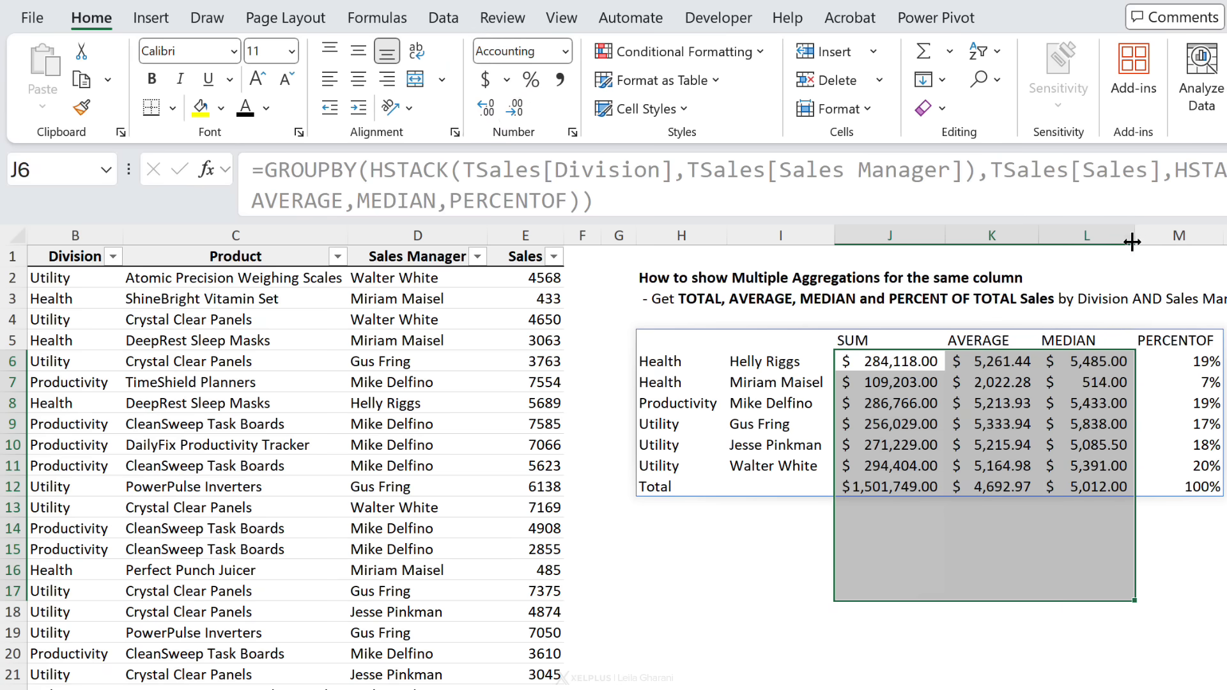
{"action": "left_click", "coordinate": [881, 381]}
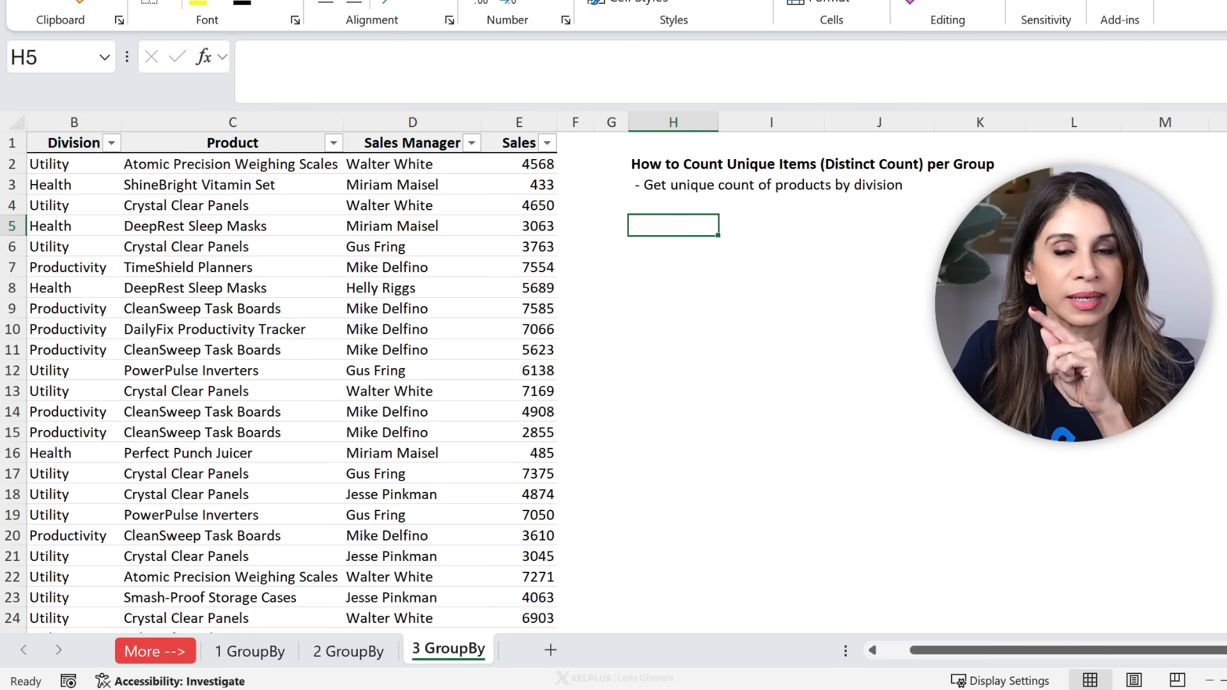
Begin a GROUPBY formula in H5 with the TSales Division column, including its header, as the row fields.
{"action": "type", "text": "=grou"}
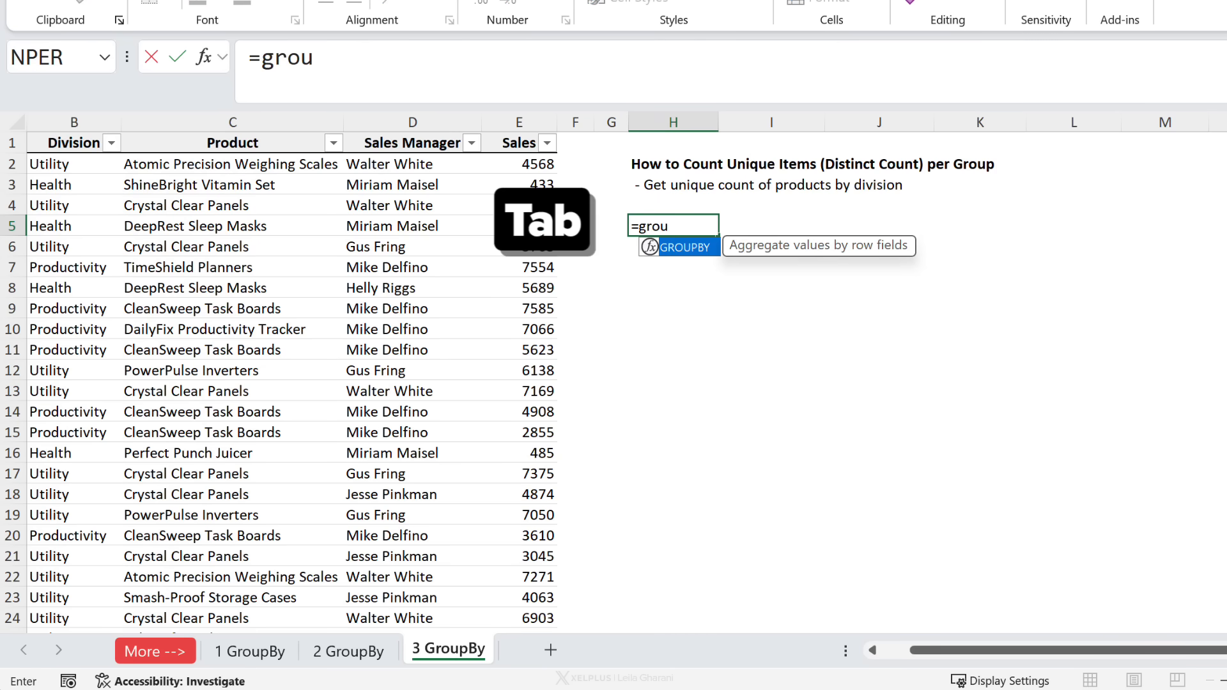
{"action": "key", "text": "Tab"}
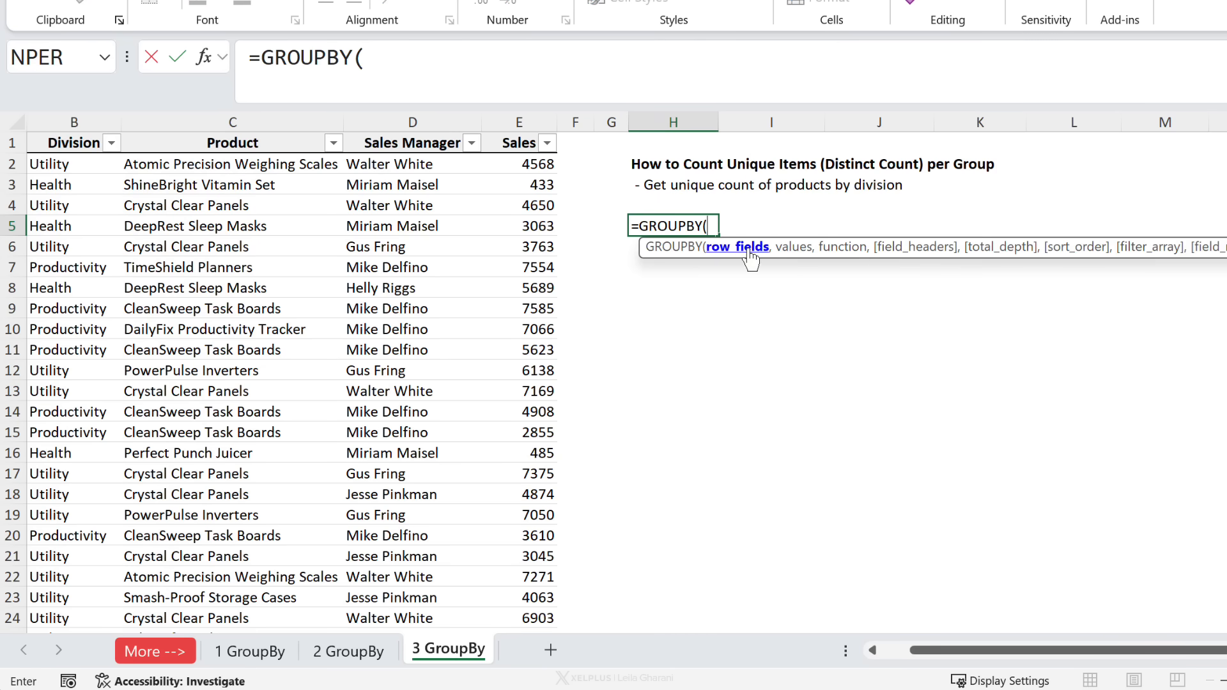
{"action": "left_click", "coordinate": [74, 136]}
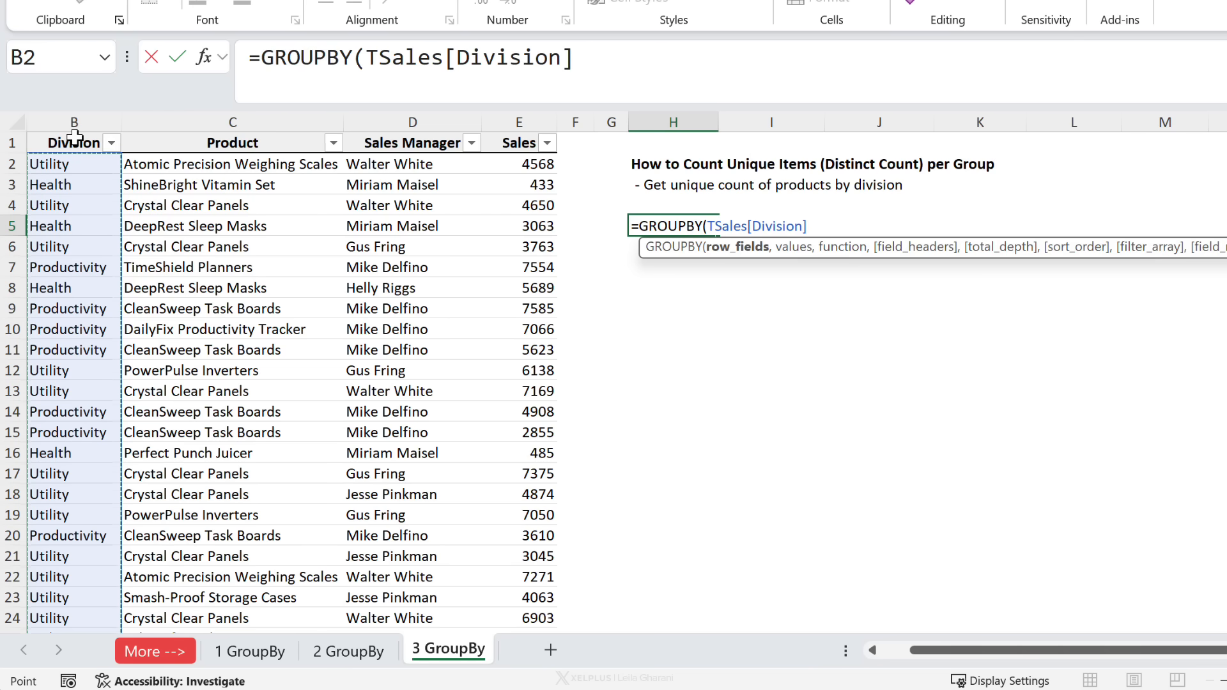
{"action": "left_click", "coordinate": [74, 136]}
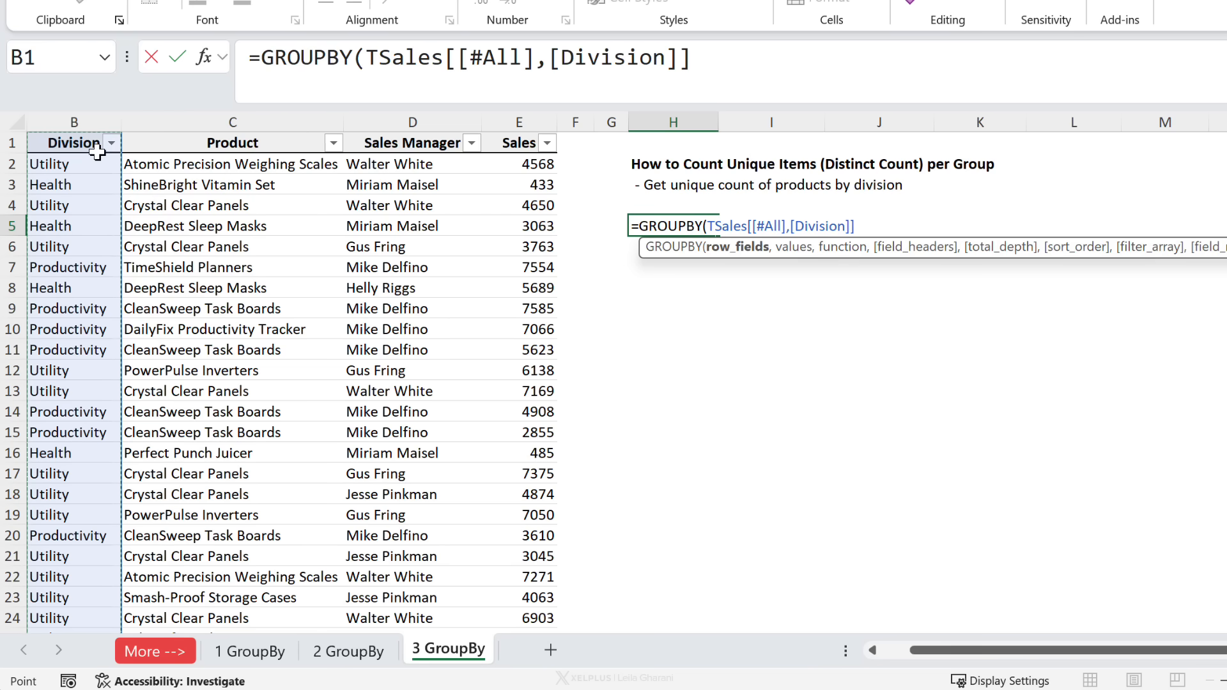
{"action": "type", "text": ","}
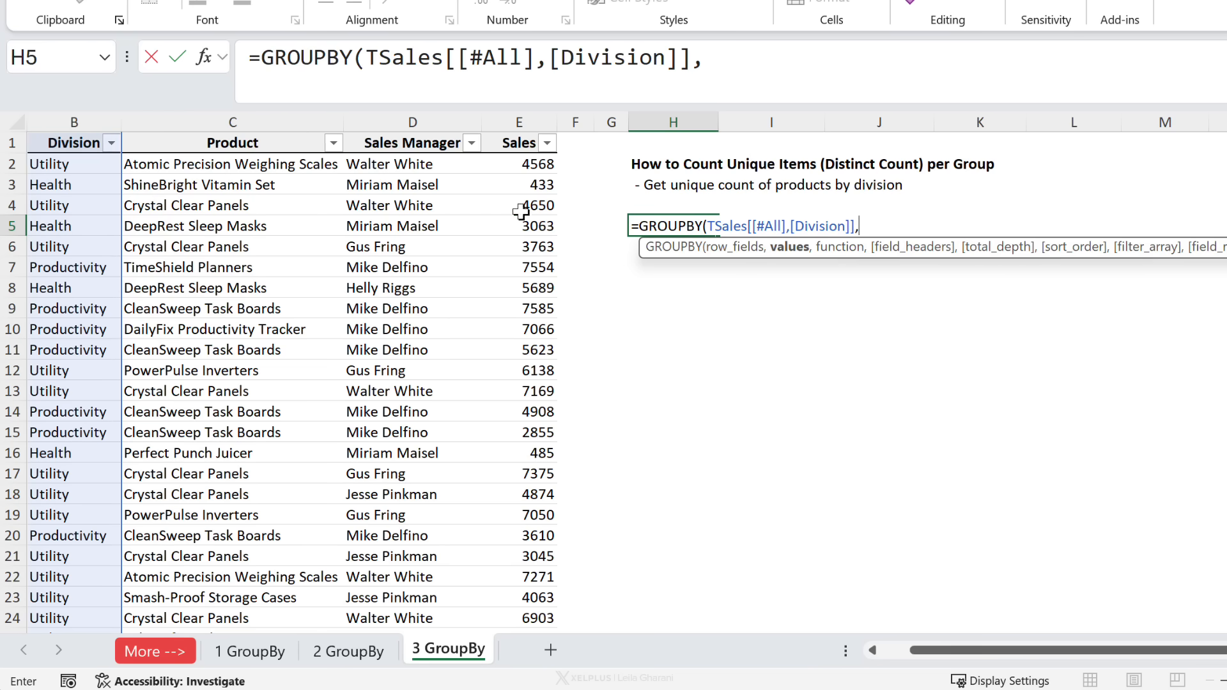
Add the Product column with its header as the values and COUNTA as the function, and complete H5's GROUPBY formula.
{"action": "left_click", "coordinate": [242, 128]}
{"action": "left_click", "coordinate": [242, 128]}
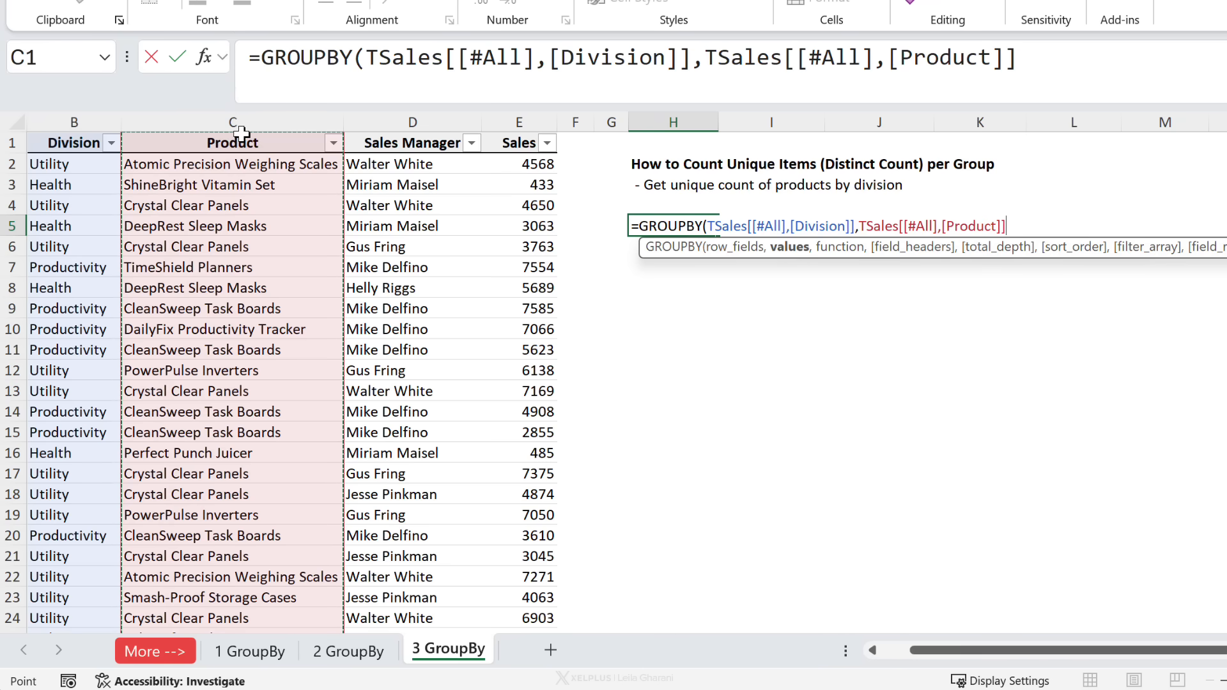
{"action": "type", "text": ","}
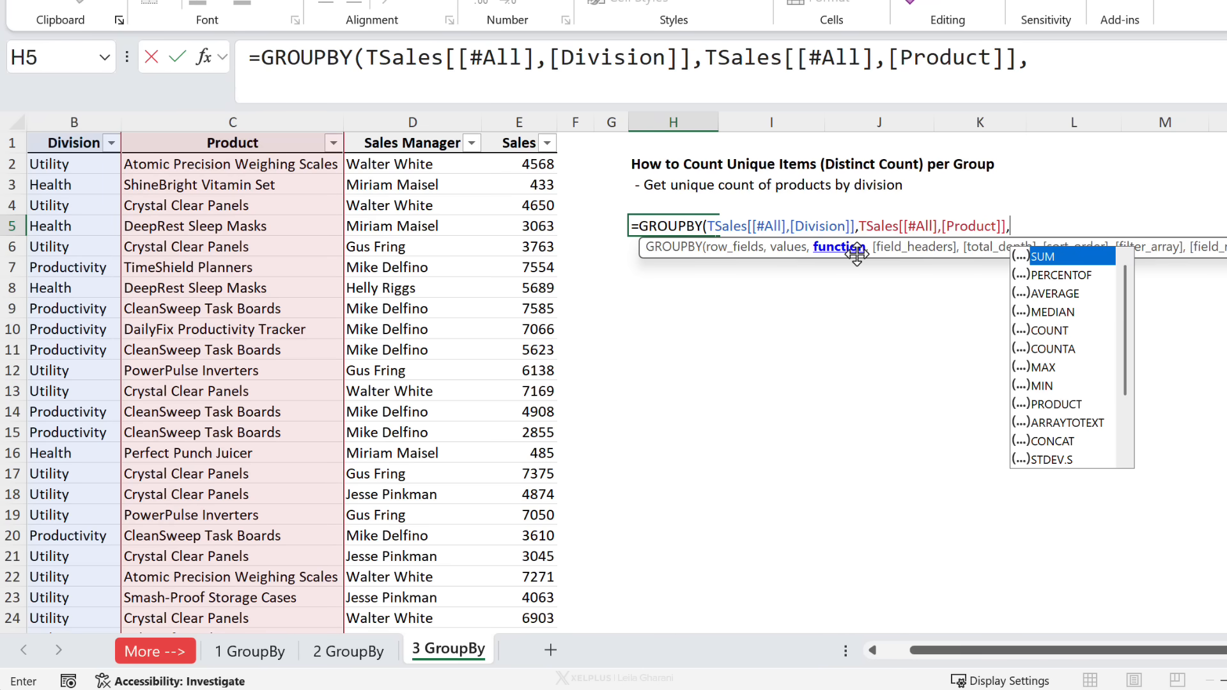
{"action": "double_click", "coordinate": [1065, 351]}
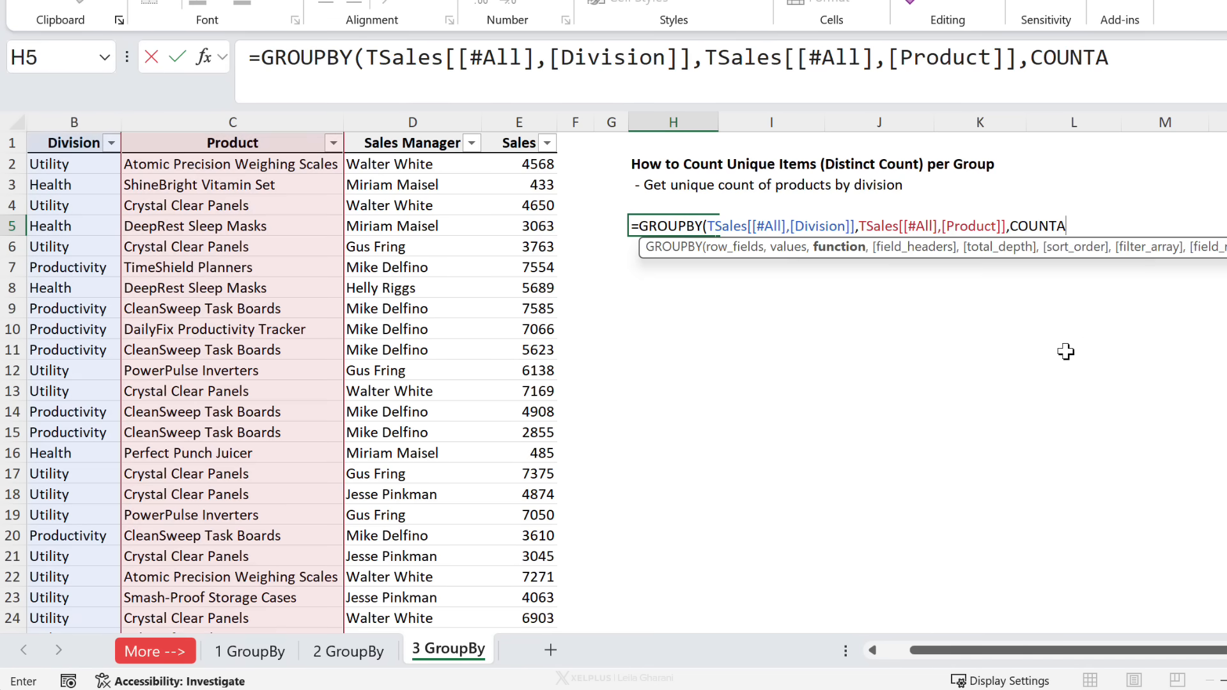
{"action": "type", "text": ")"}
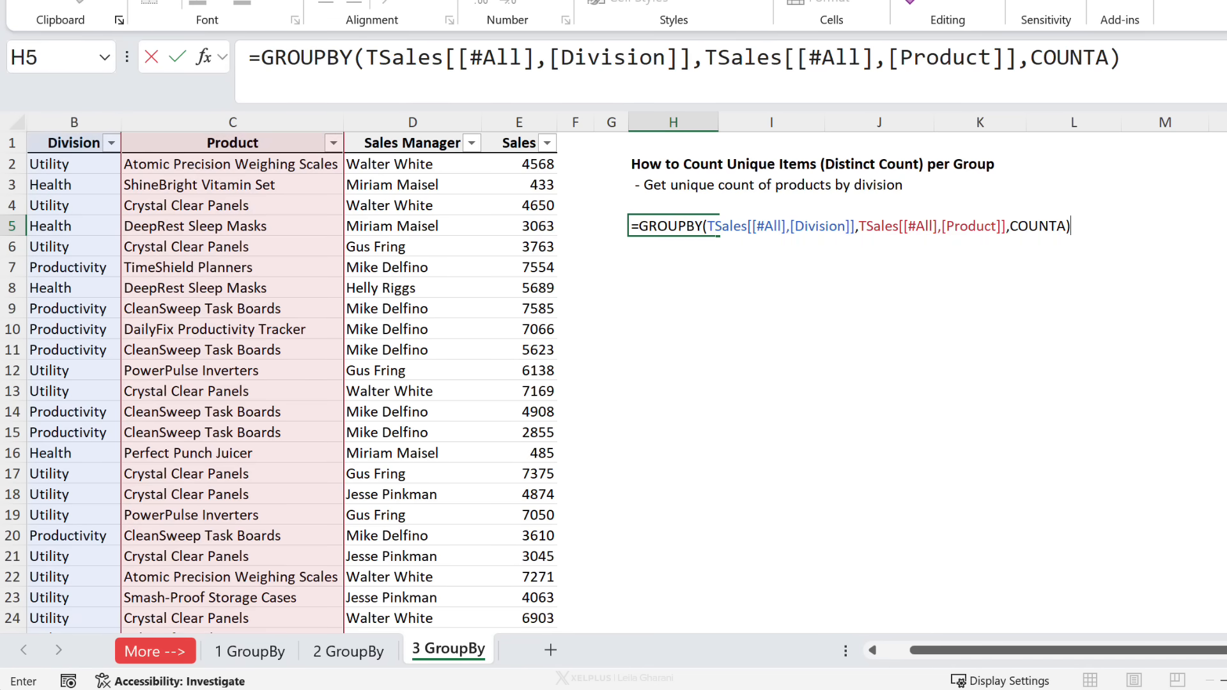
{"action": "key", "text": "Return"}
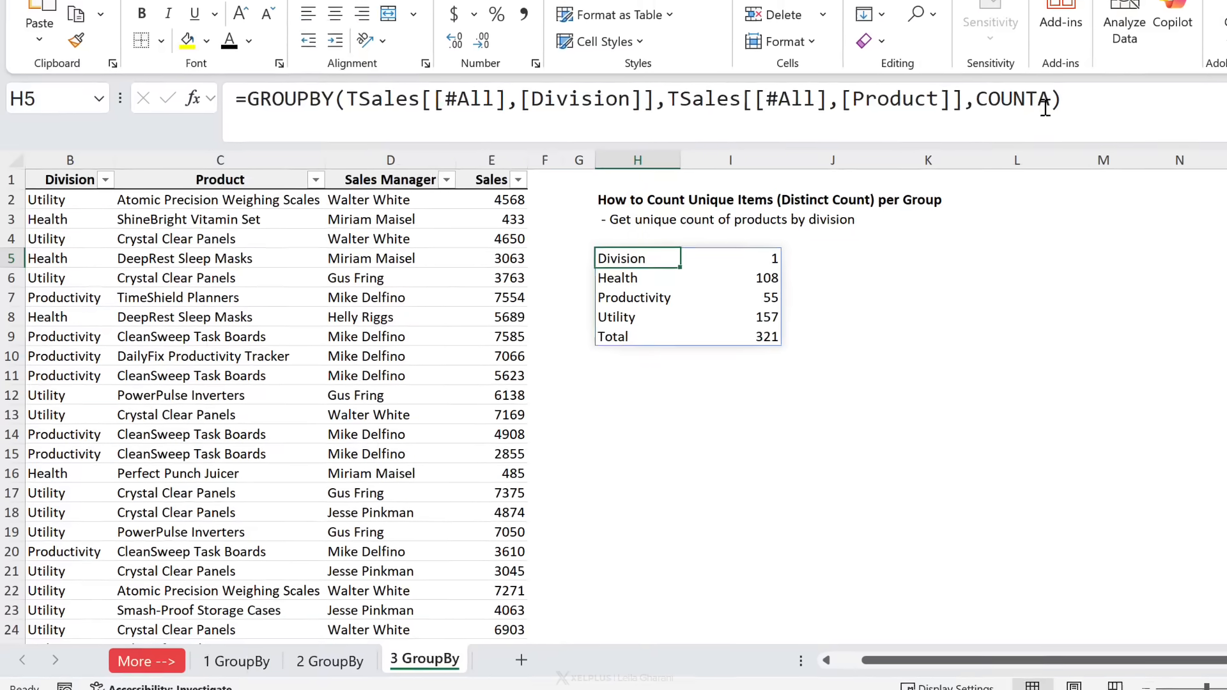
Set the field_headers argument of H5's GROUPBY formula to 3 - Yes and show.
{"action": "left_click", "coordinate": [1131, 73]}
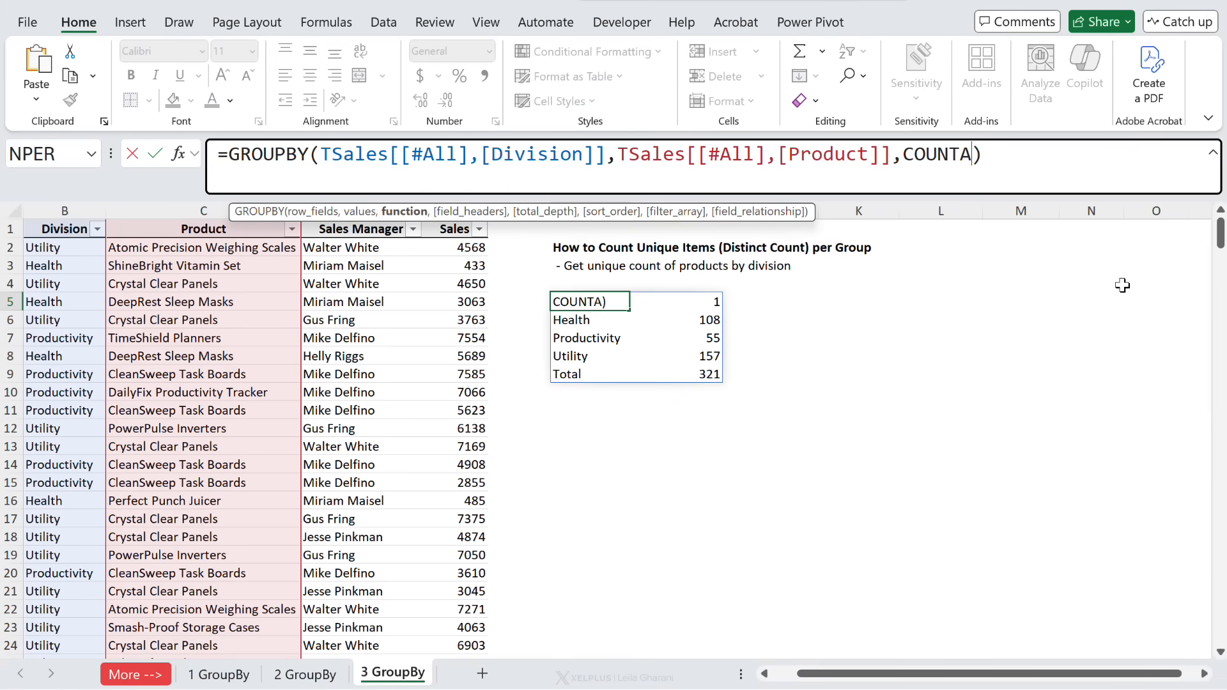
{"action": "type", "text": ","}
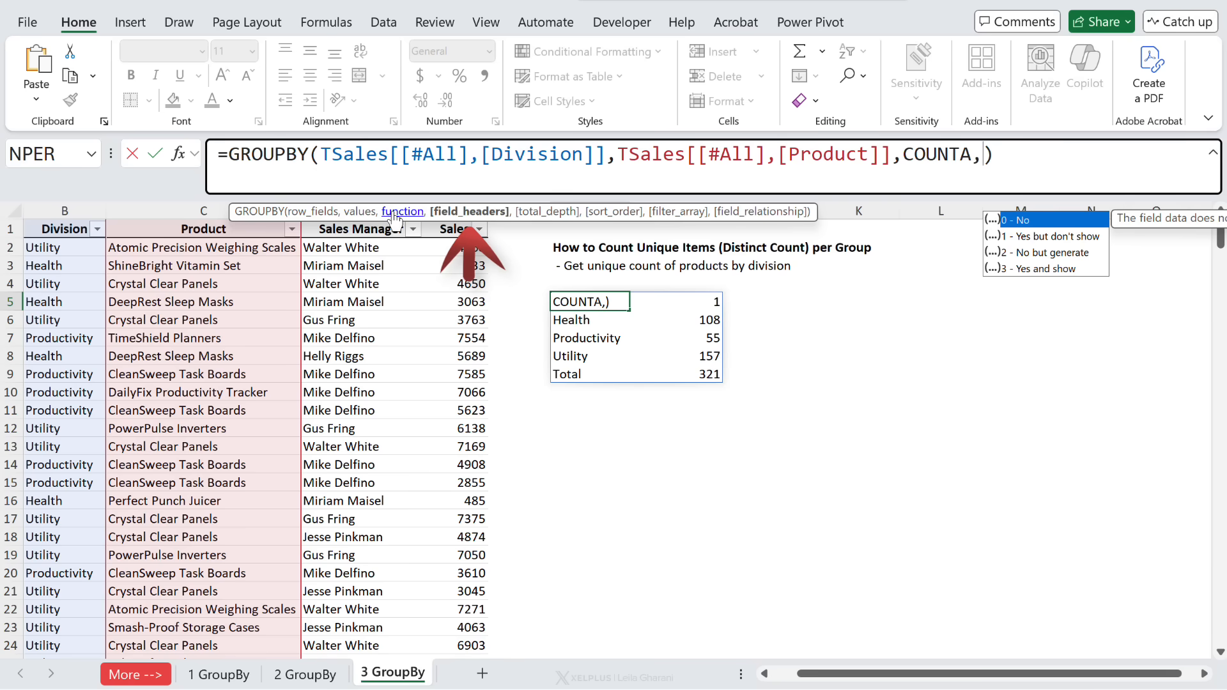
{"action": "left_click", "coordinate": [1041, 270]}
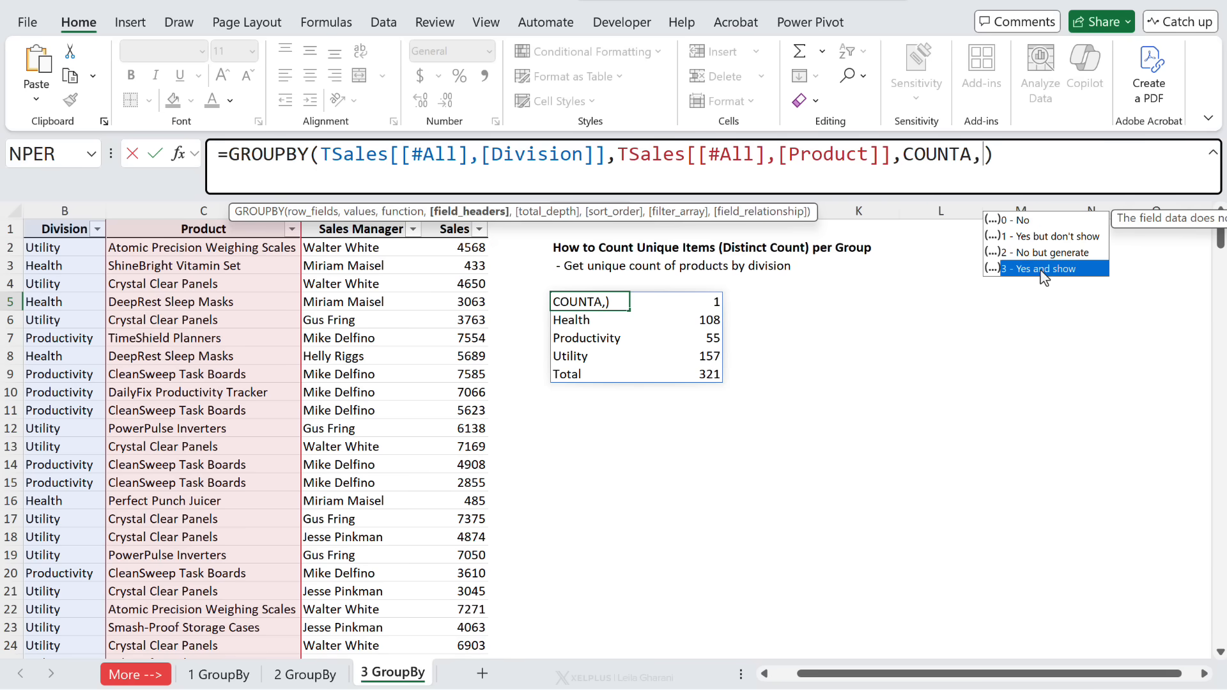
{"action": "double_click", "coordinate": [1041, 270]}
{"action": "key", "text": "Return"}
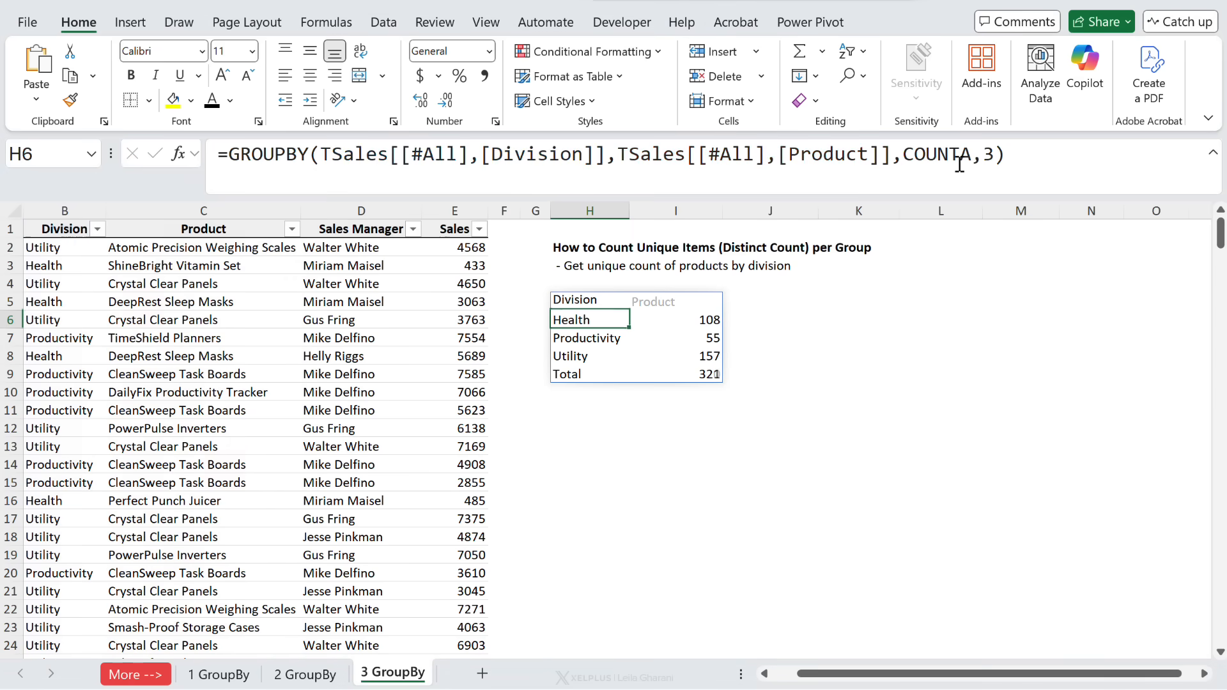
Make the summary's header cells H5:I5 bold and give them a bottom border.
{"action": "left_click", "coordinate": [593, 302]}
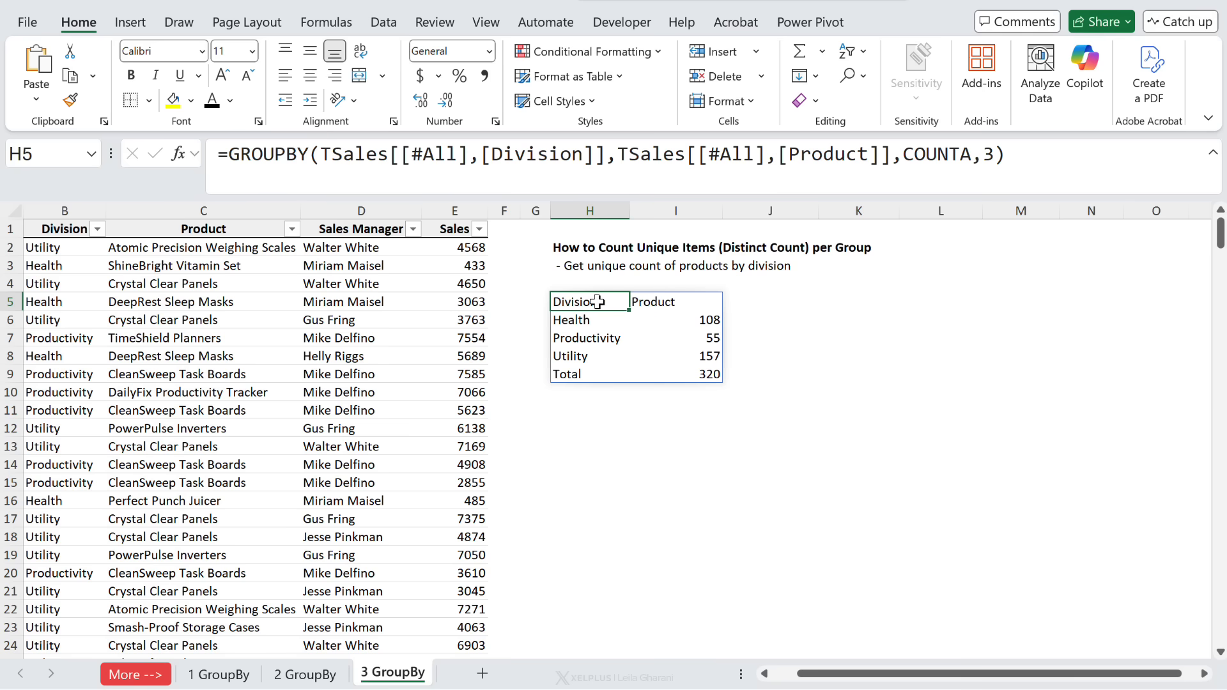
{"action": "left_click_drag", "start_coordinate": [597, 301], "coordinate": [652, 302]}
{"action": "left_click", "coordinate": [131, 75]}
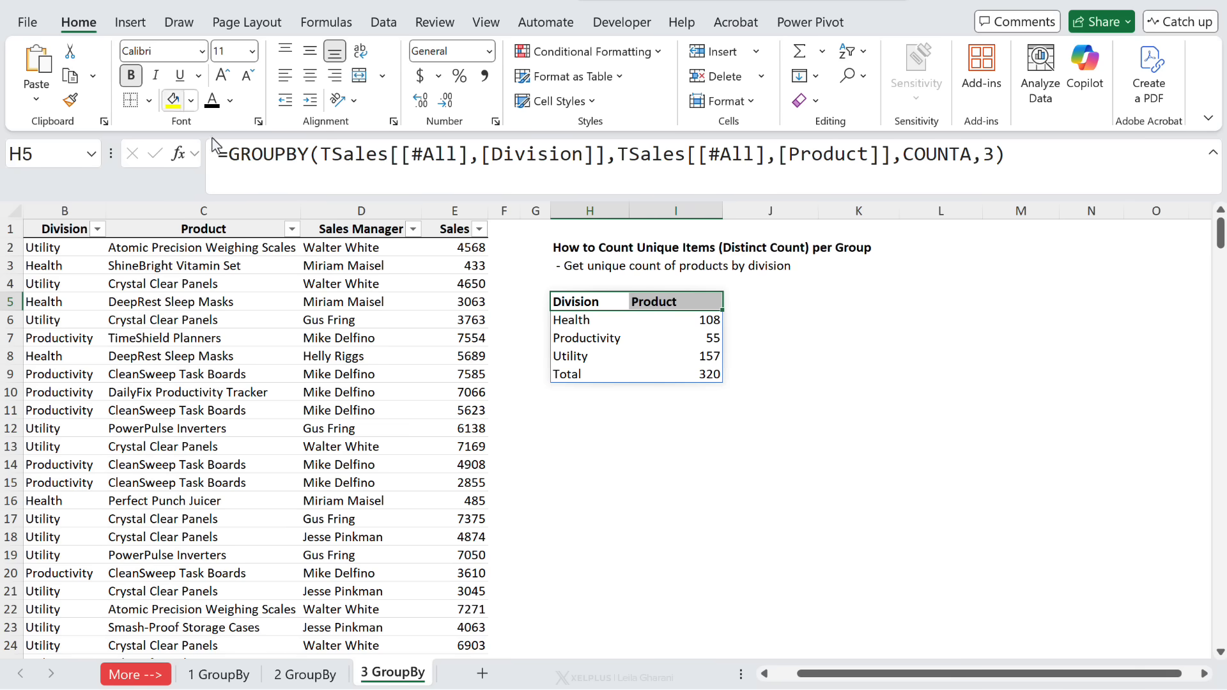
{"action": "left_click", "coordinate": [148, 100]}
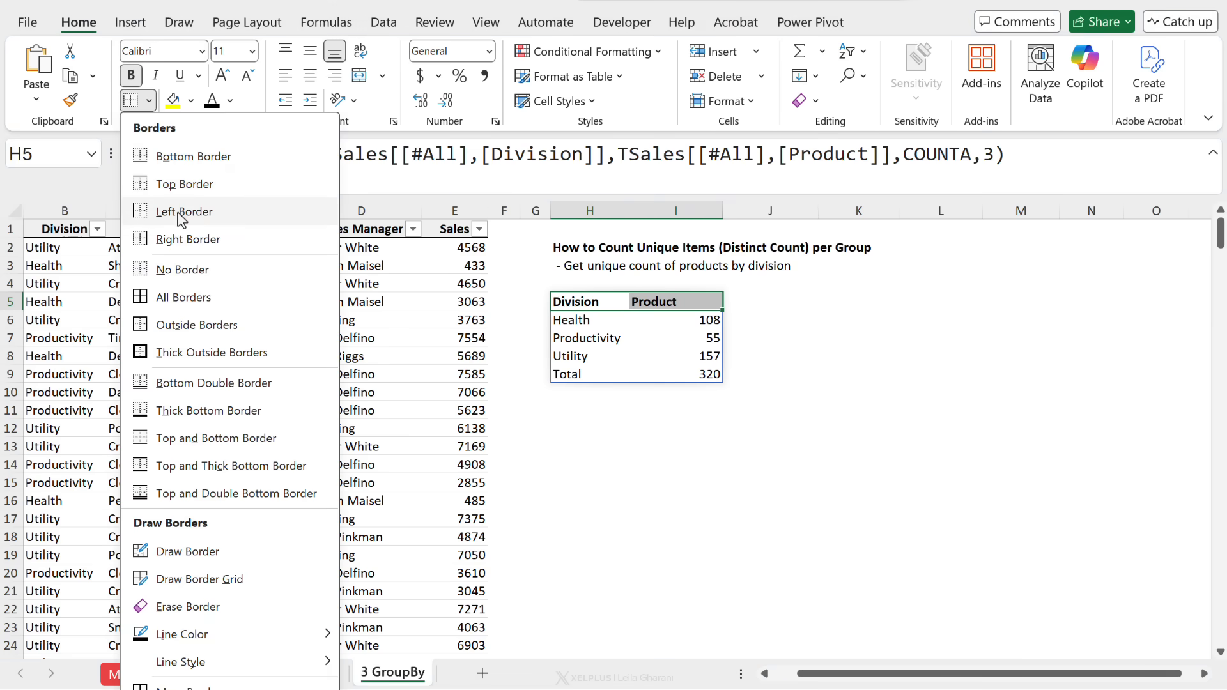
{"action": "left_click", "coordinate": [186, 157]}
{"action": "left_click", "coordinate": [703, 320]}
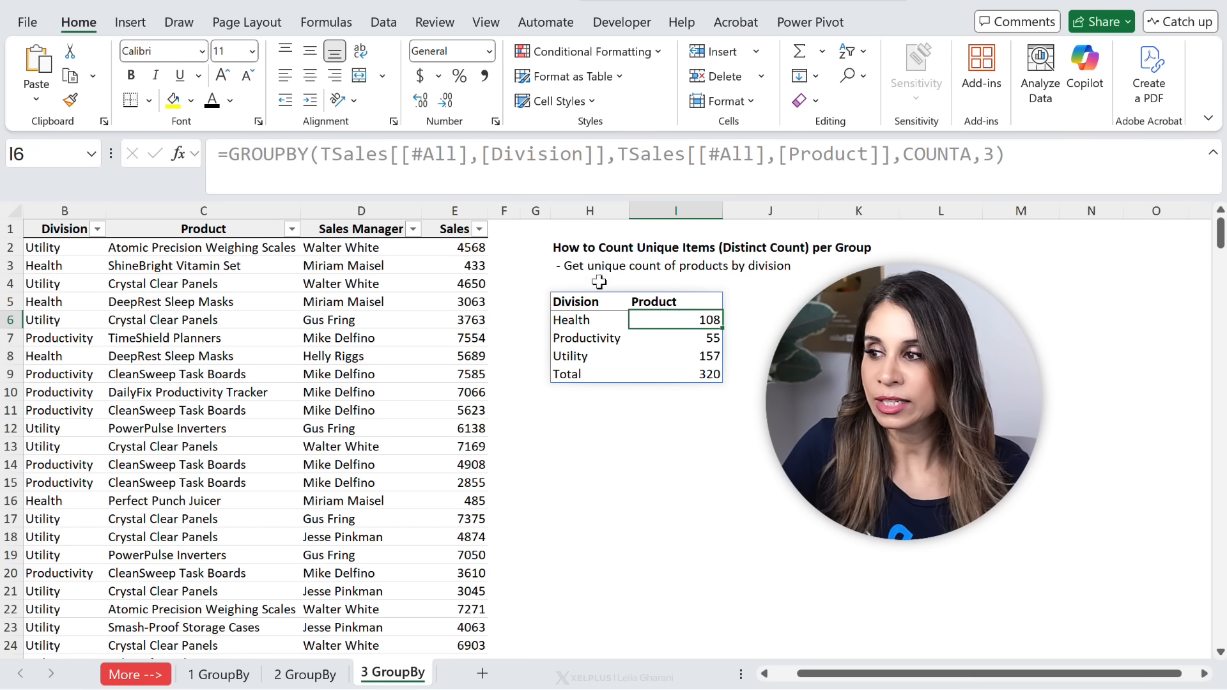
Remove COUNTA from the function argument of H5's GROUPBY formula, keeping the field_headers argument of 3.
{"action": "left_click", "coordinate": [594, 319]}
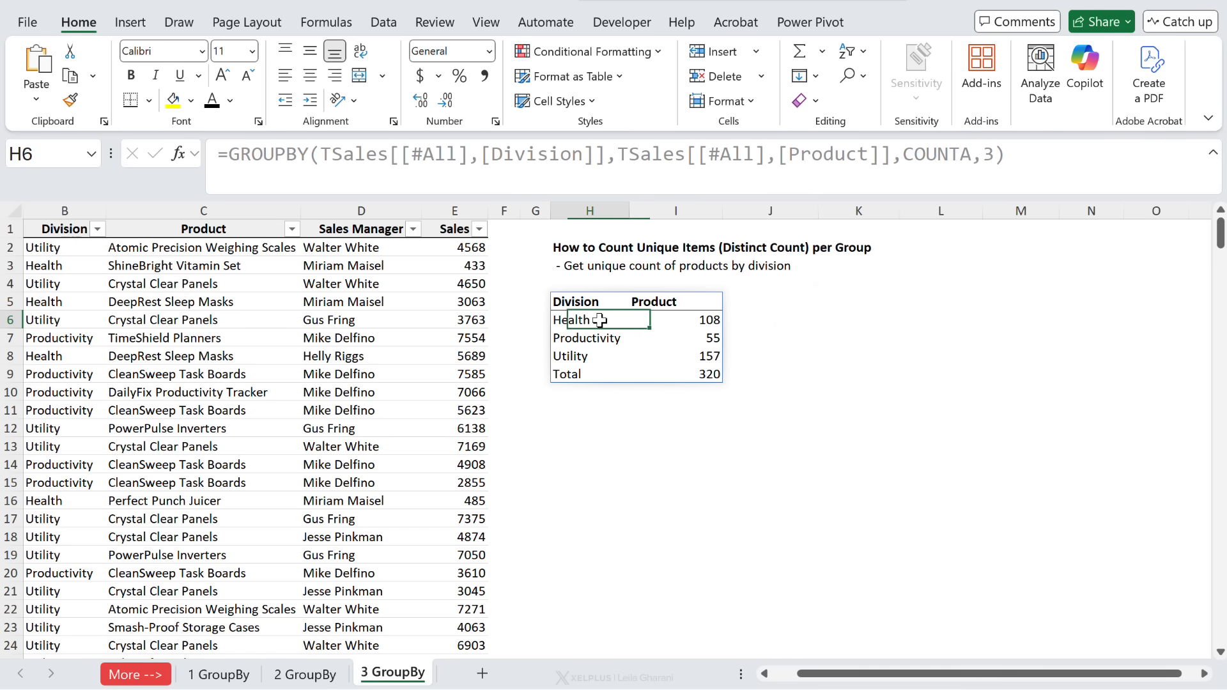
{"action": "left_click", "coordinate": [594, 303]}
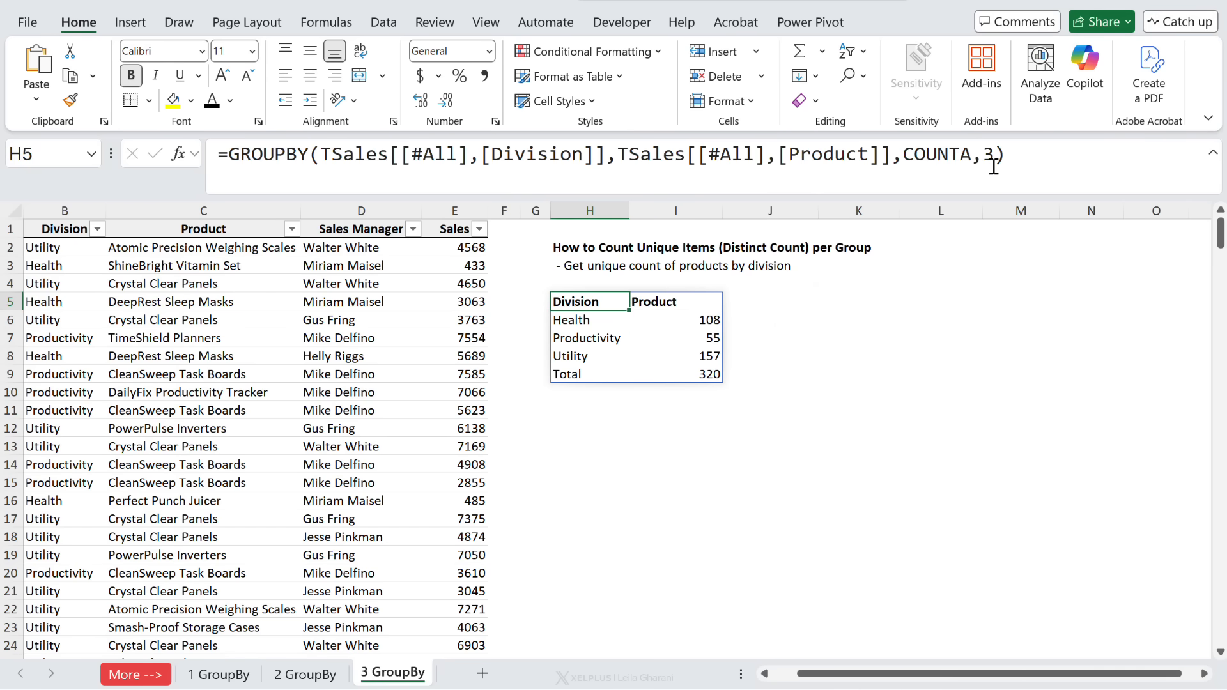
{"action": "double_click", "coordinate": [937, 154]}
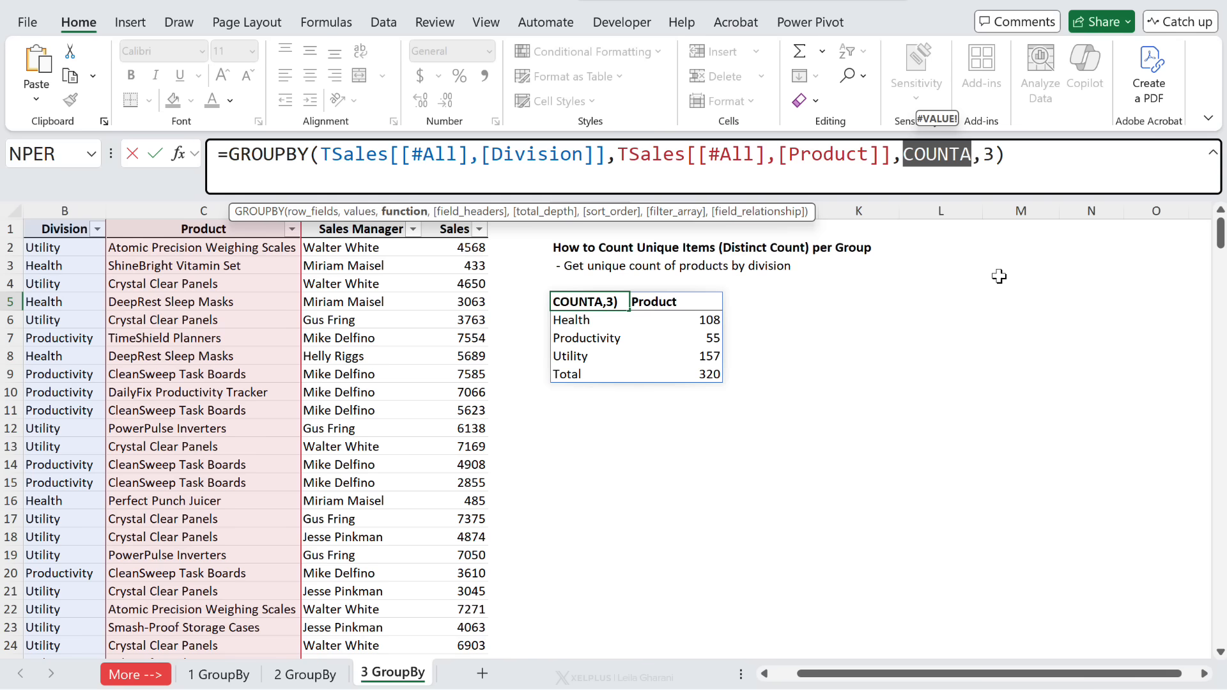
{"action": "type", "text": "distinc"}
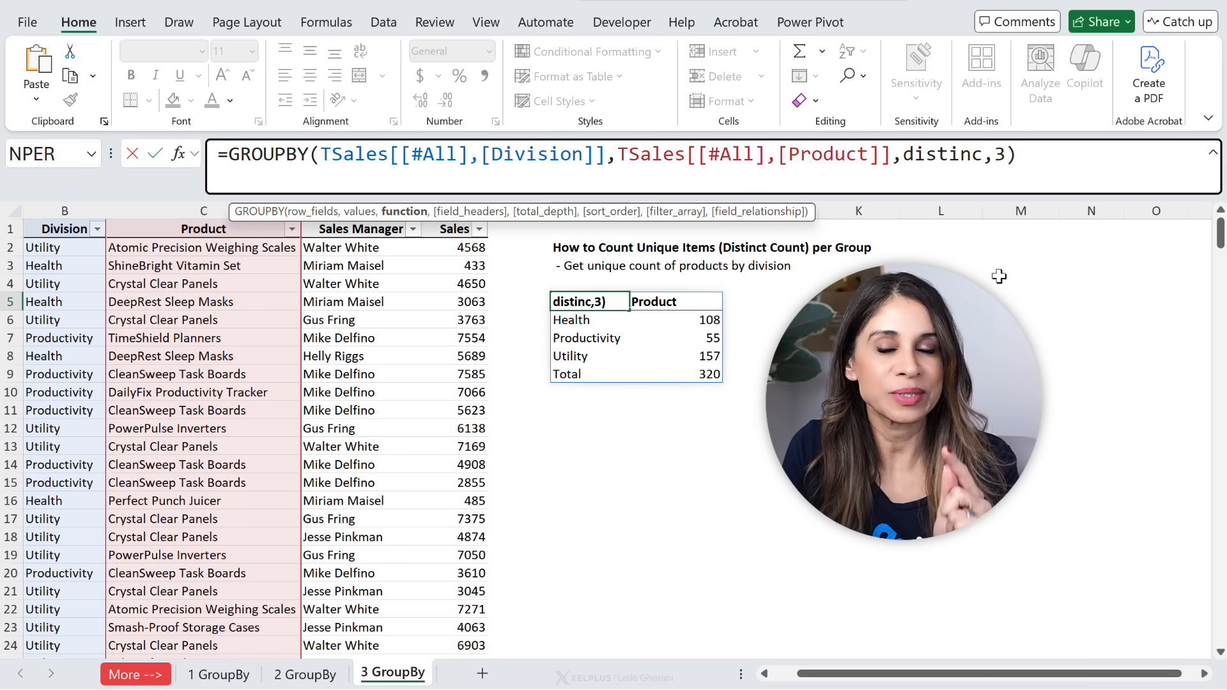
{"action": "key", "text": "BackSpace"}
{"action": "key", "text": "BackSpace"}
{"action": "key", "text": "BackSpace"}
{"action": "key", "text": "BackSpace"}
{"action": "key", "text": "BackSpace"}
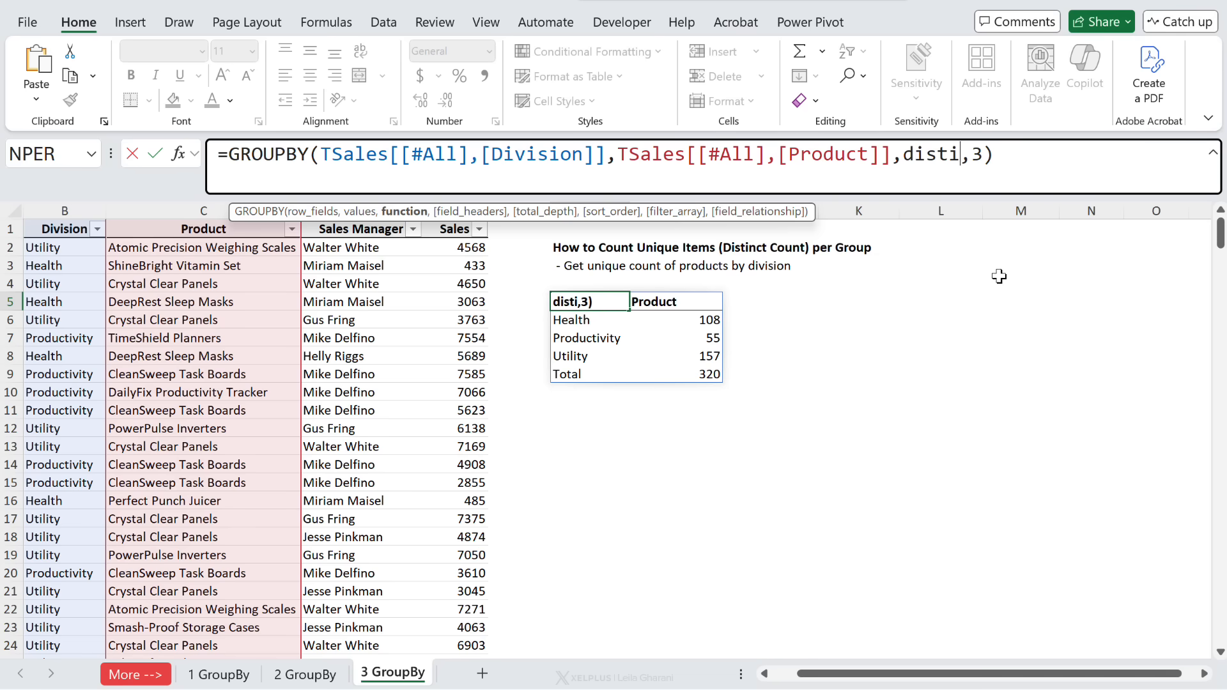
{"action": "key", "text": "BackSpace"}
{"action": "key", "text": "BackSpace"}
Enter a LAMBDA with parameter a and the calculation unique(a) as the function argument of H5's formula.
{"action": "type", "text": "lam"}
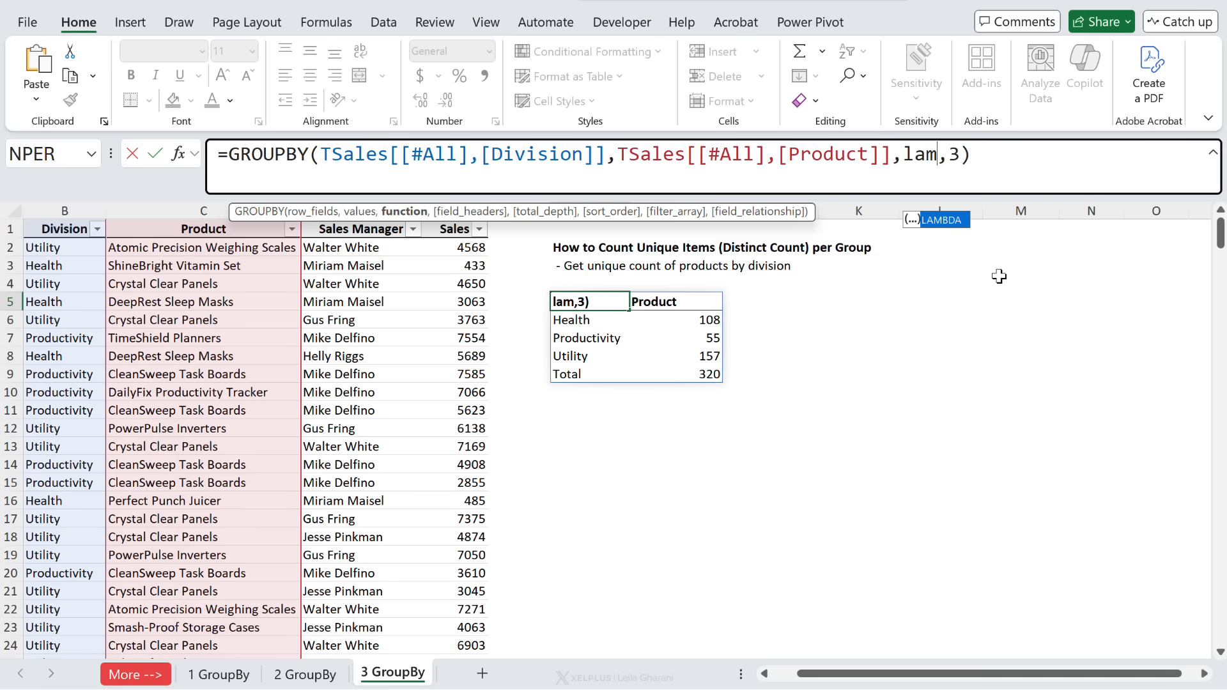
{"action": "type", "text": "bda"}
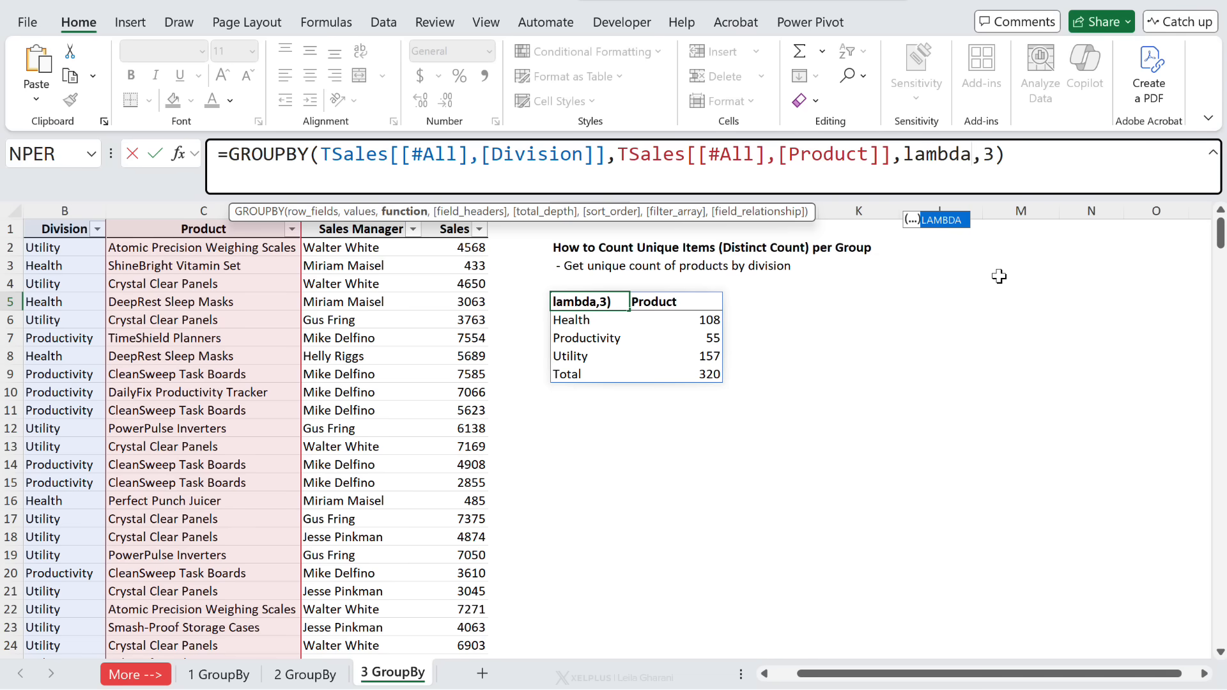
{"action": "type", "text": "("}
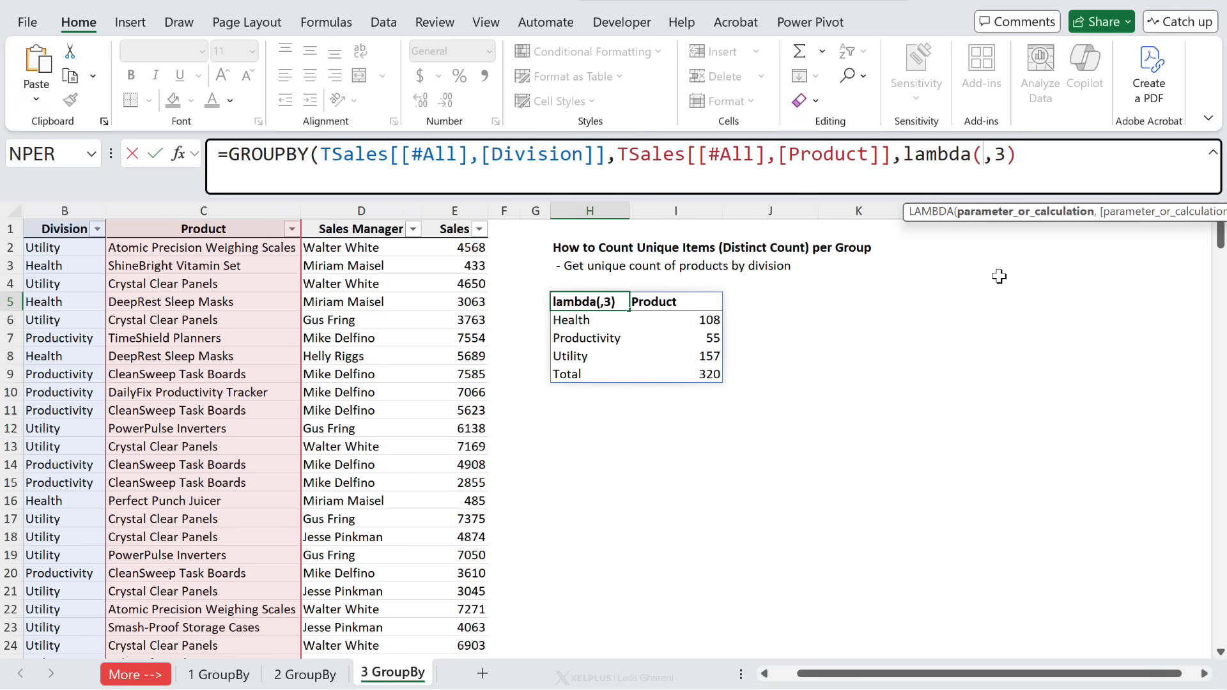
{"action": "type", "text": "a"}
{"action": "key", "text": "Right"}
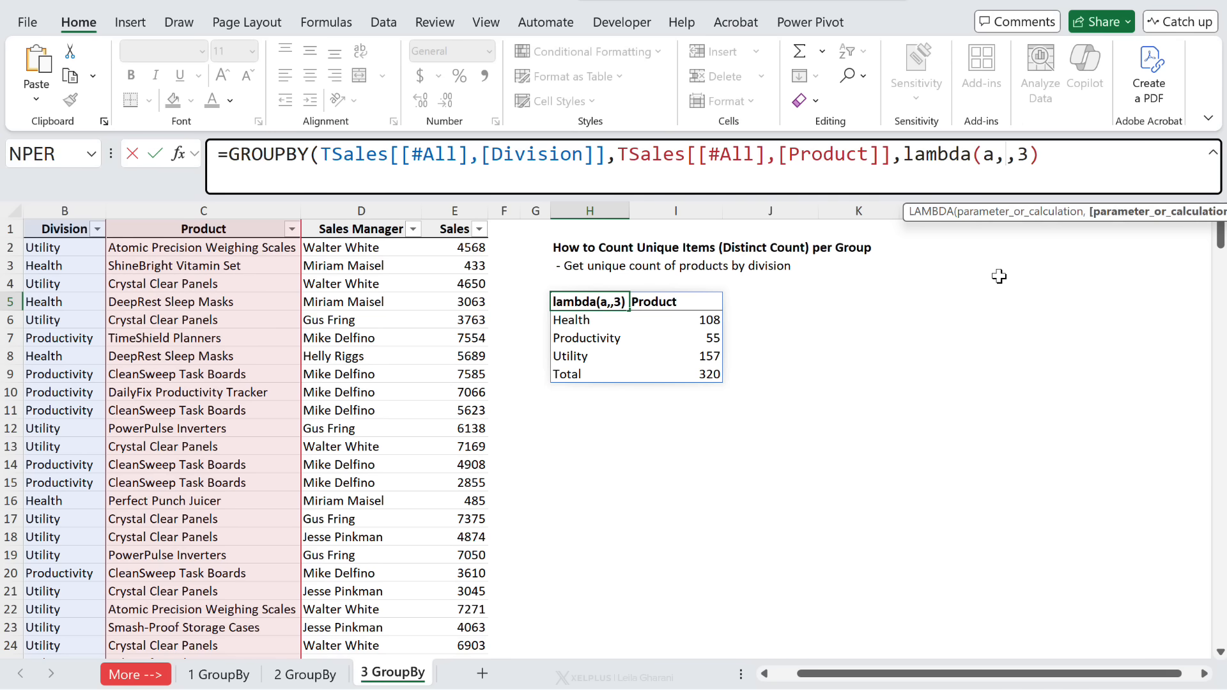
{"action": "type", "text": ",unique"}
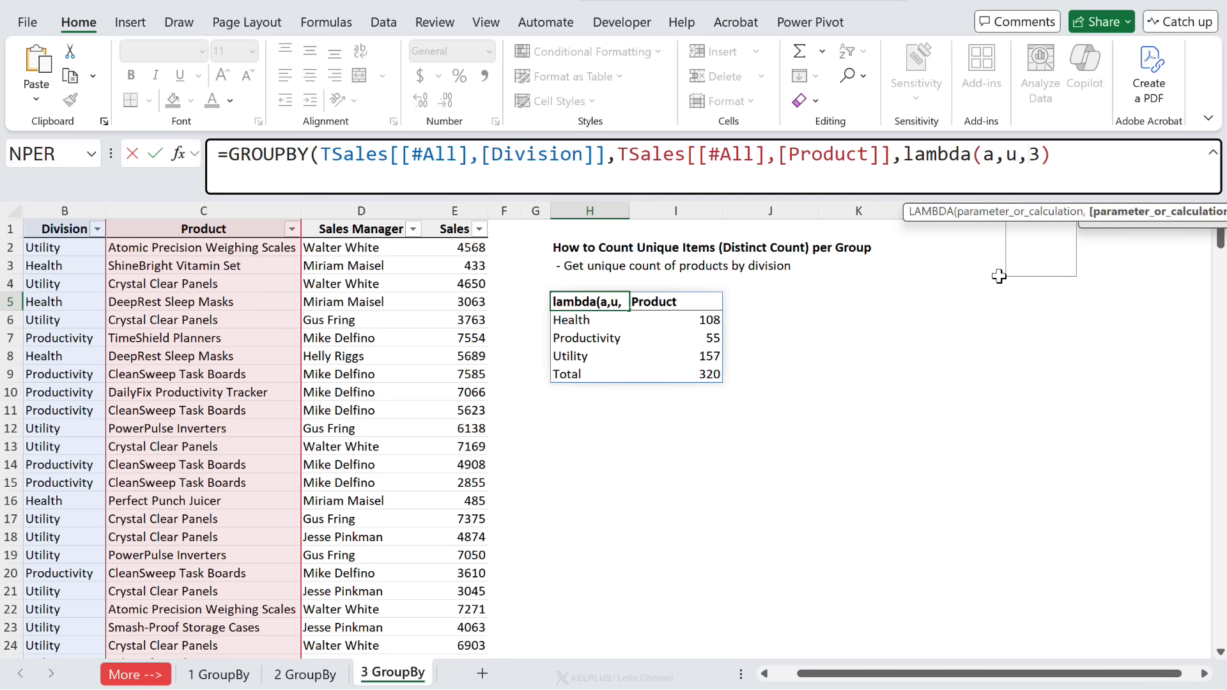
{"action": "type", "text": "("}
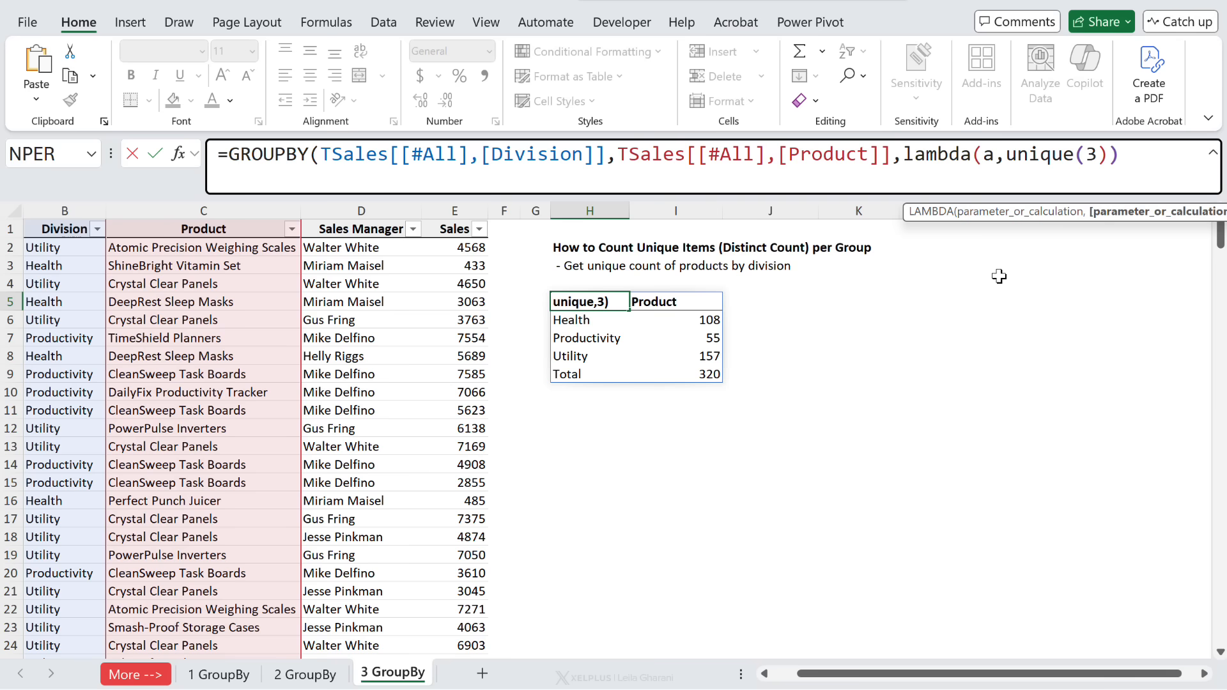
{"action": "type", "text": "a)"}
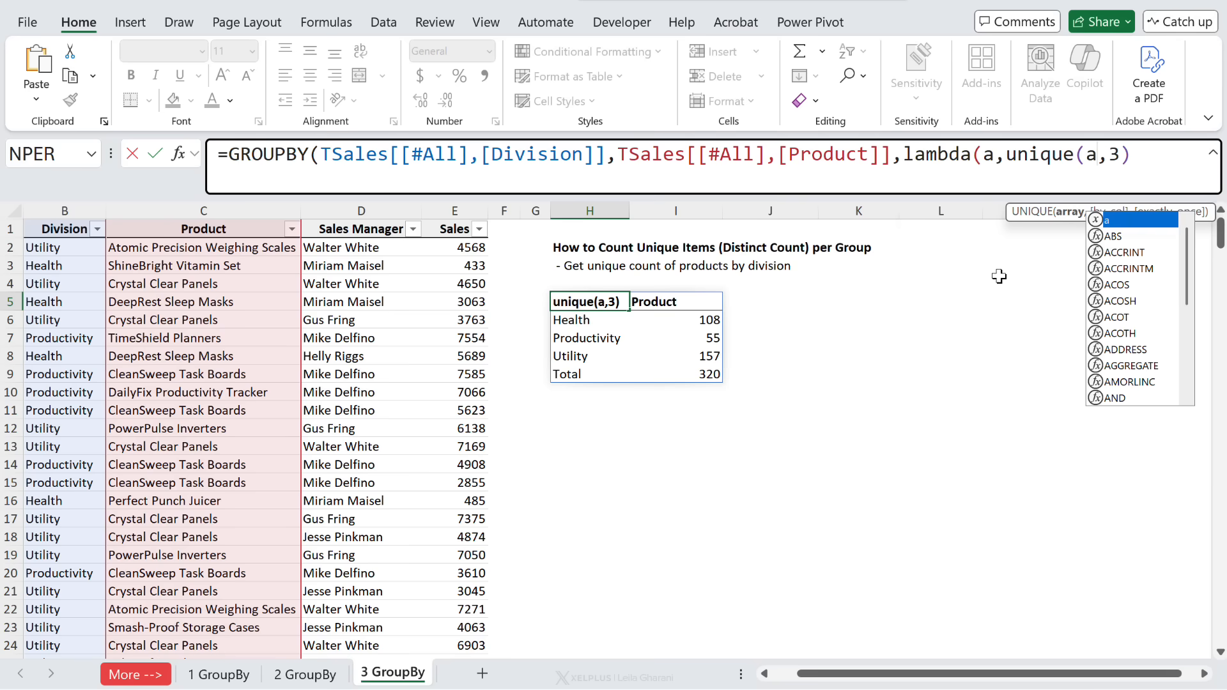
{"action": "type", "text": ","}
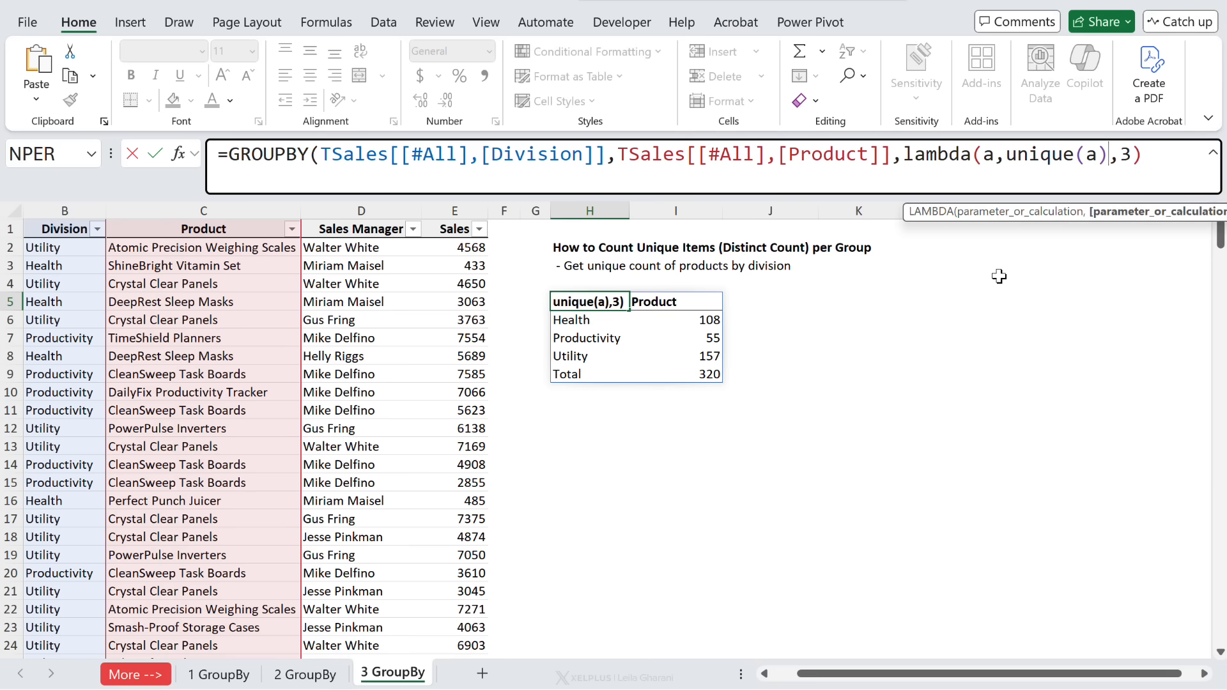
Wrap UNIQUE(a) in COUNTA inside the LAMBDA of H5's GROUPBY formula, close the brackets and commit the formula.
{"action": "left_click_drag", "start_coordinate": [1000, 152], "coordinate": [1111, 153]}
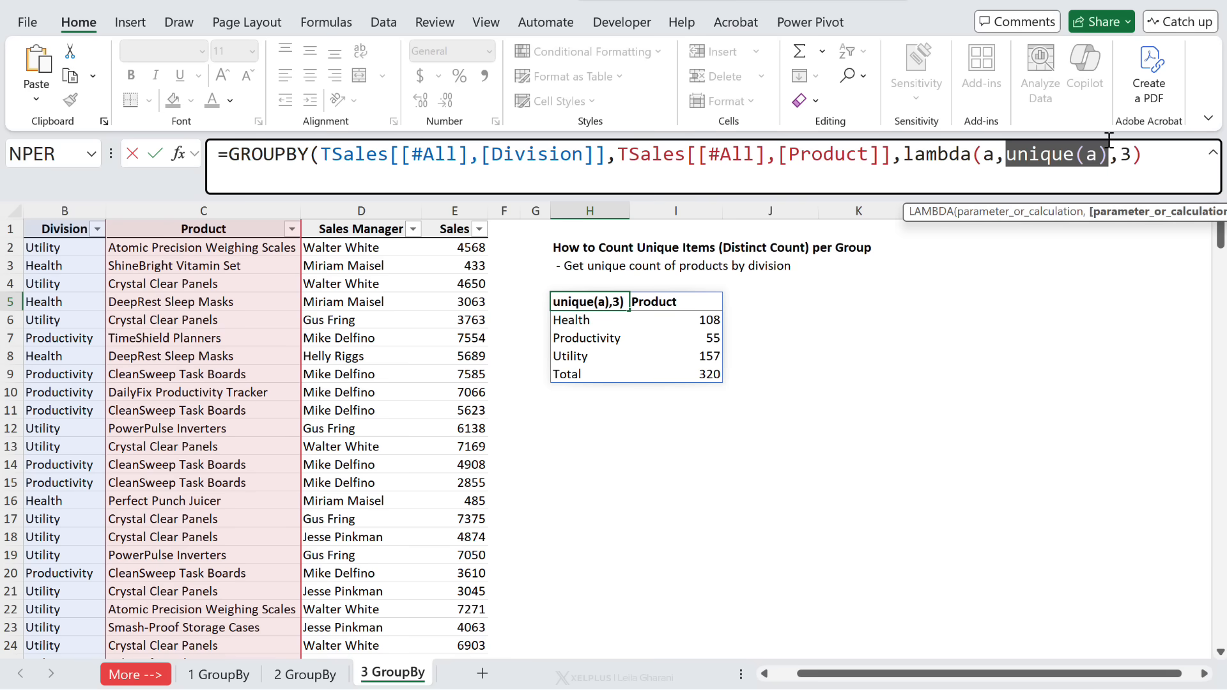
{"action": "left_click", "coordinate": [1003, 157]}
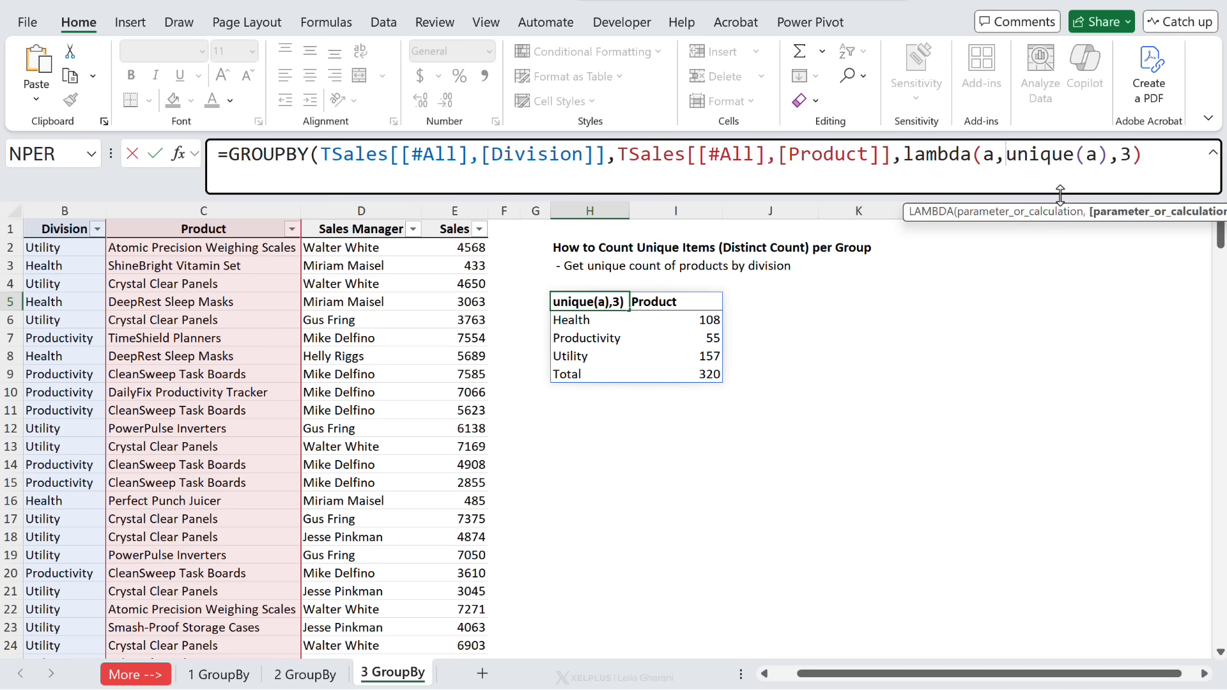
{"action": "type", "text": "counta"}
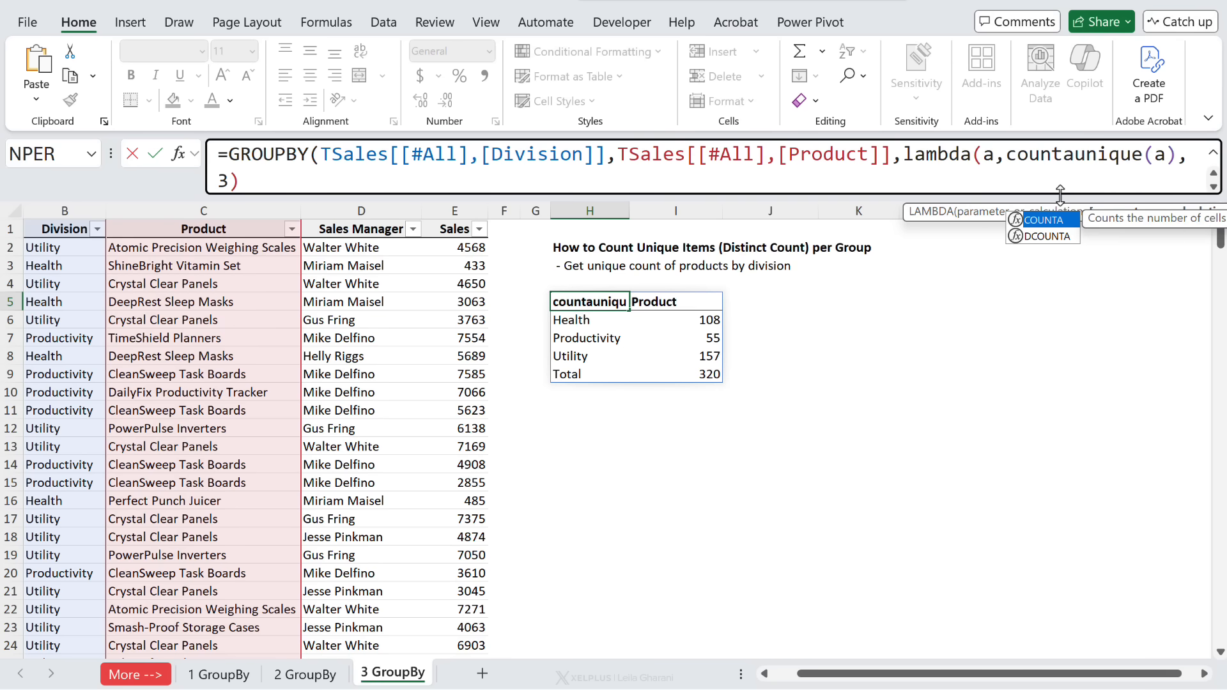
{"action": "type", "text": "(unique(a"}
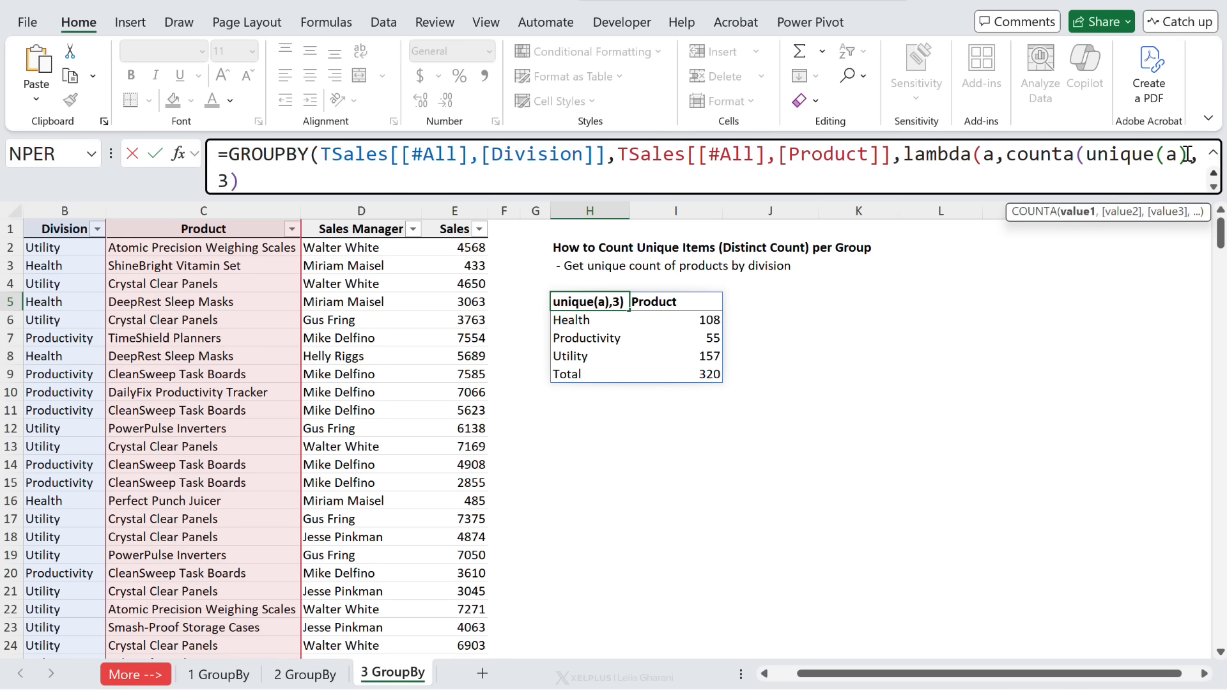
{"action": "type", "text": ")"}
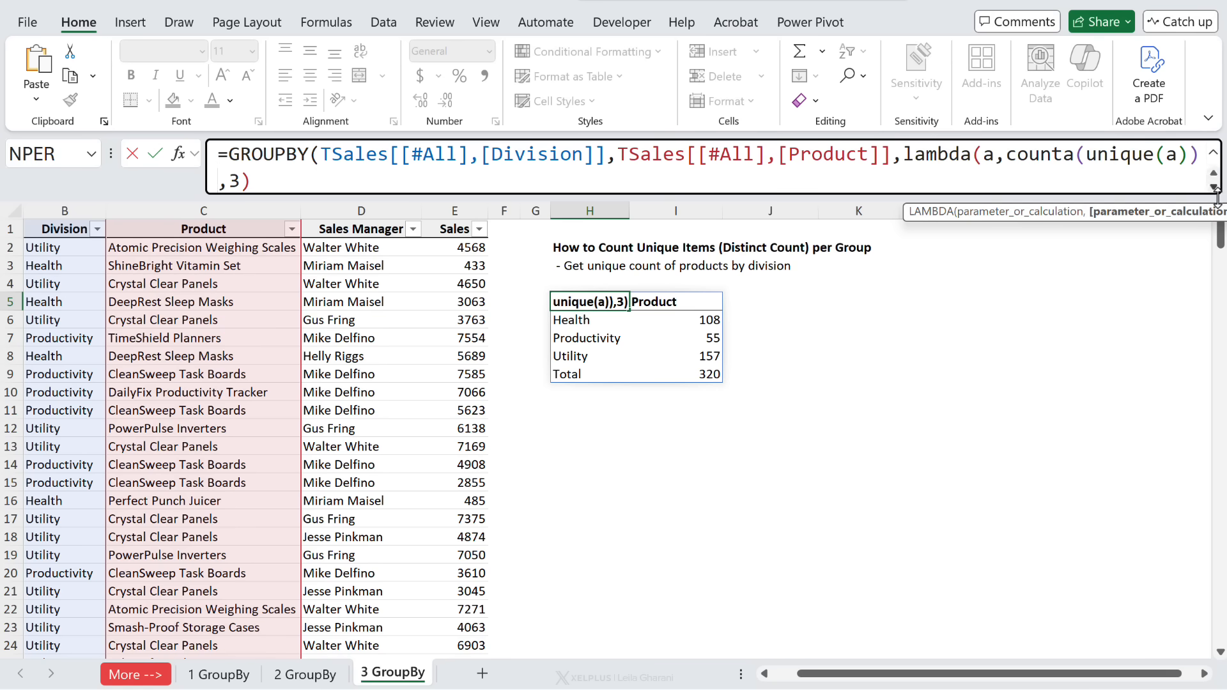
{"action": "type", "text": ","}
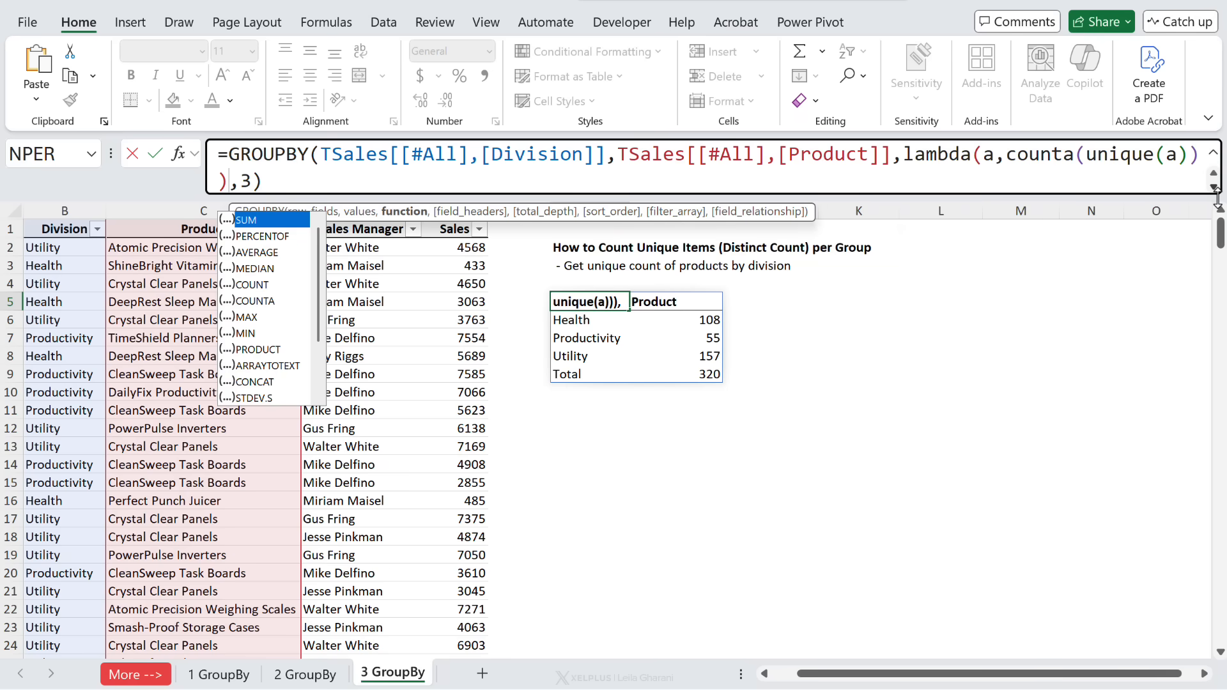
{"action": "key", "text": "Return"}
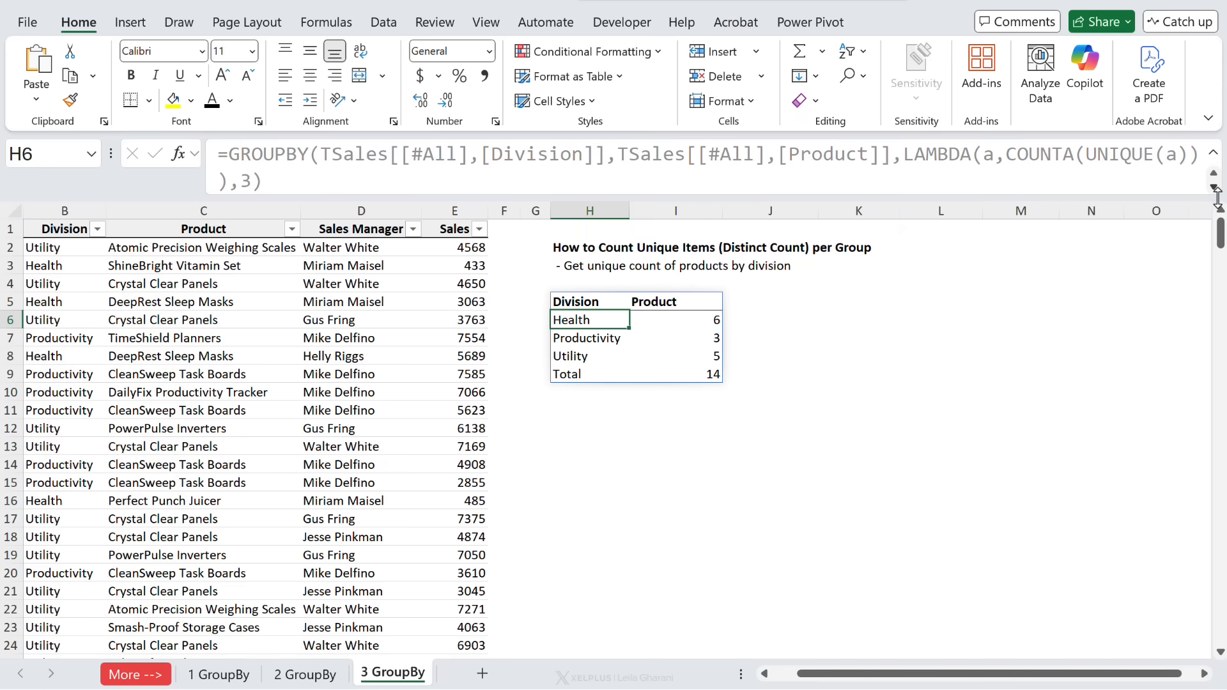
{"action": "left_click", "coordinate": [696, 323]}
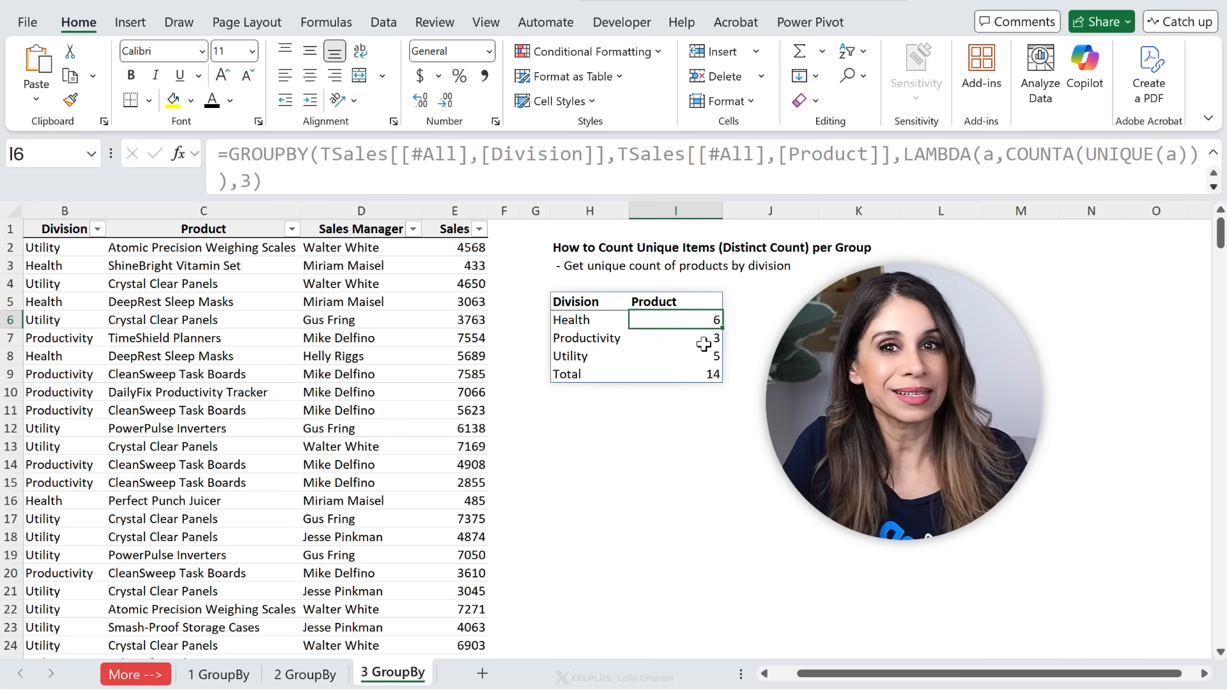
{"action": "left_click", "coordinate": [616, 339]}
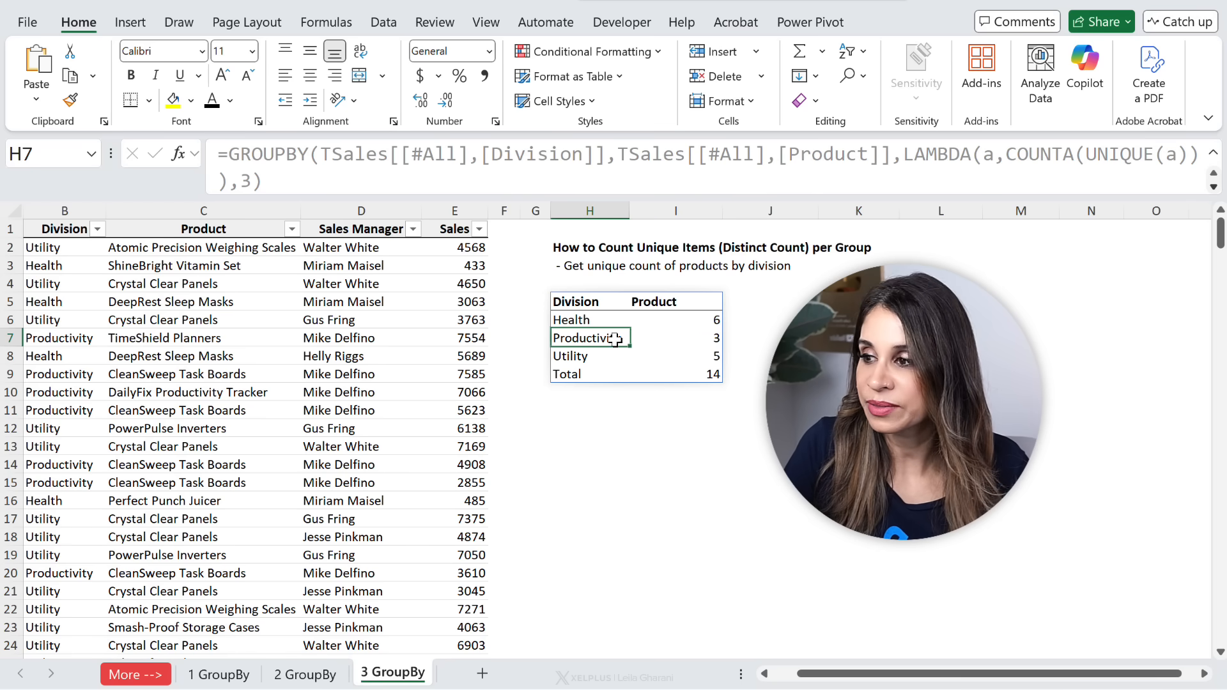
{"action": "left_click", "coordinate": [696, 331]}
{"action": "left_click", "coordinate": [563, 370]}
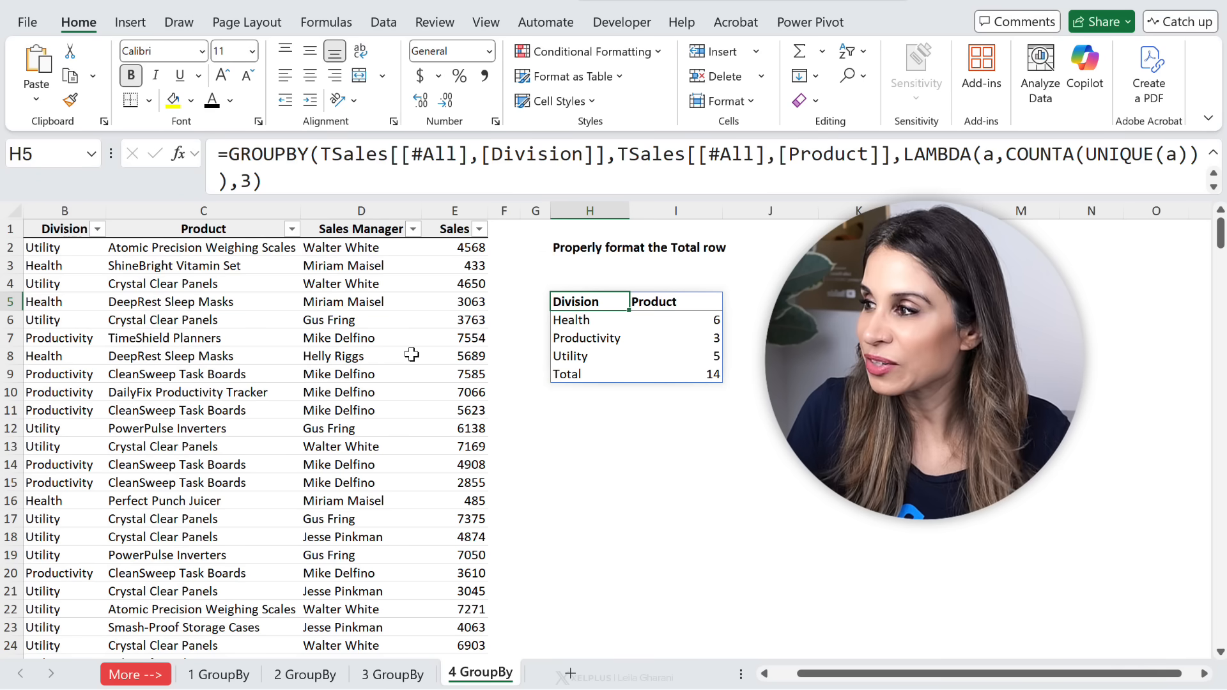
Add a total_depth argument of -1 - Grand totals at top to H5's GROUPBY formula.
{"action": "left_click", "coordinate": [256, 185]}
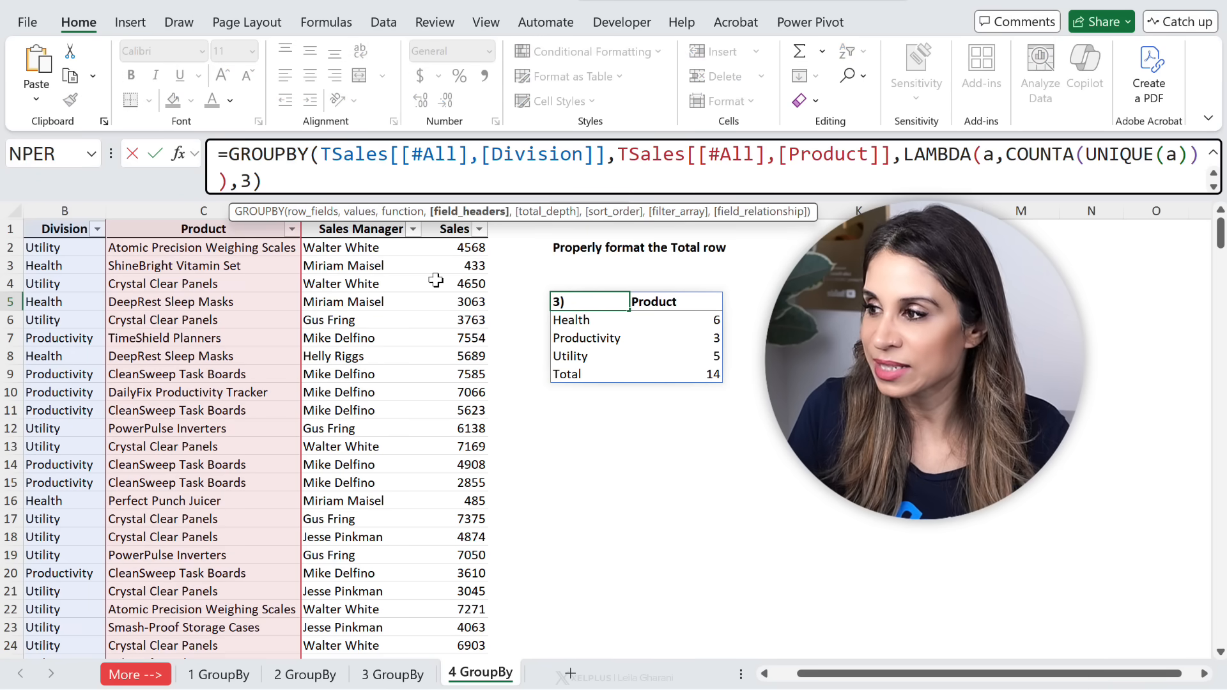
{"action": "type", "text": ","}
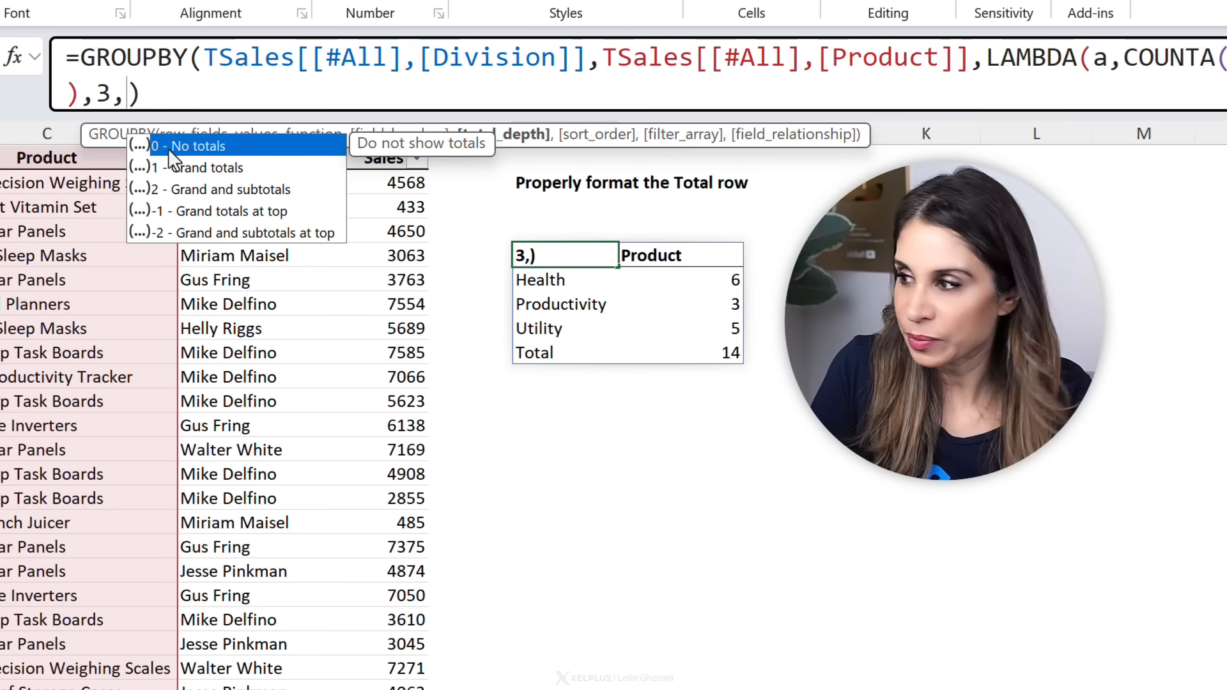
{"action": "left_click", "coordinate": [190, 213]}
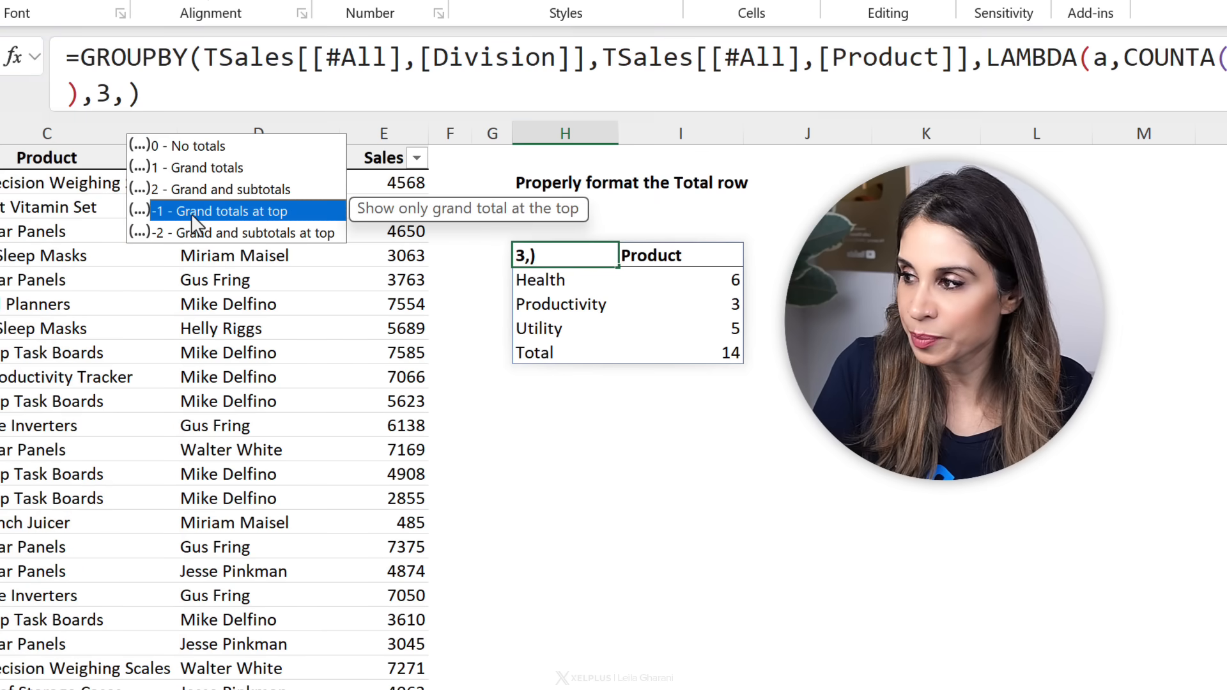
{"action": "double_click", "coordinate": [198, 211]}
{"action": "key", "text": "Return"}
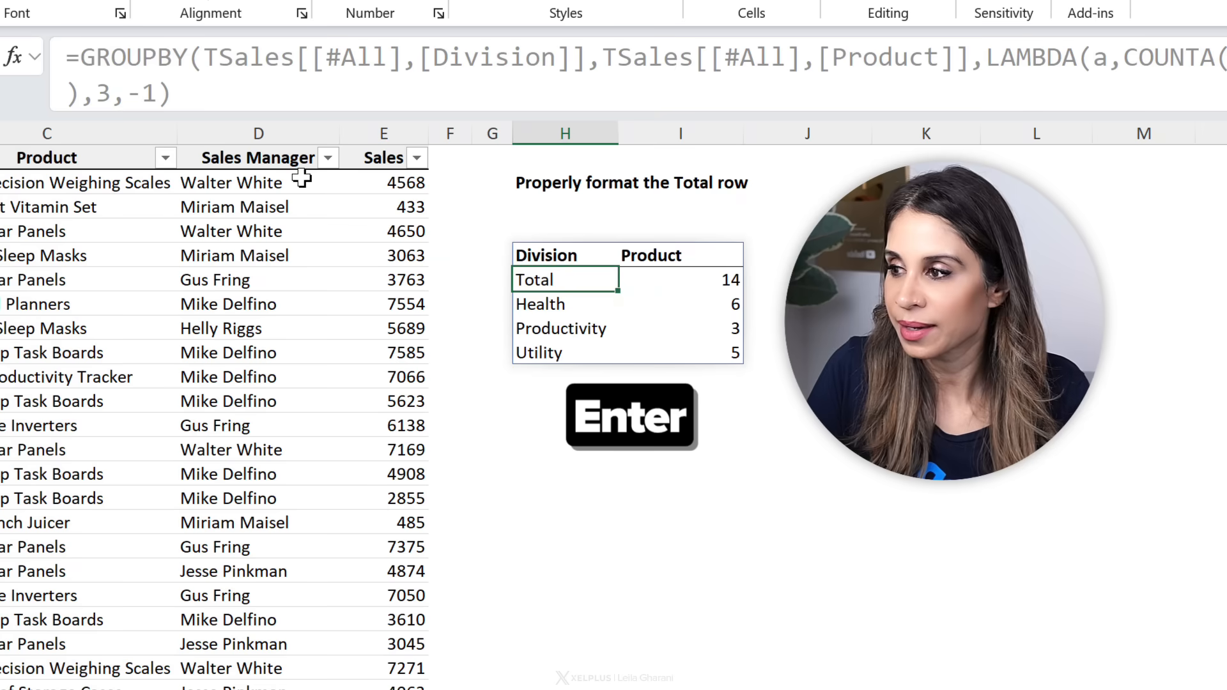
Make the Total row cells H6:I6 bold, and undo both the bold formatting and the total_depth change.
{"action": "left_click_drag", "start_coordinate": [578, 281], "coordinate": [652, 280]}
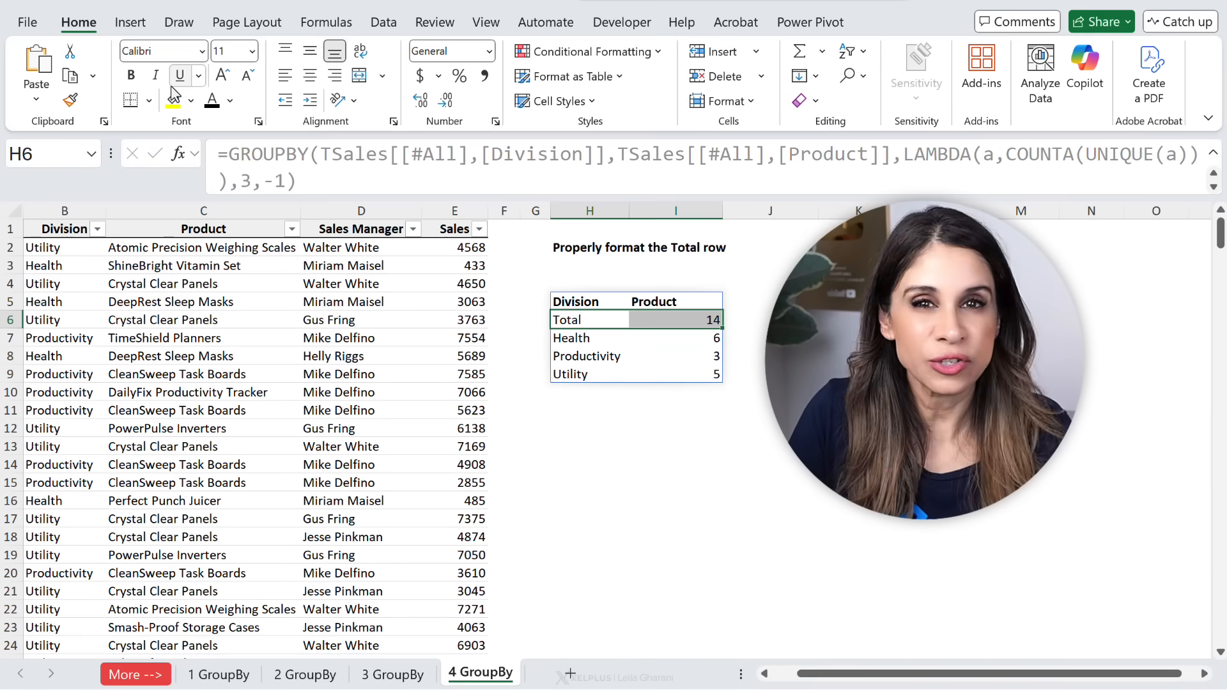
{"action": "left_click", "coordinate": [131, 75]}
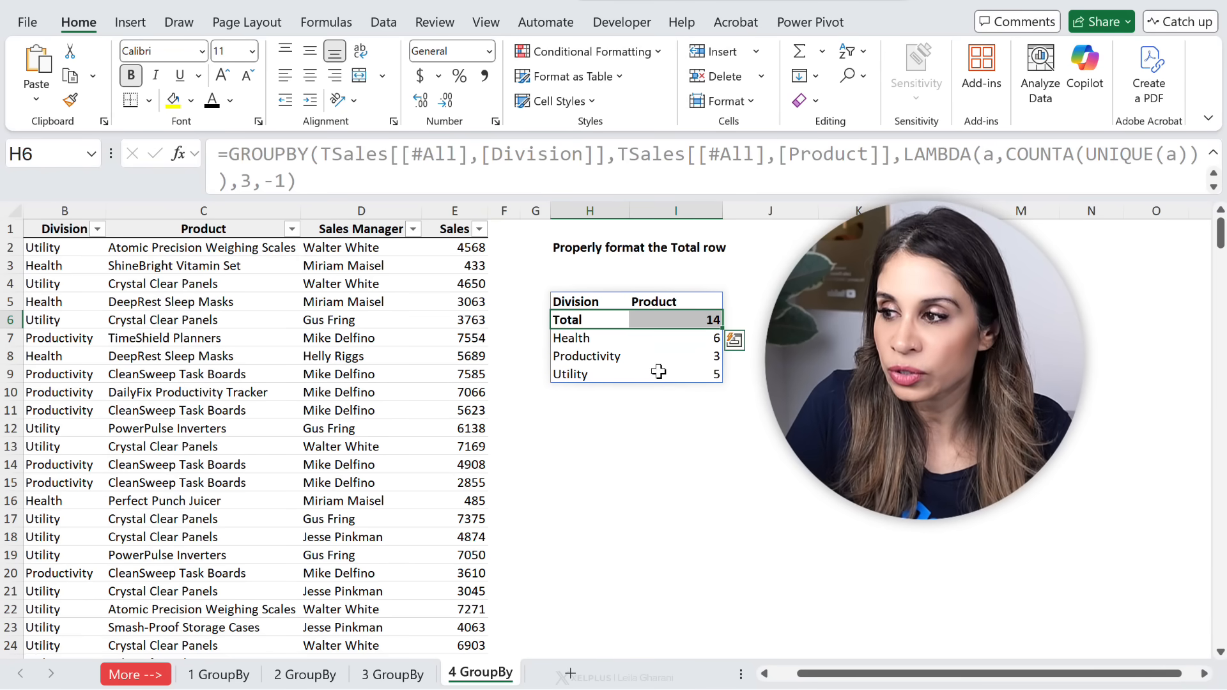
{"action": "left_click", "coordinate": [589, 343]}
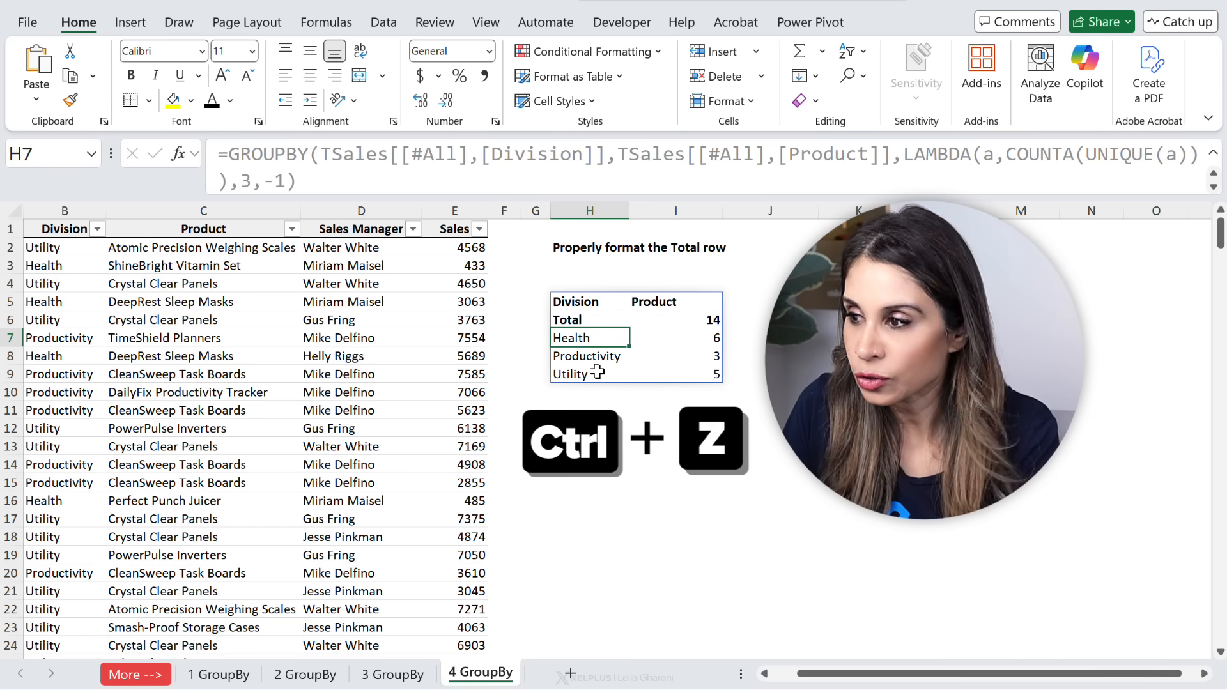
{"action": "key", "text": "ctrl+z"}
{"action": "key", "text": "ctrl+z"}
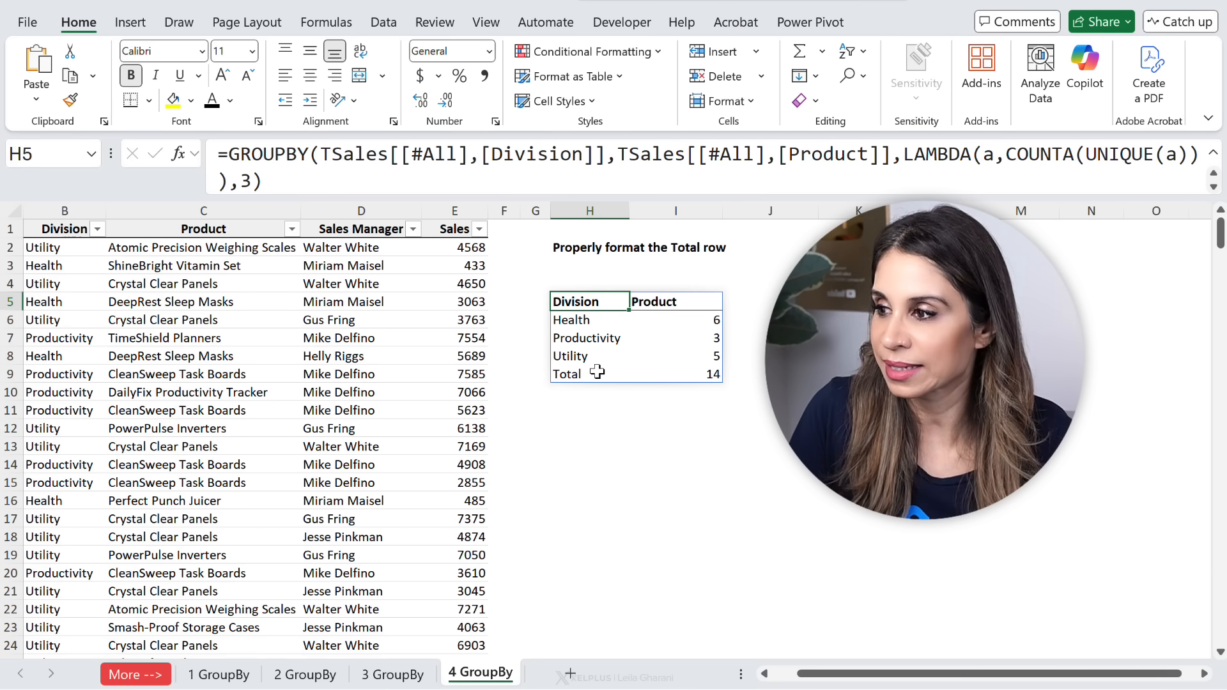
Create a formula-based conditional formatting rule for H5:I16 with the condition =$H5="Total".
{"action": "left_click_drag", "start_coordinate": [601, 302], "coordinate": [686, 501]}
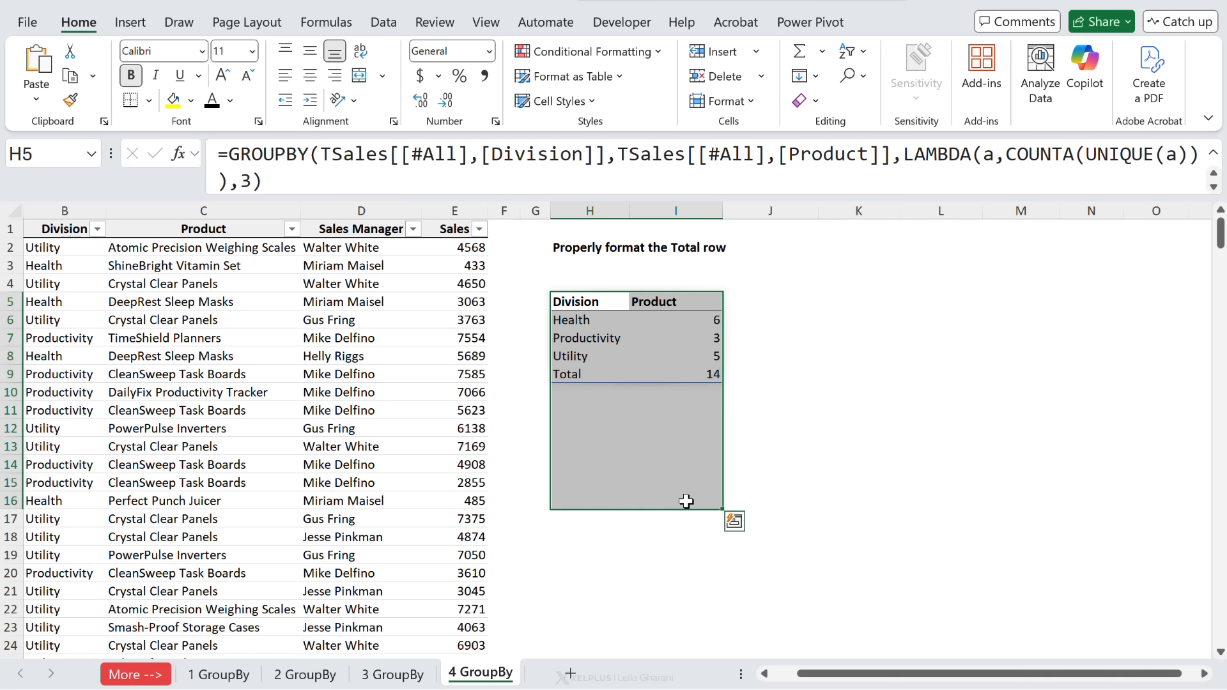
{"action": "left_click", "coordinate": [615, 51]}
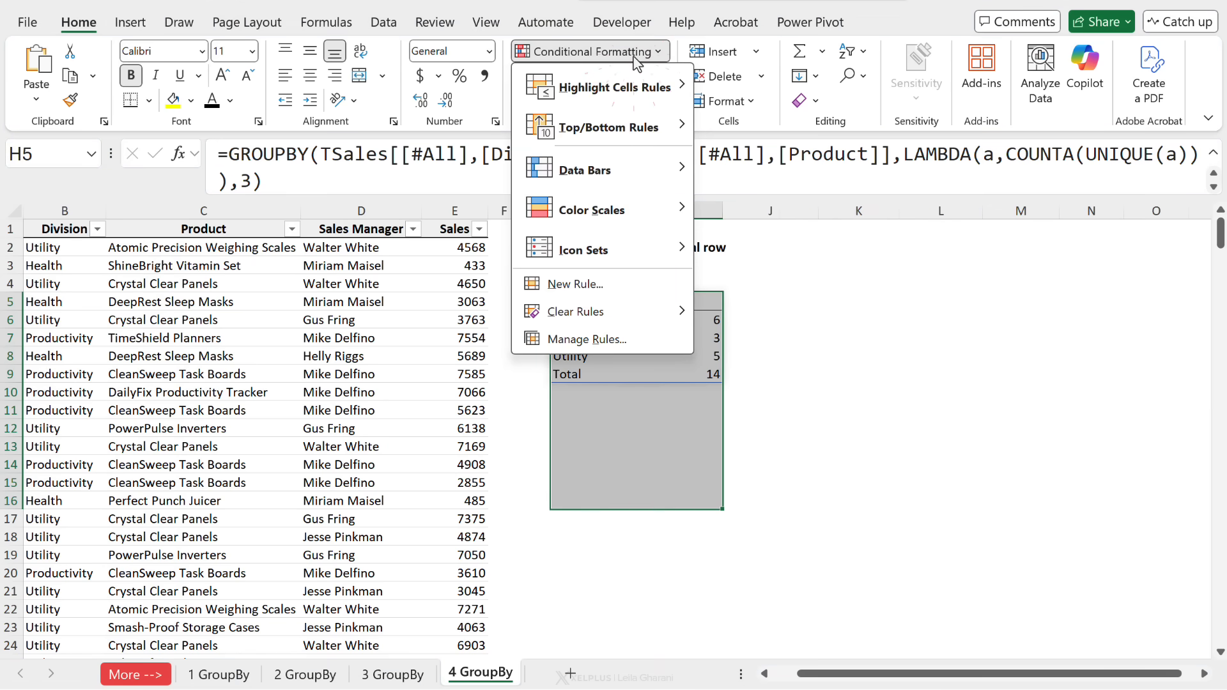
{"action": "left_click", "coordinate": [592, 284]}
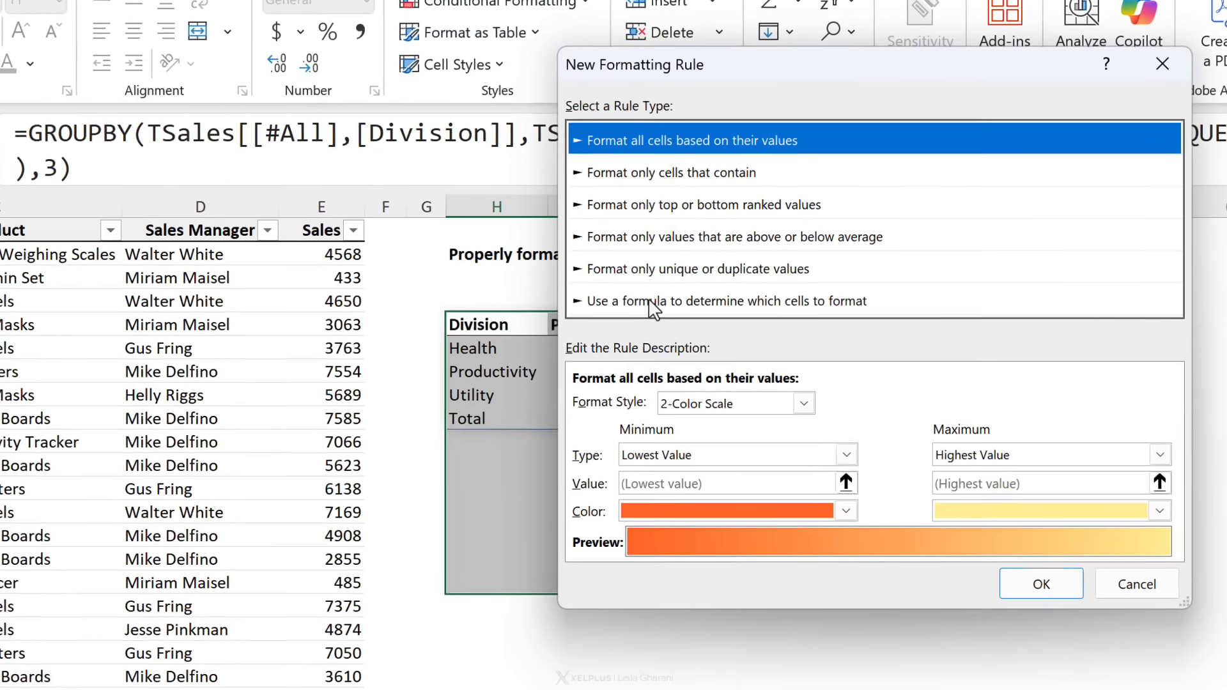
{"action": "left_click", "coordinate": [707, 282]}
{"action": "left_click", "coordinate": [612, 410]}
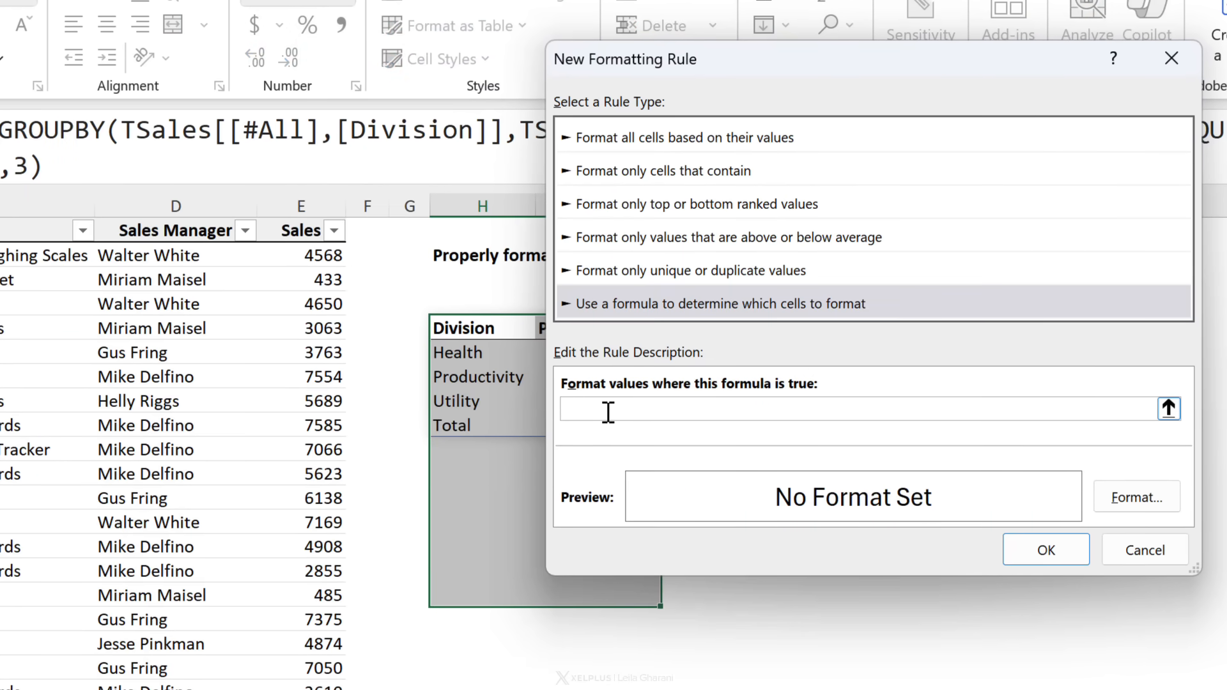
{"action": "left_click", "coordinate": [485, 328]}
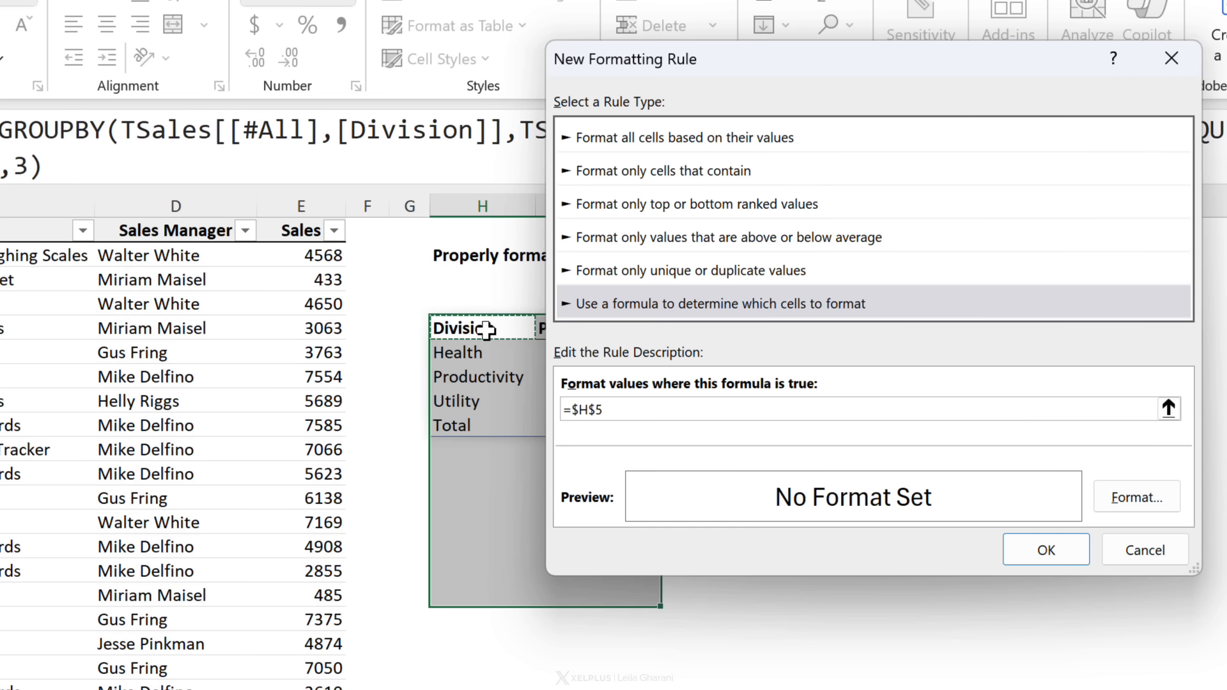
{"action": "left_click", "coordinate": [596, 410]}
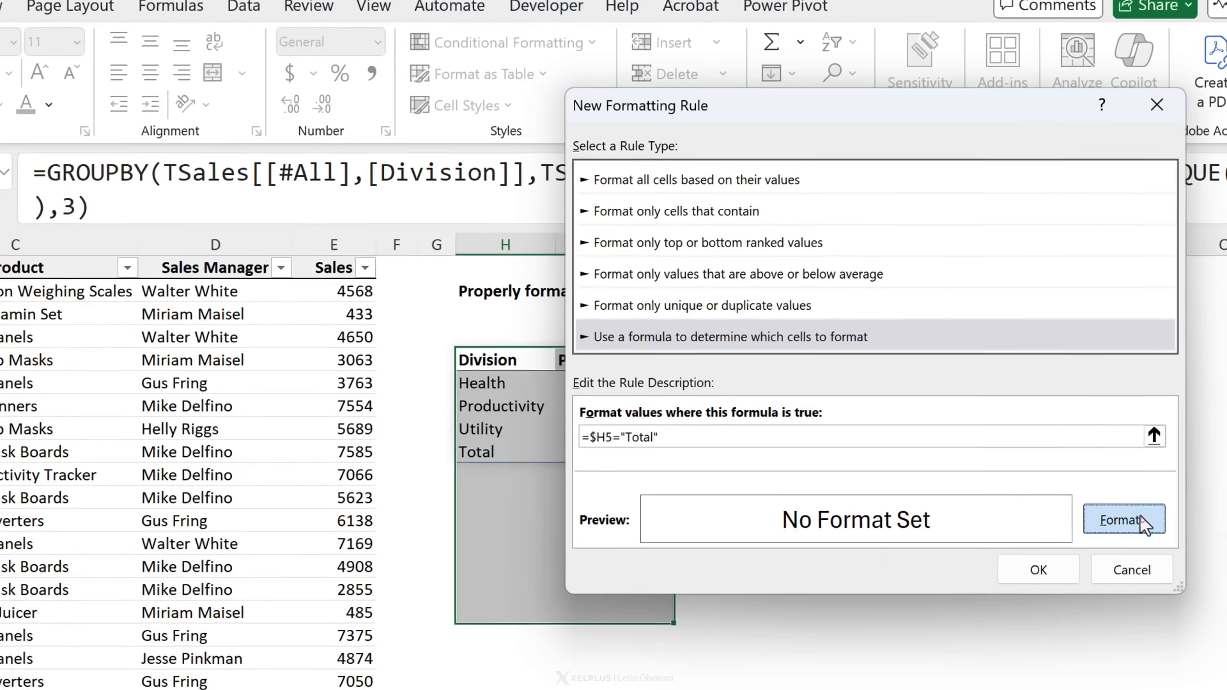
Set the rule's format to bold font with a top border, and apply the rule to the summary range.
{"action": "left_click", "coordinate": [1147, 498]}
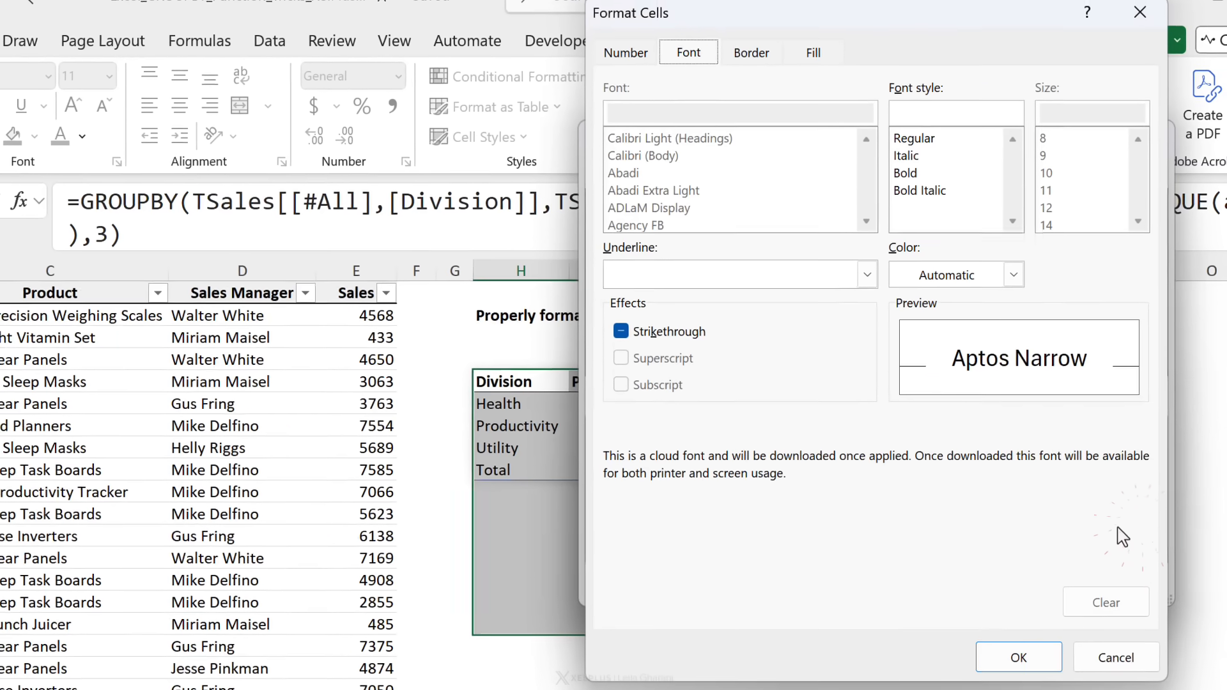
{"action": "left_click", "coordinate": [925, 182]}
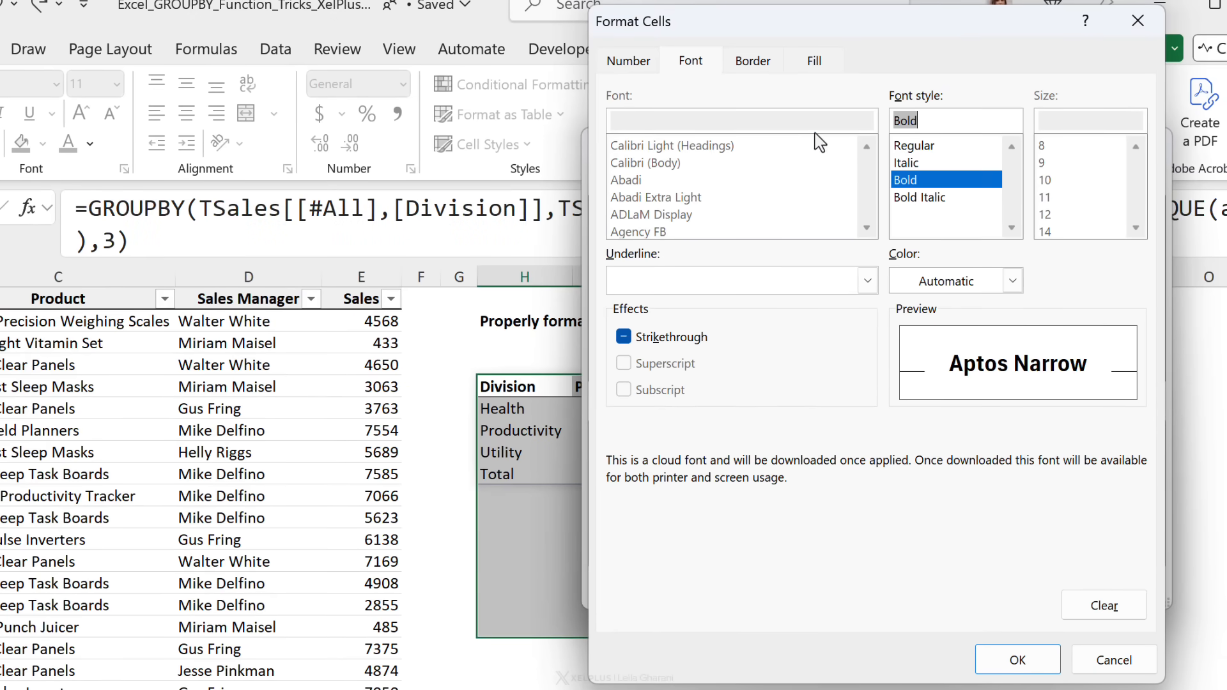
{"action": "left_click", "coordinate": [770, 64]}
{"action": "left_click", "coordinate": [871, 237]}
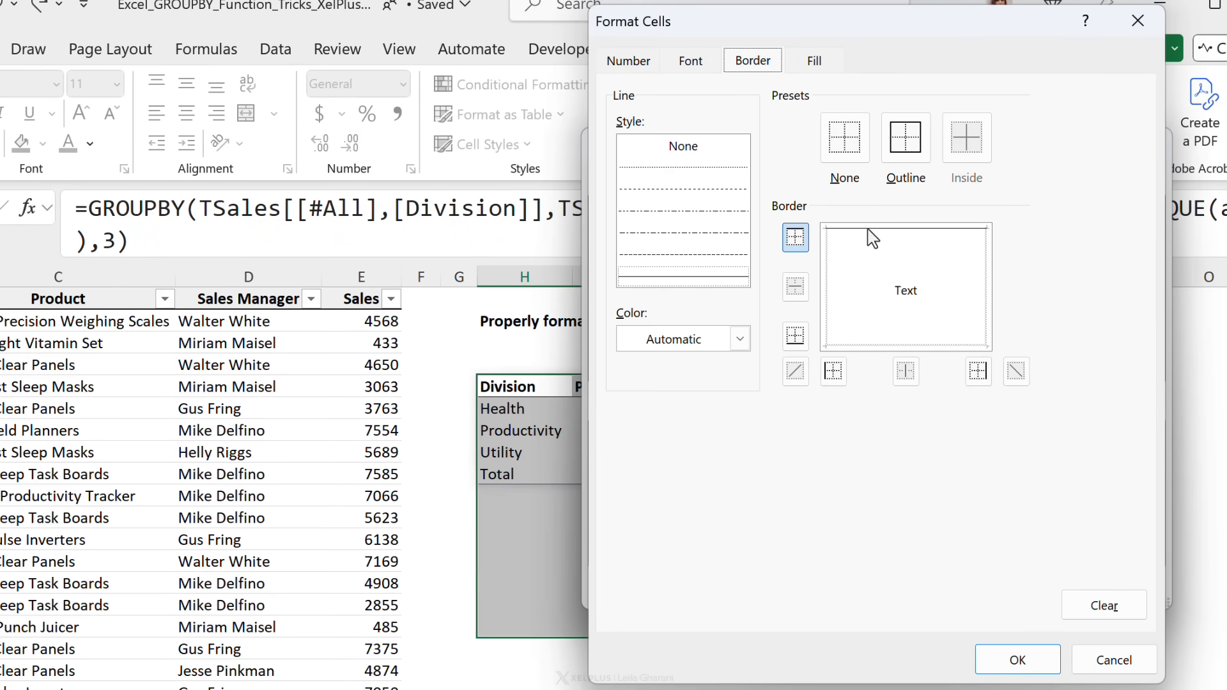
{"action": "left_click", "coordinate": [1016, 662]}
{"action": "left_click", "coordinate": [1030, 587]}
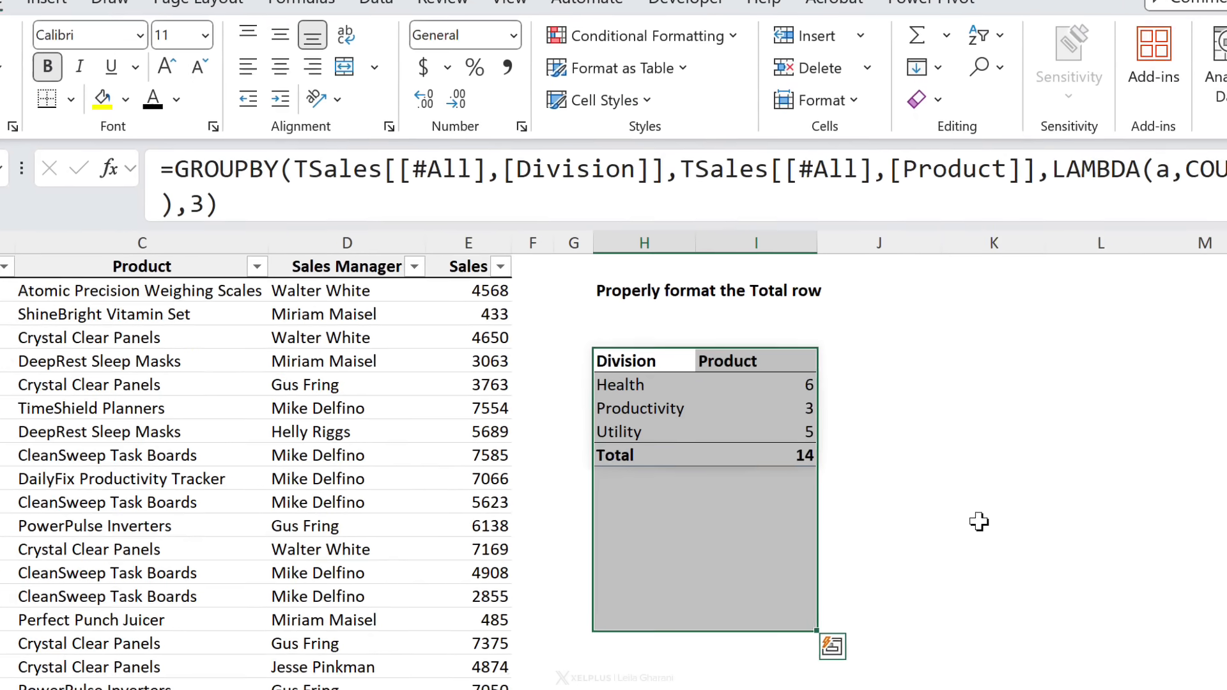
{"action": "left_click", "coordinate": [836, 538]}
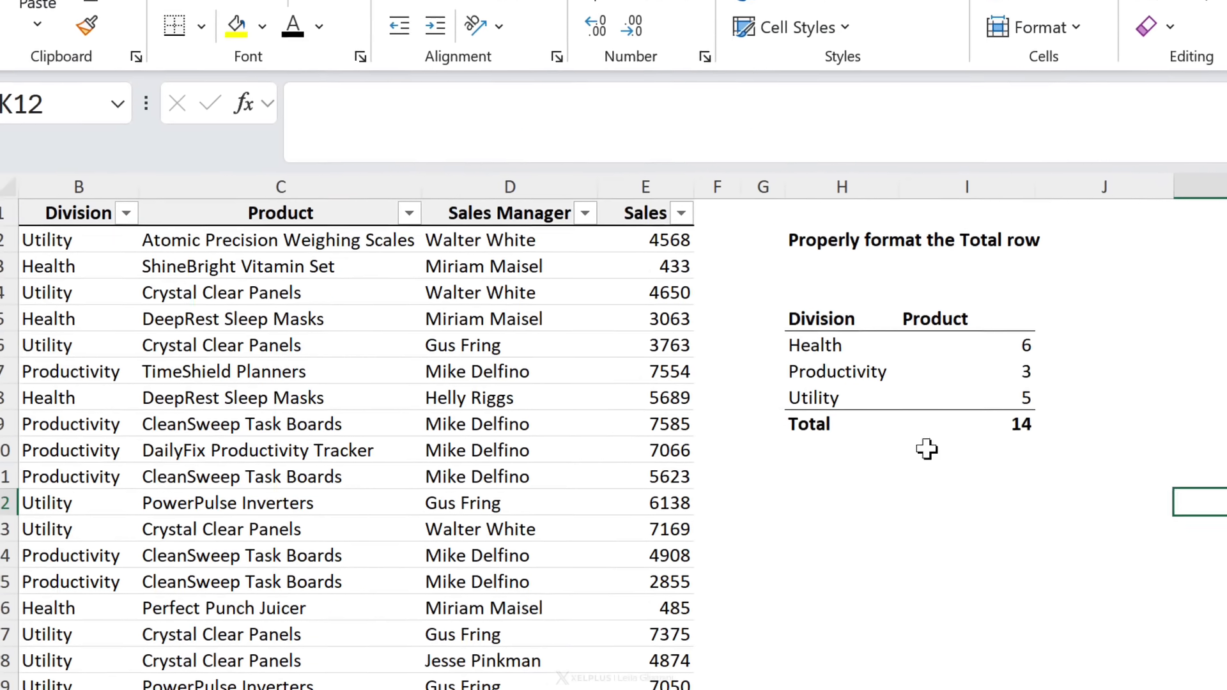
Replace the division in cell B4 of the sales table with New.
{"action": "left_click", "coordinate": [68, 316]}
{"action": "type", "text": "New"}
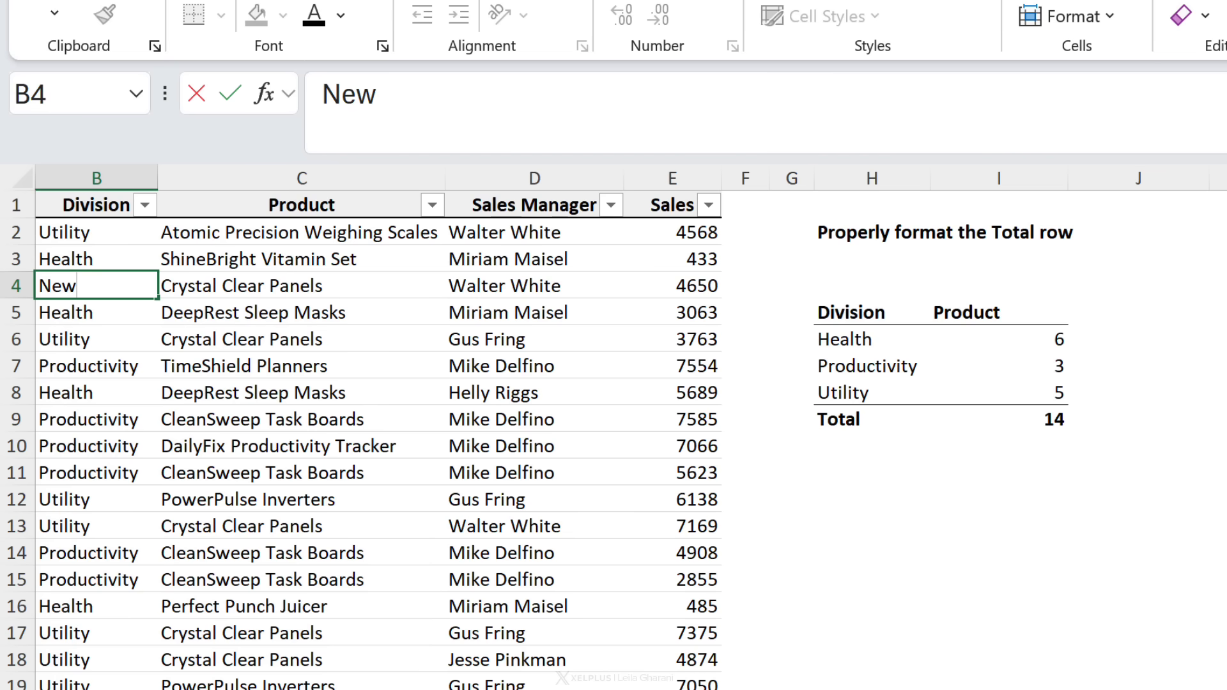
{"action": "key", "text": "Return"}
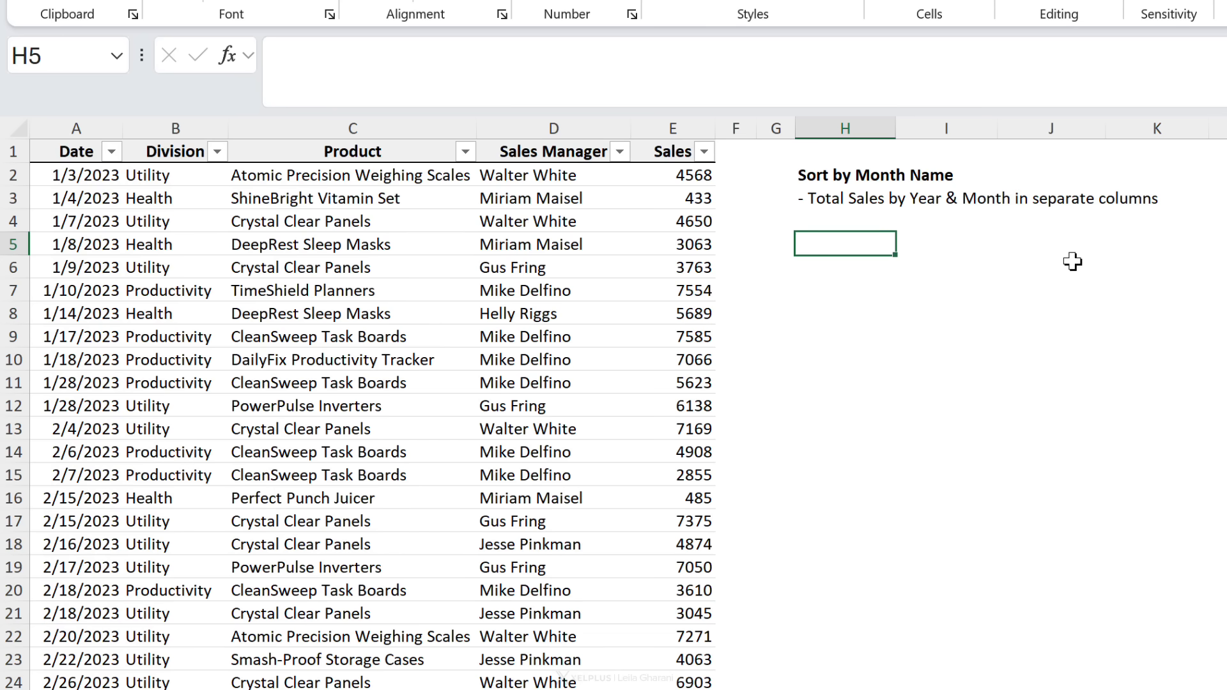
Start a GROUPBY formula in H5 whose row fields are an HSTACK beginning with YEAR(TSales[Date]).
{"action": "type", "text": "=group"}
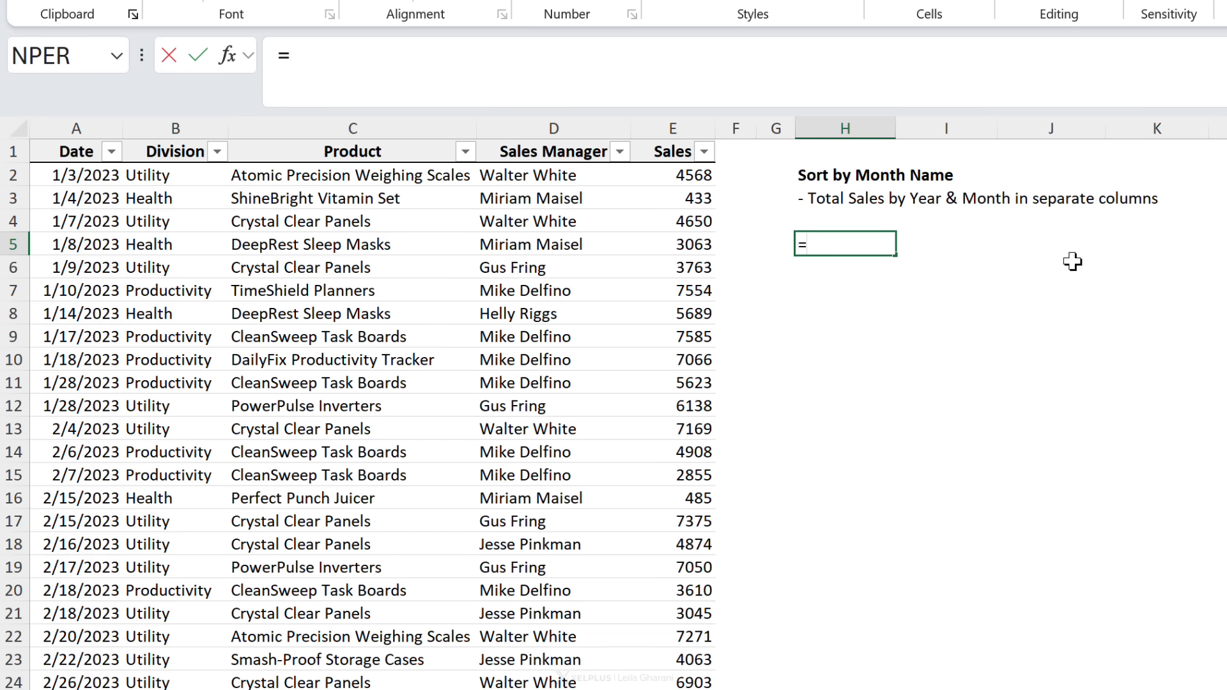
{"action": "key", "text": "Tab"}
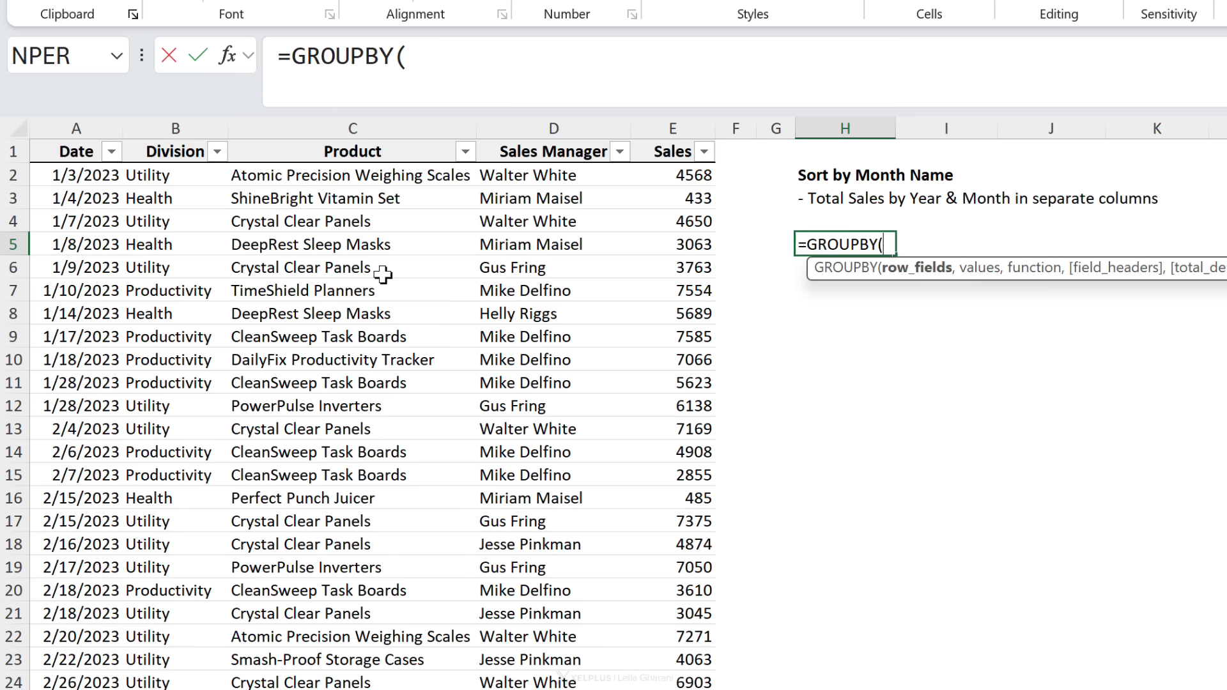
{"action": "type", "text": "hstack"}
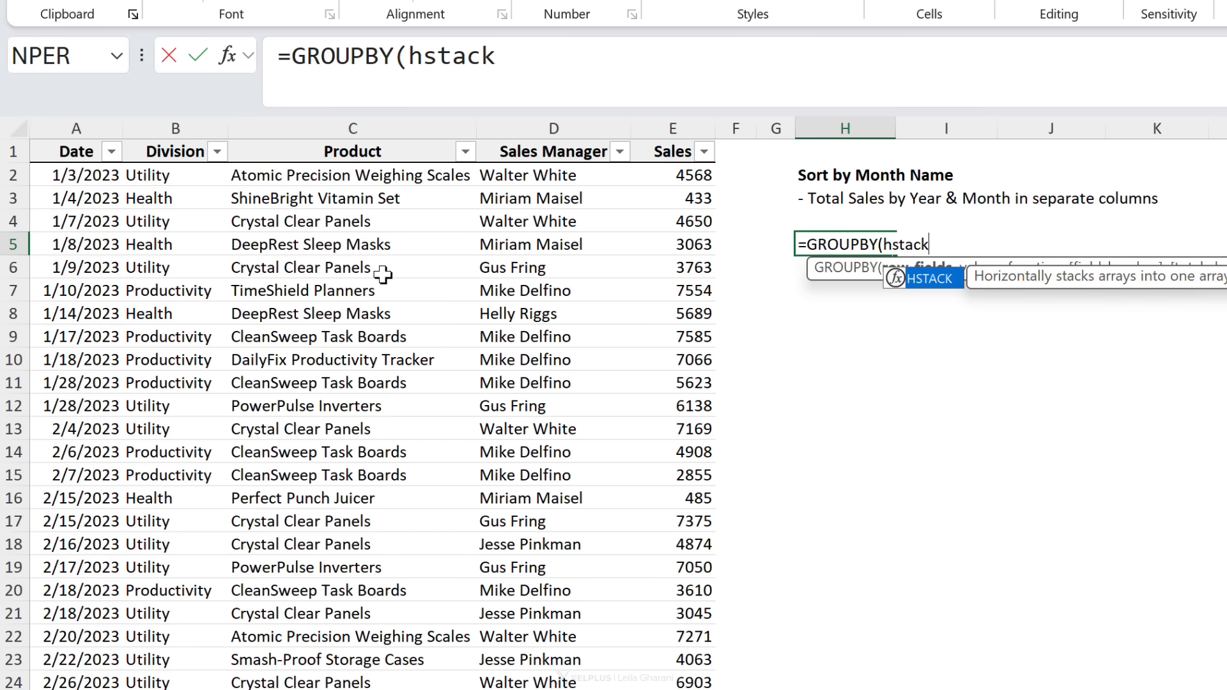
{"action": "type", "text": "("}
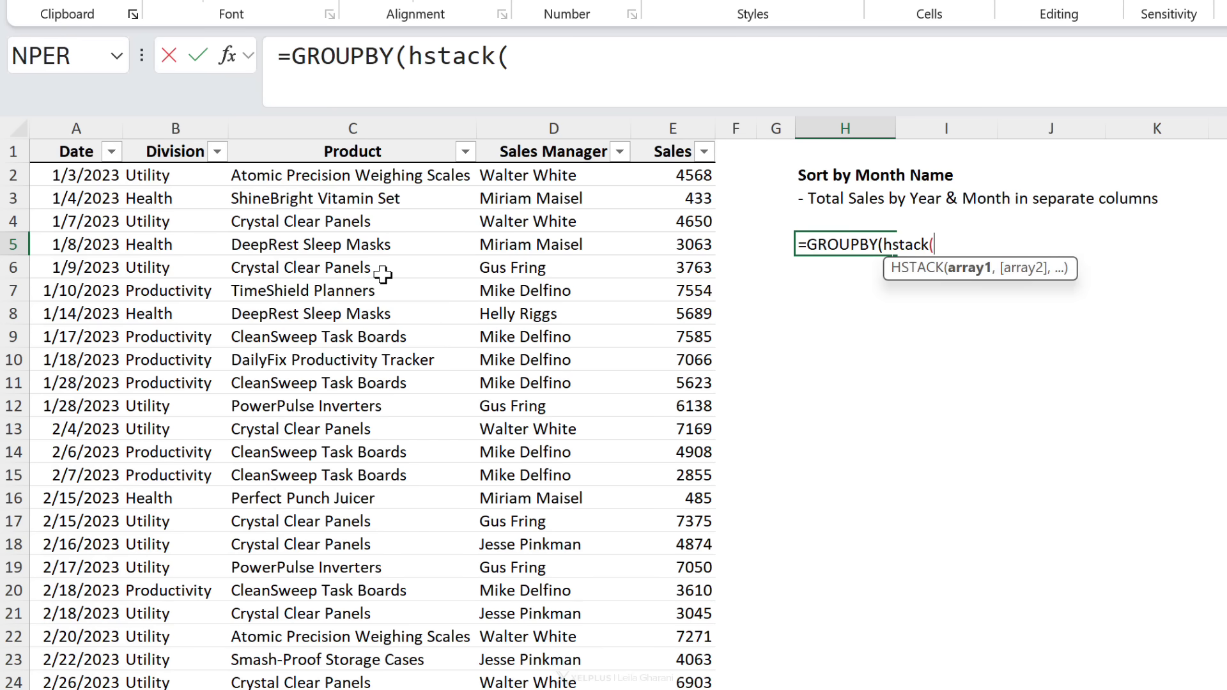
{"action": "type", "text": "year"}
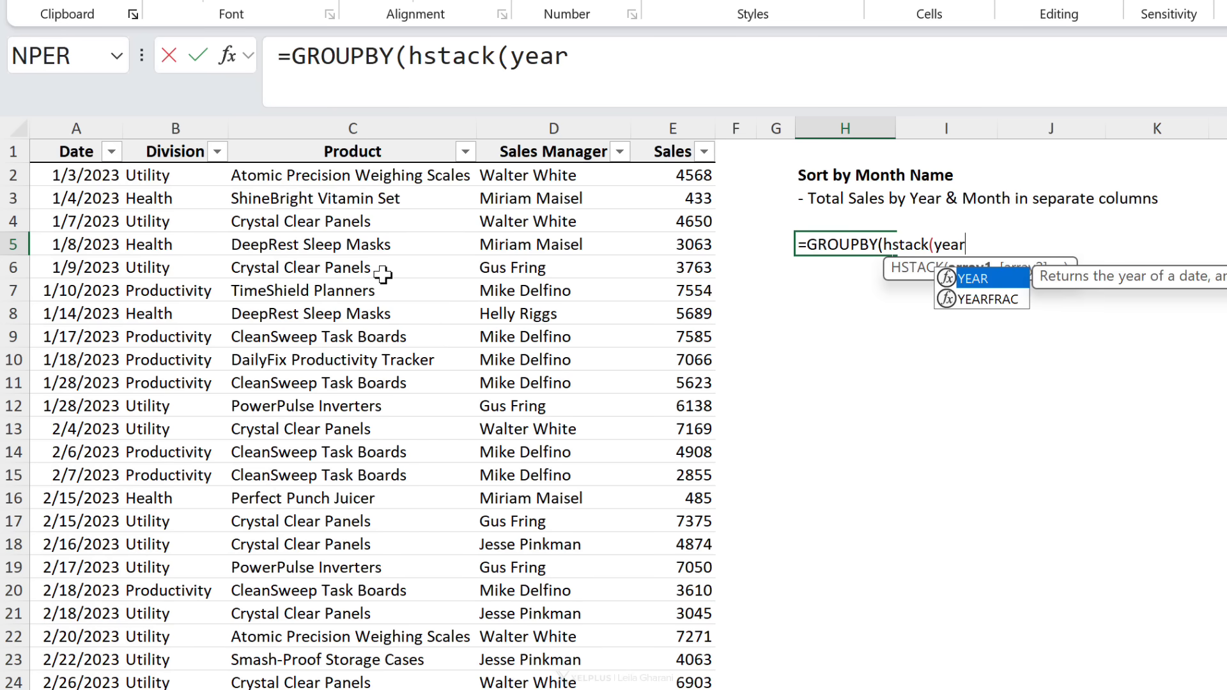
{"action": "type", "text": "("}
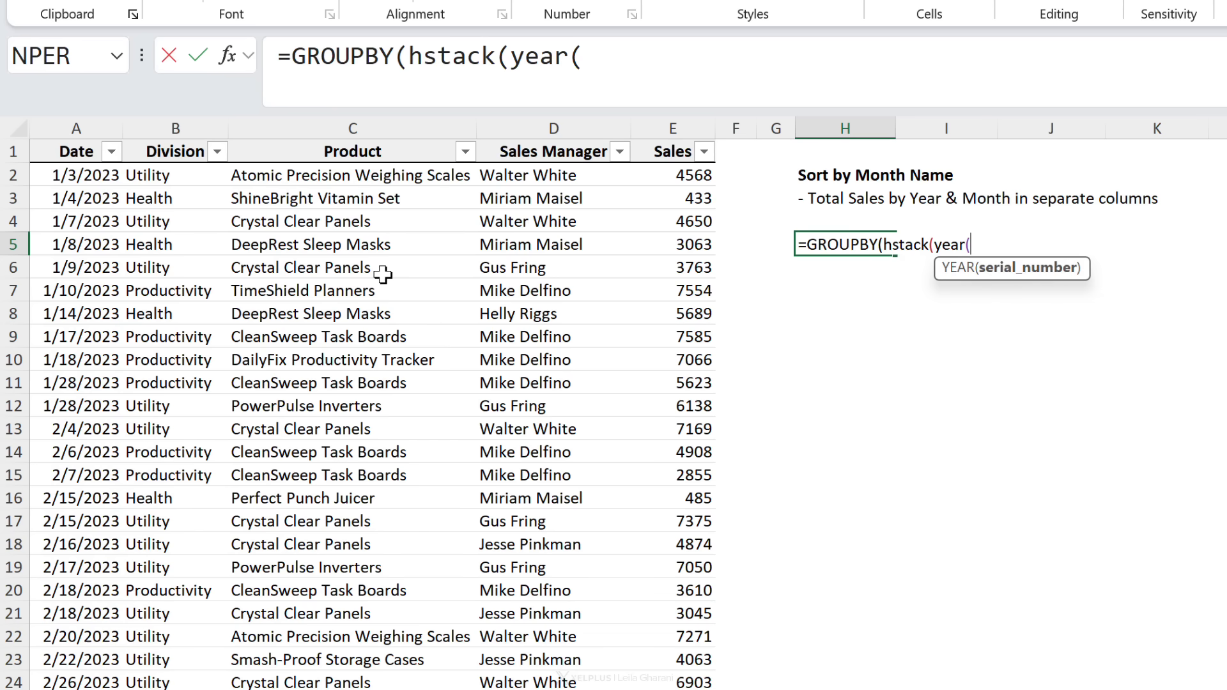
{"action": "left_click", "coordinate": [81, 142]}
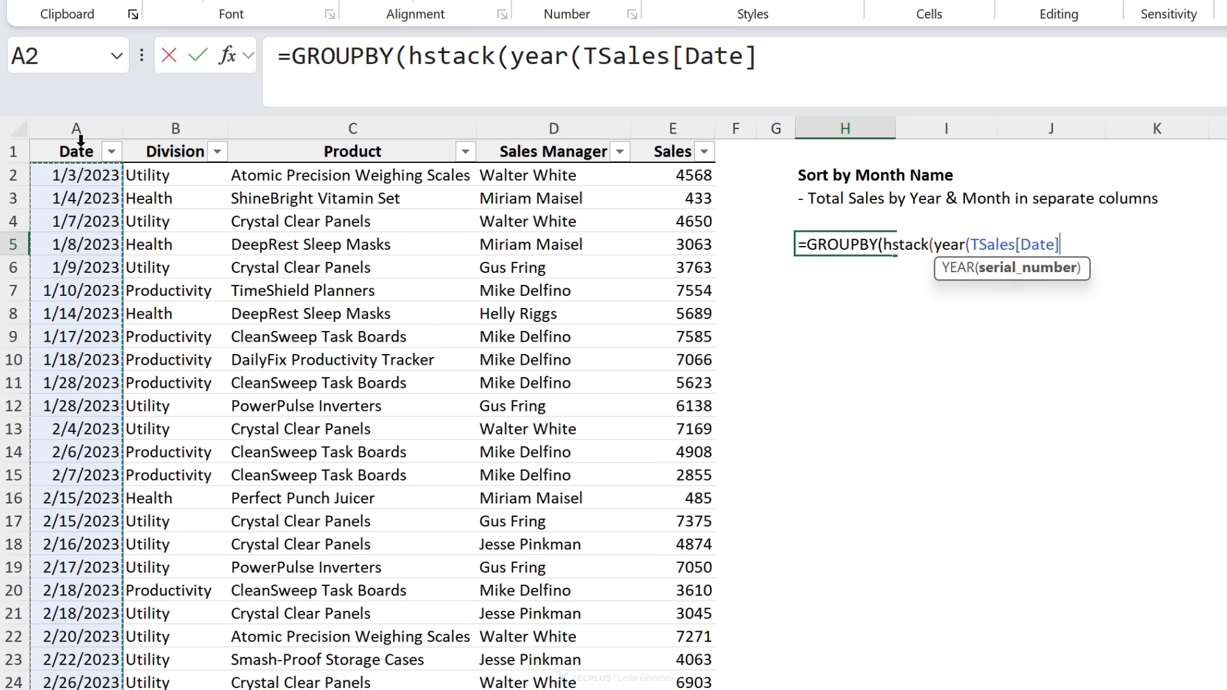
{"action": "type", "text": ")"}
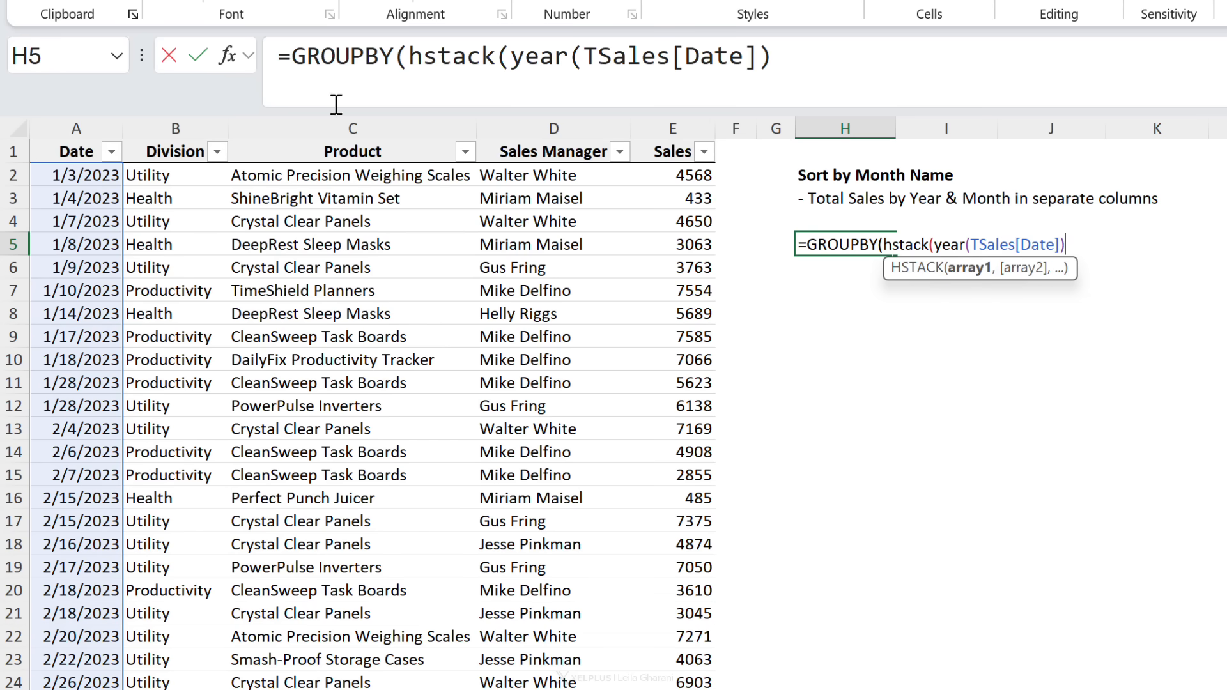
{"action": "left_click", "coordinate": [799, 57]}
{"action": "type", "text": ","}
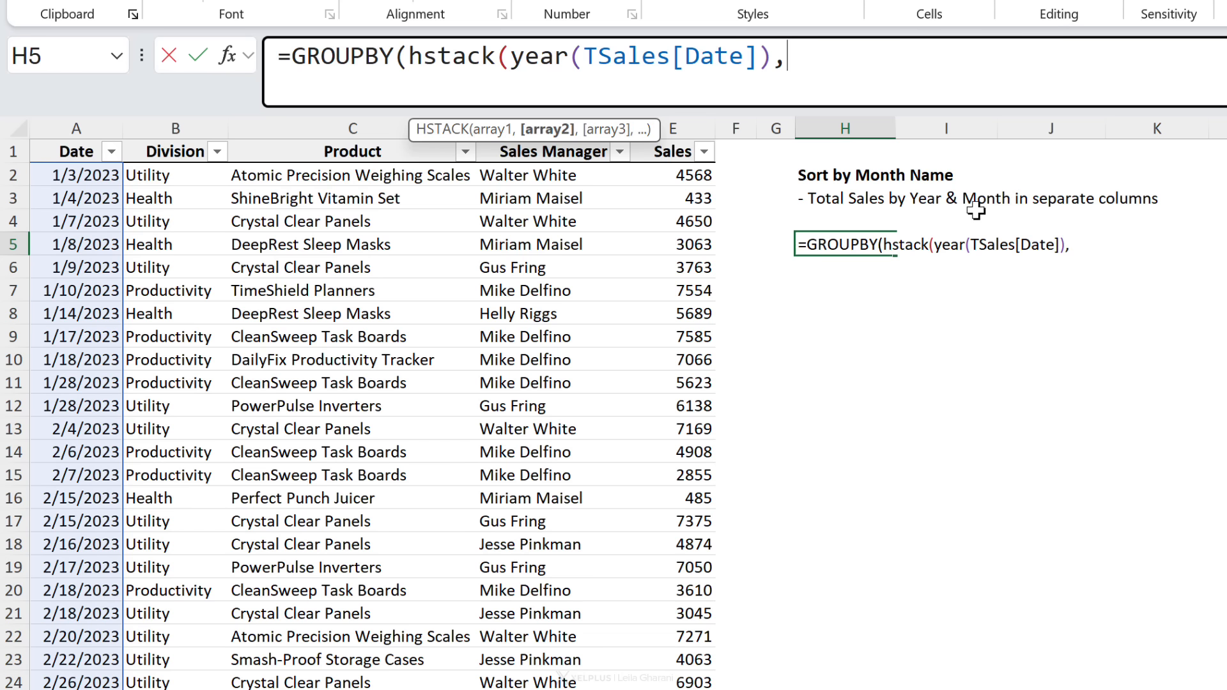
Add TEXT(TSales[Date],"mmmm") as the second HSTACK array and complete the row_fields argument.
{"action": "type", "text": "text("}
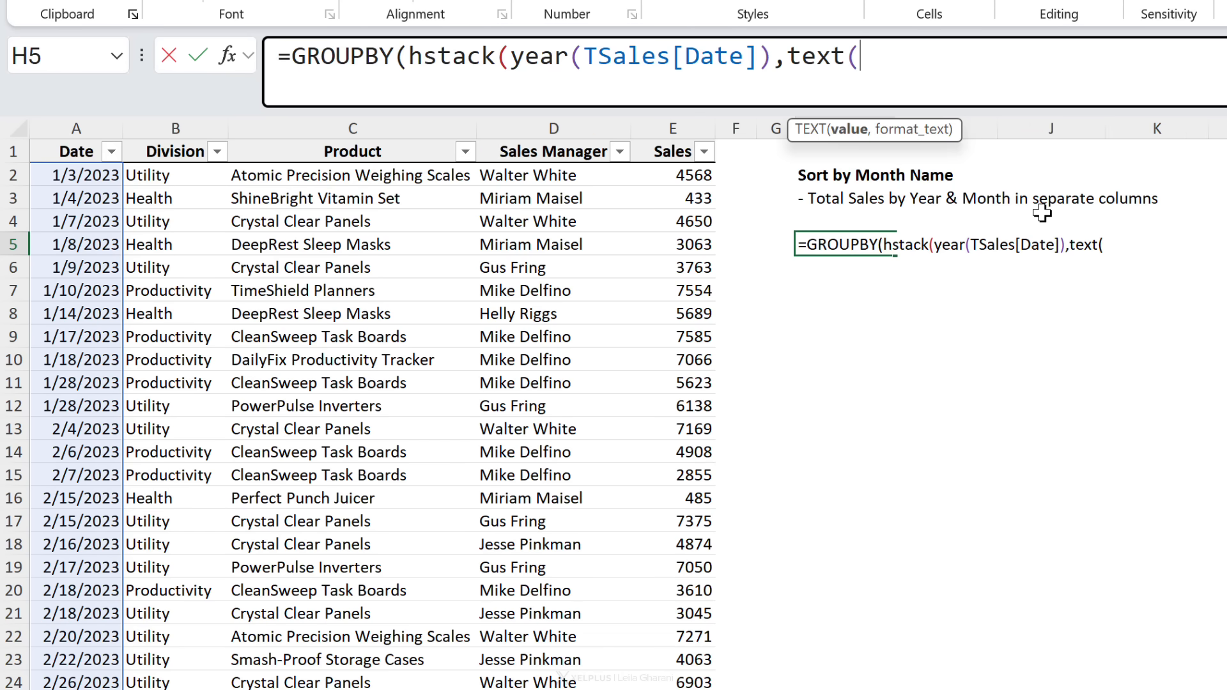
{"action": "left_click", "coordinate": [75, 143]}
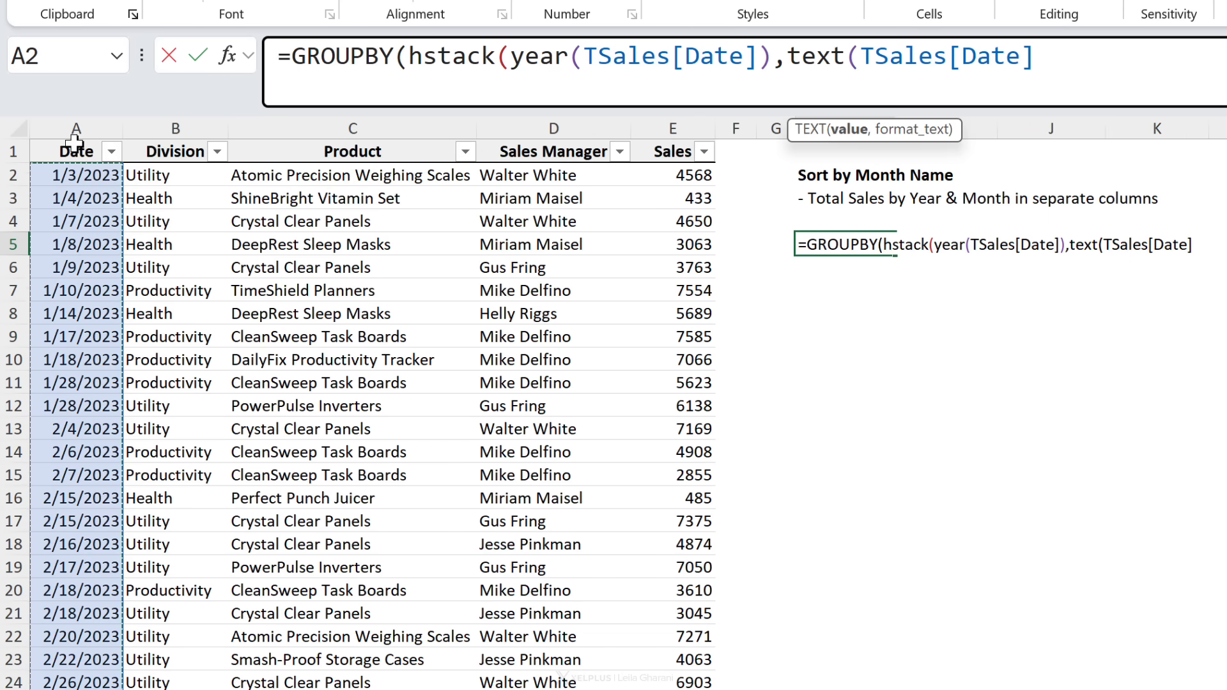
{"action": "type", "text": ","}
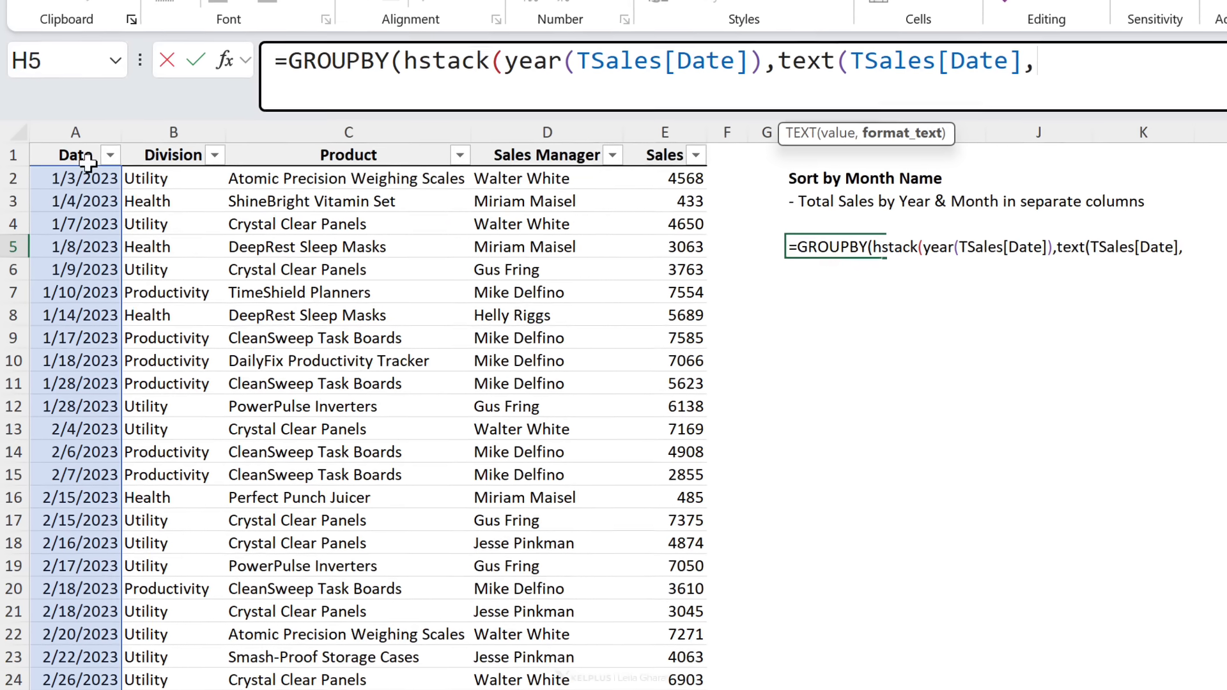
{"action": "type", "text": "\"mmmm"}
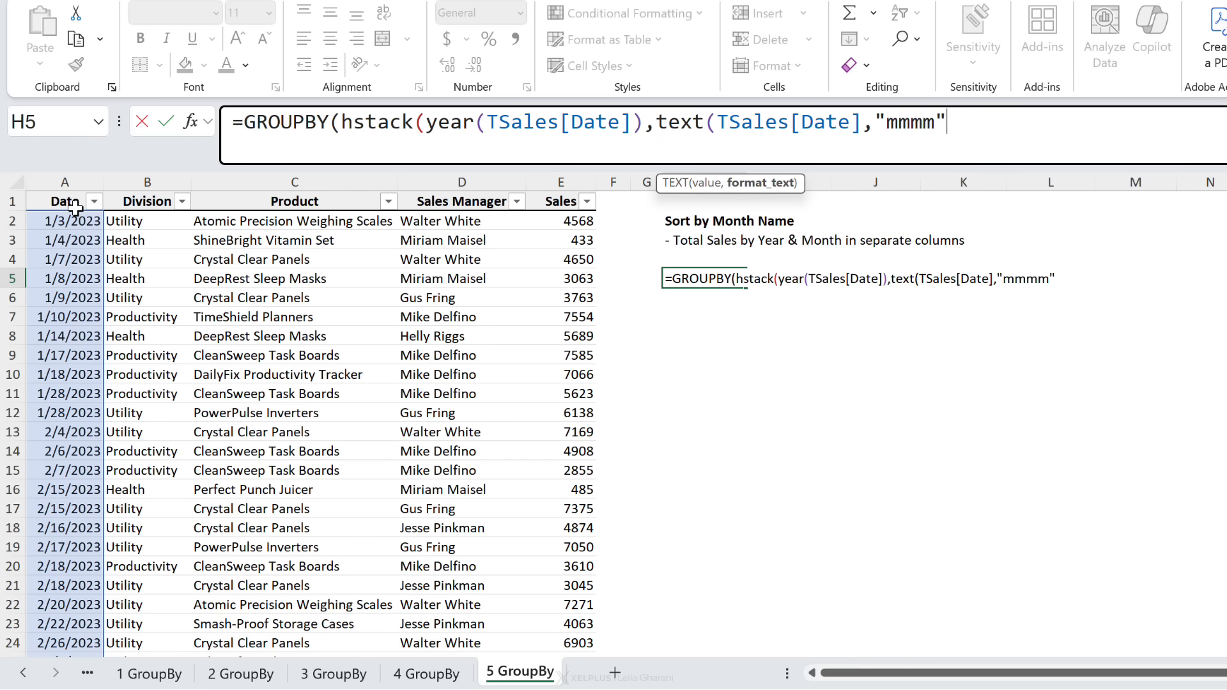
{"action": "type", "text": ")"}
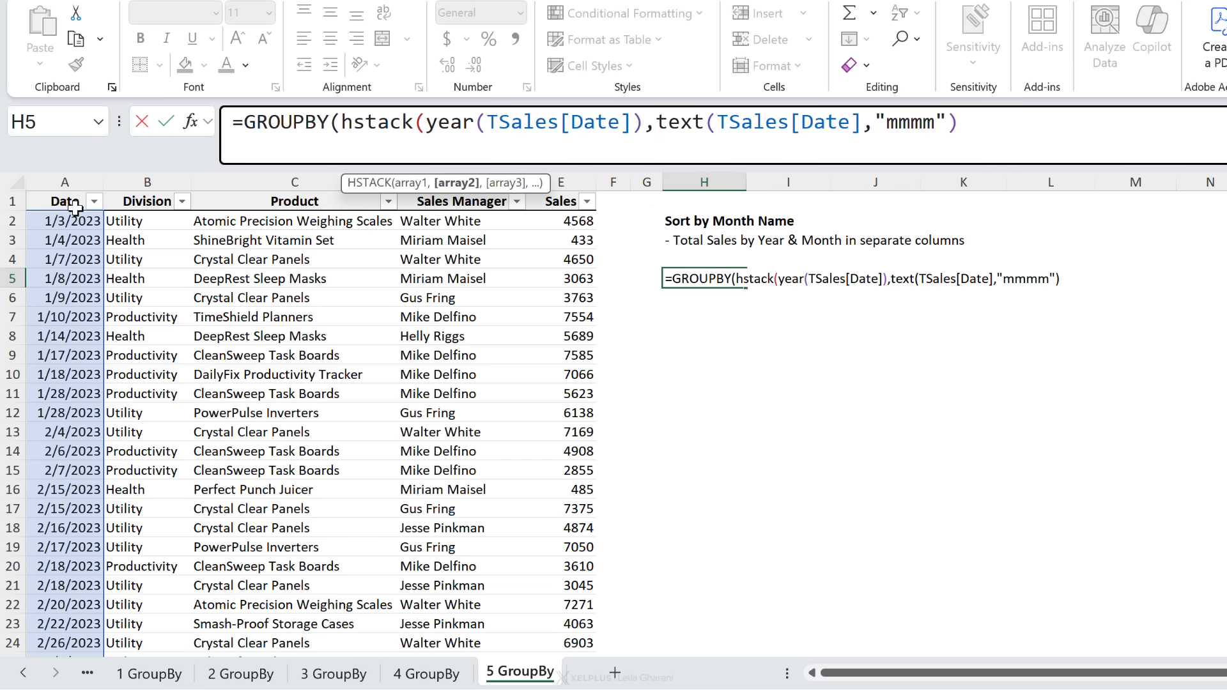
{"action": "type", "text": ")"}
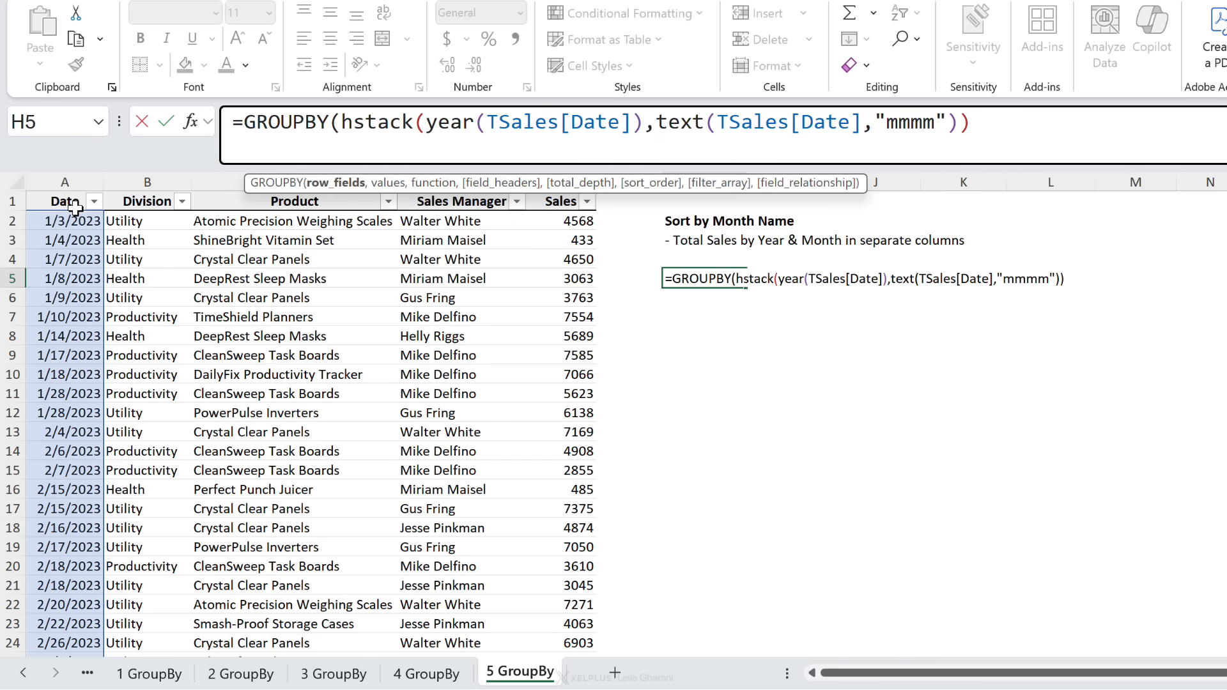
{"action": "type", "text": ","}
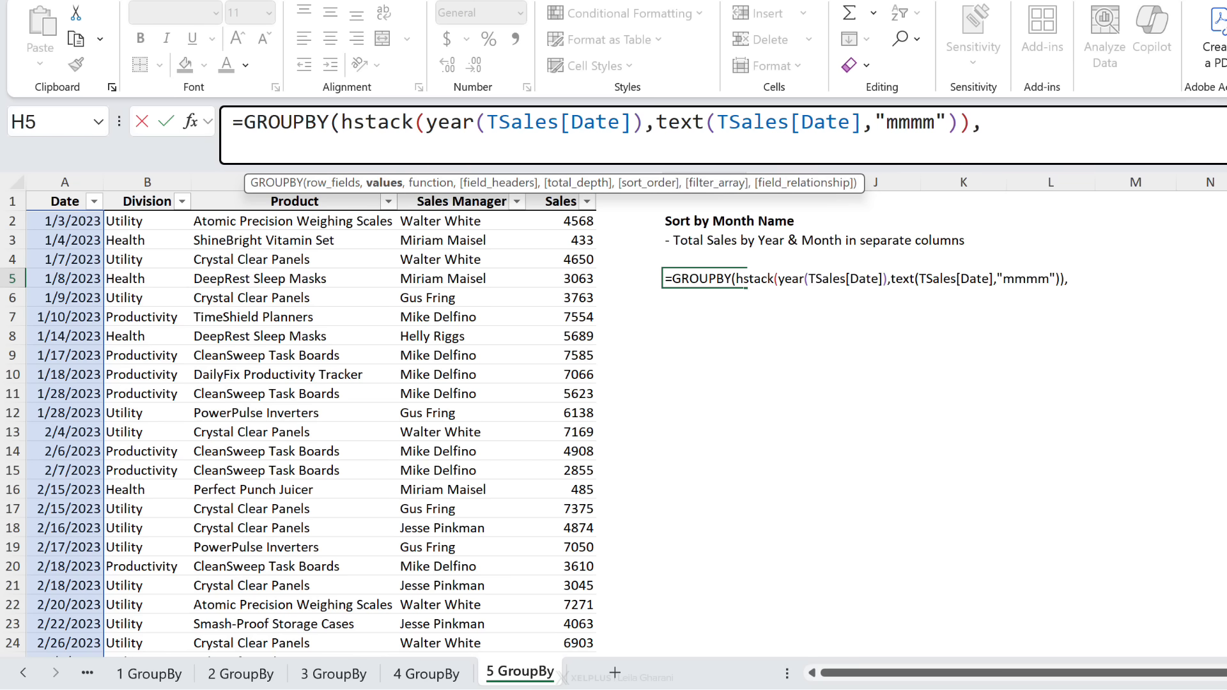
Set TSales[Sales] as the GROUPBY values with SUM as the function, and enter the formula.
{"action": "left_click", "coordinate": [562, 188]}
{"action": "type", "text": "UM"}
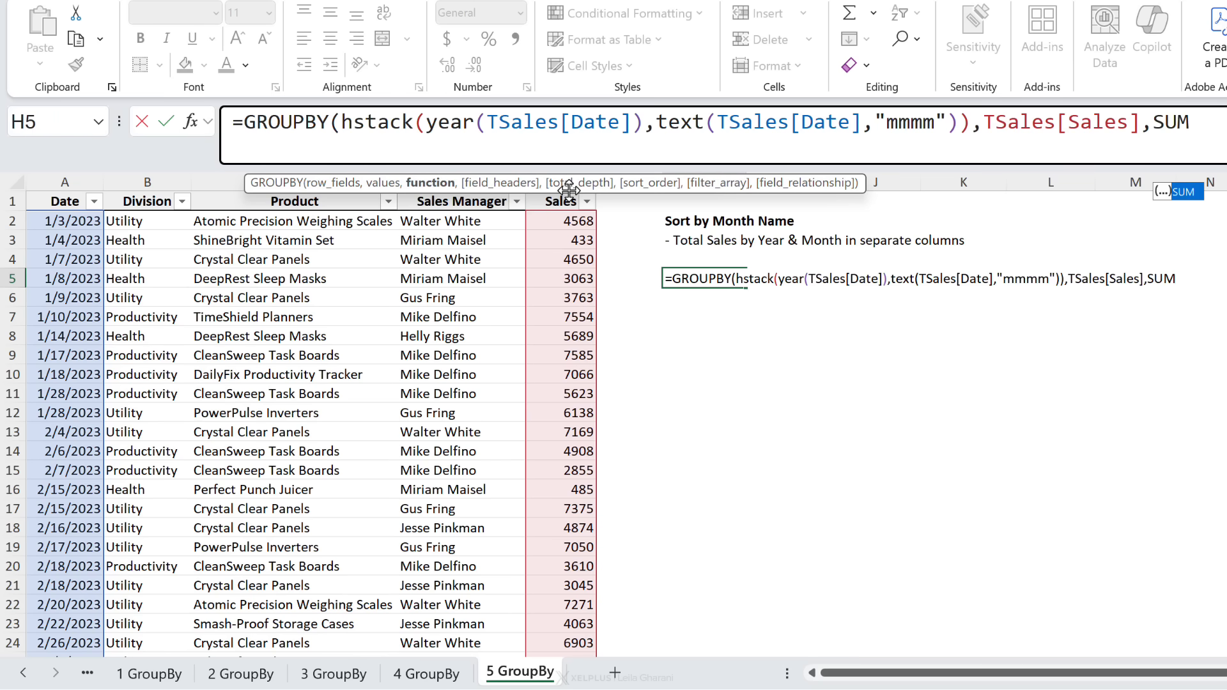
{"action": "key", "text": "Return"}
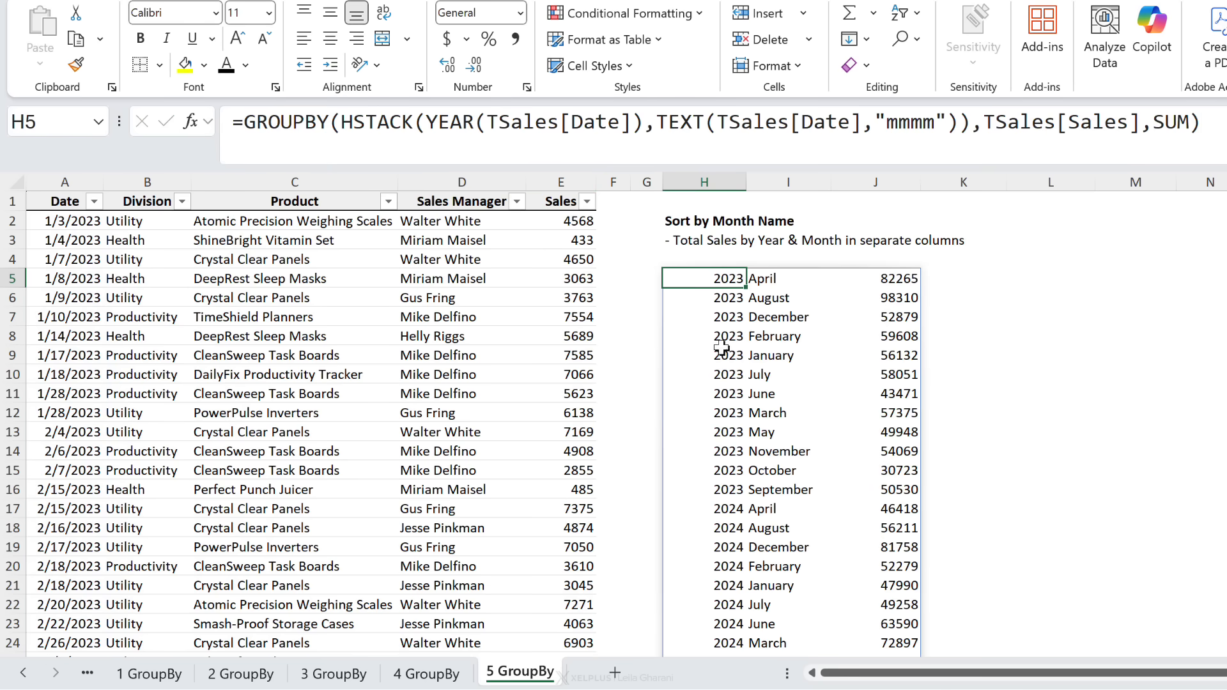
{"action": "left_click", "coordinate": [783, 276]}
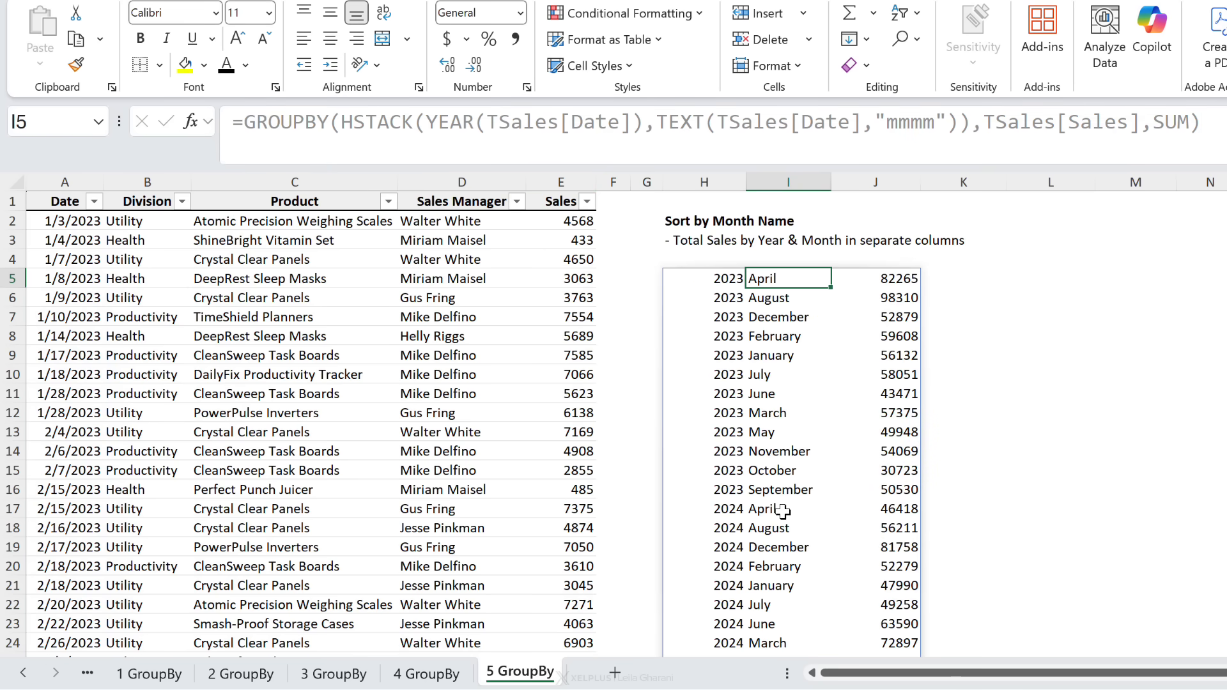
{"action": "left_click", "coordinate": [712, 281]}
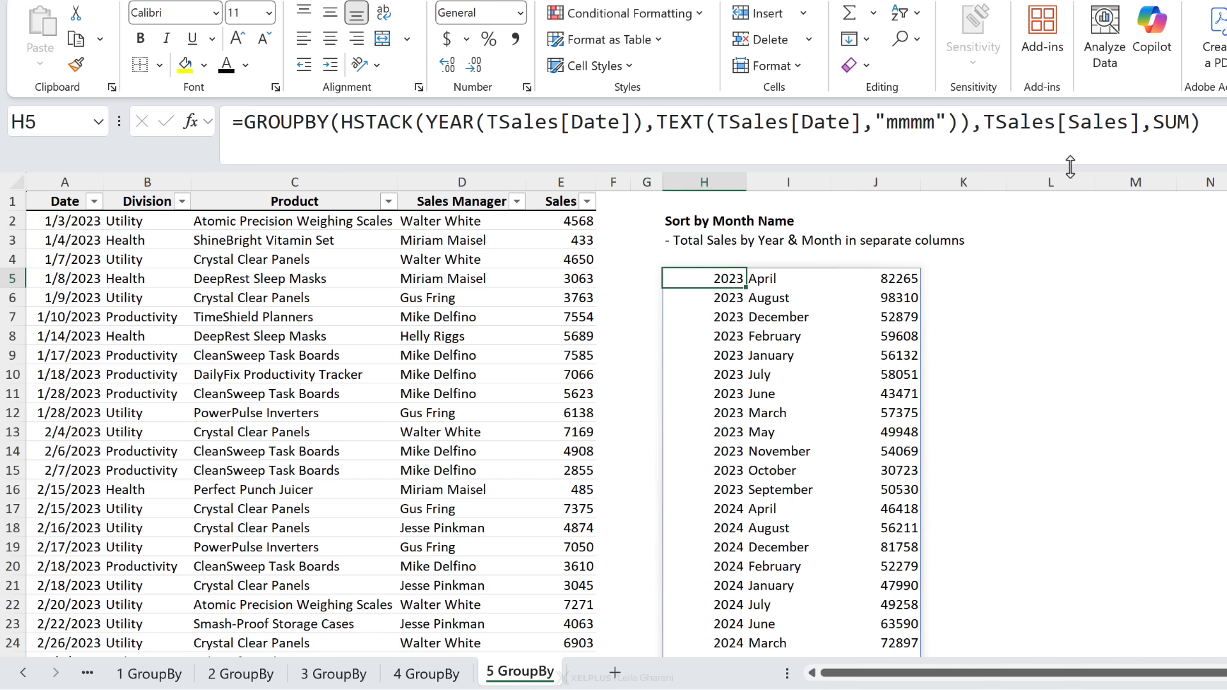
{"action": "left_click", "coordinate": [1185, 125]}
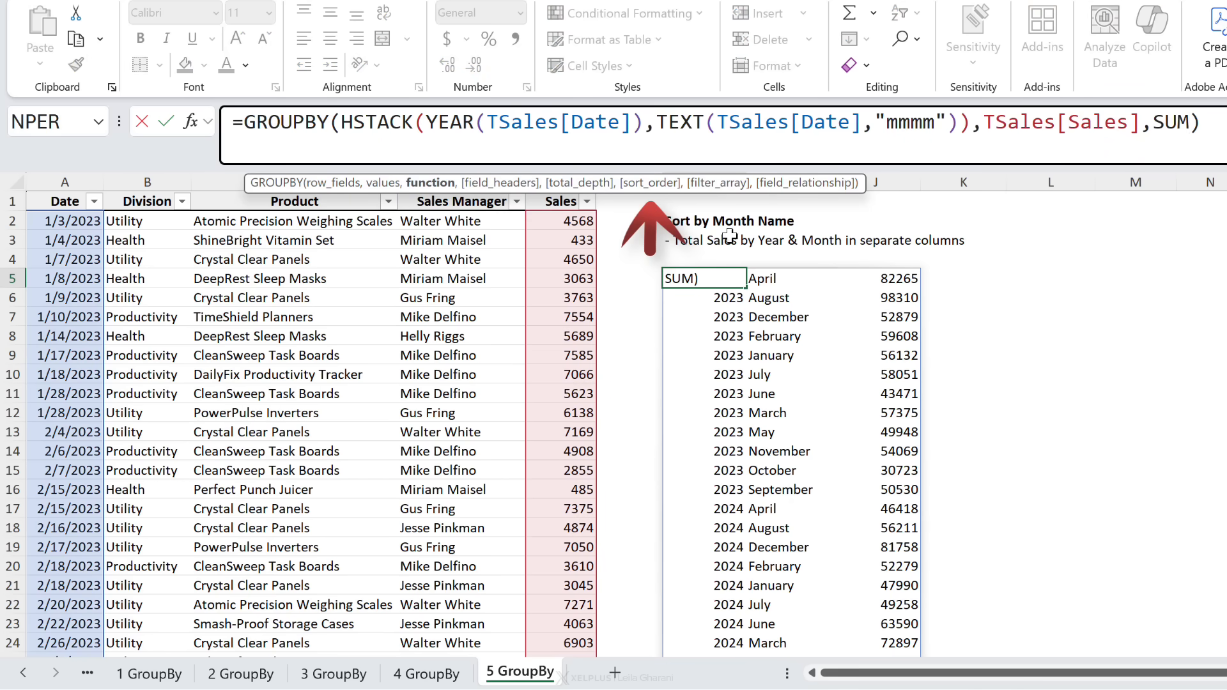
{"action": "key", "text": "ctrl+Return"}
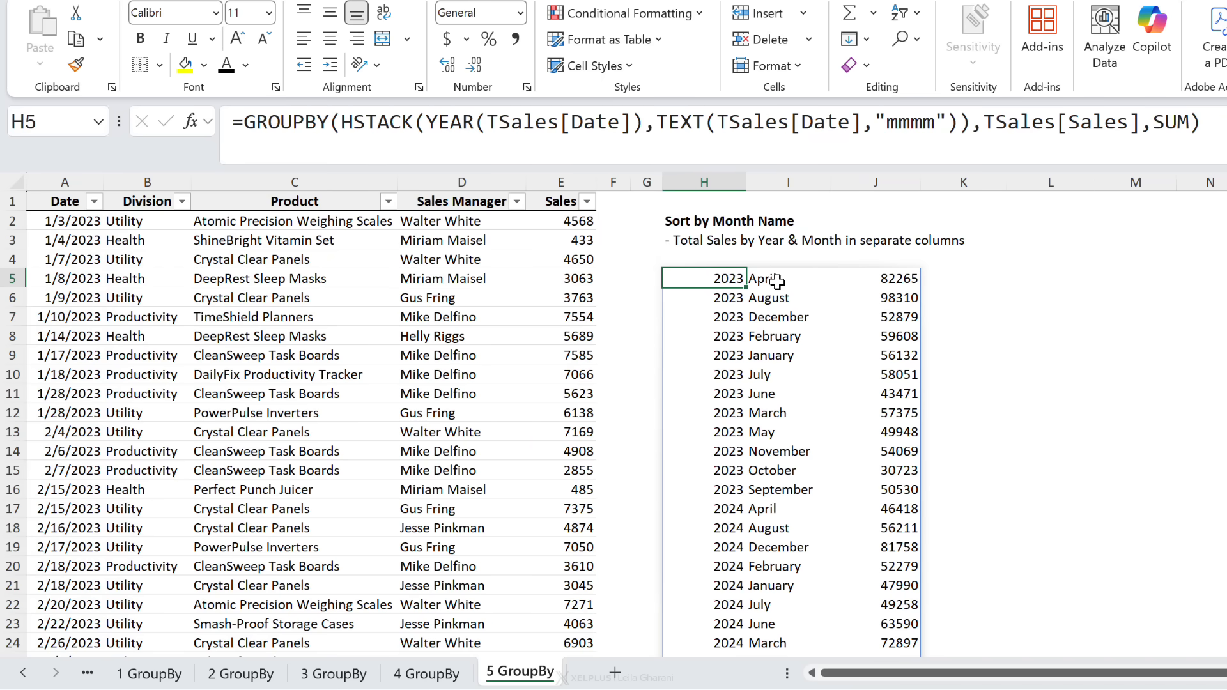
Insert MONTH(TSales[Date]) between the YEAR and TEXT arrays in the H5 formula's HSTACK.
{"action": "left_click", "coordinate": [659, 122]}
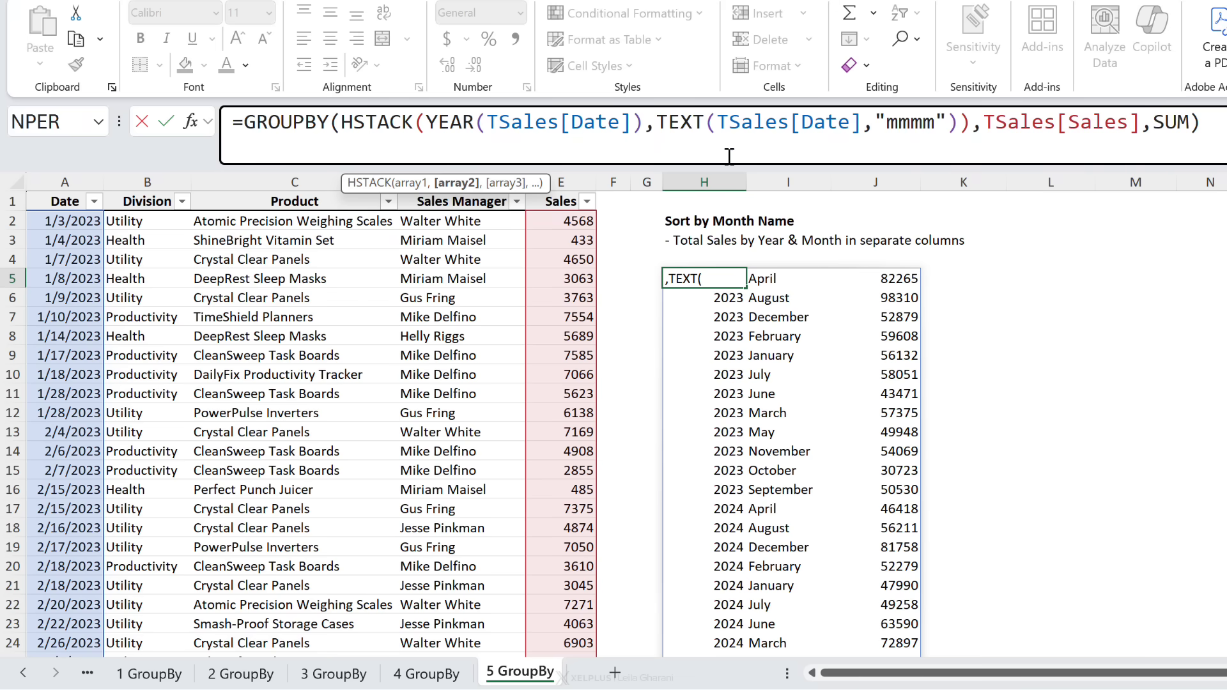
{"action": "type", "text": "month"}
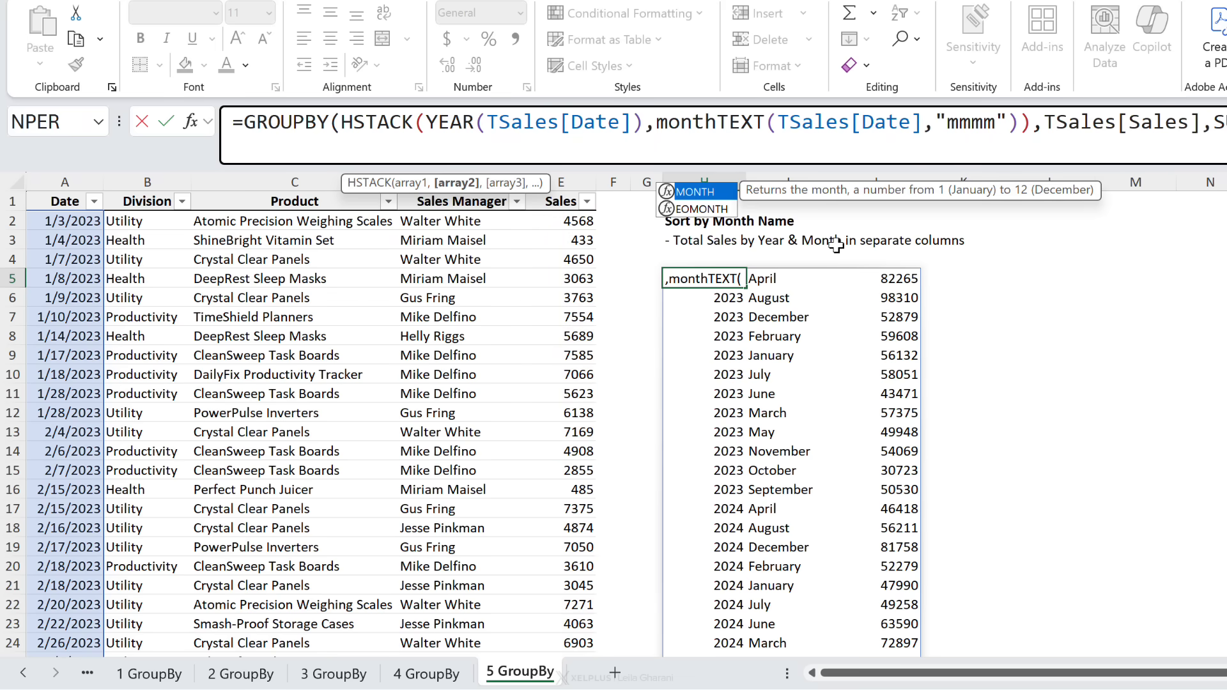
{"action": "type", "text": "("}
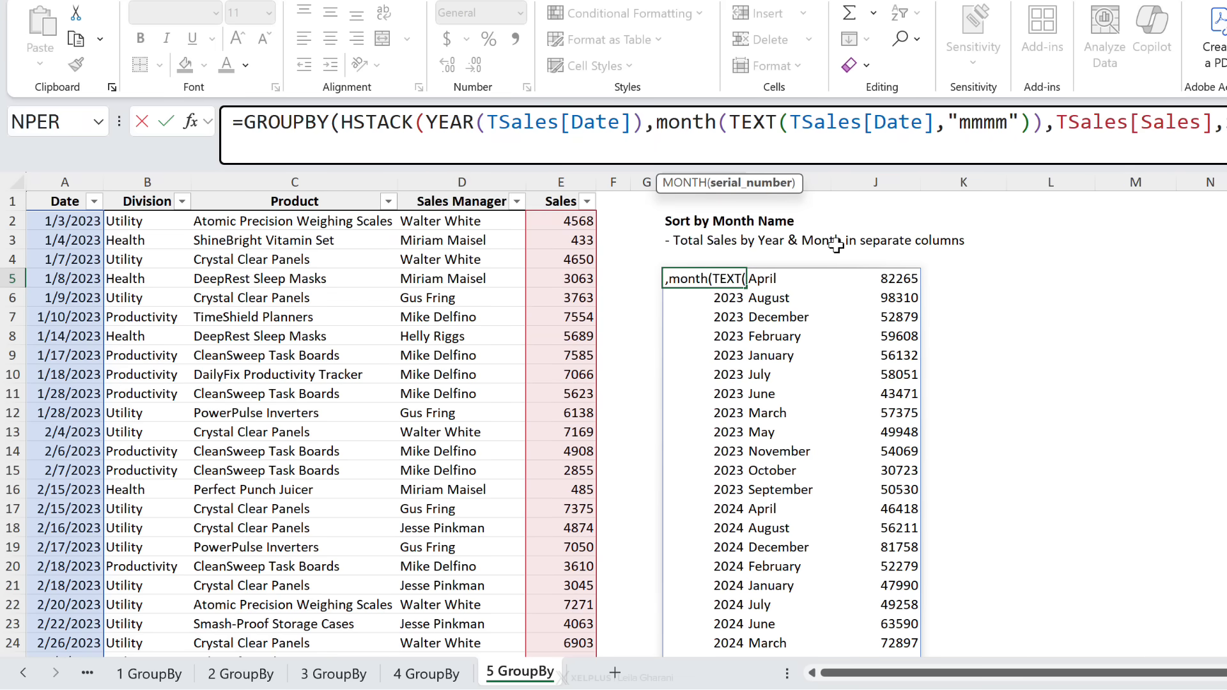
{"action": "left_click", "coordinate": [64, 198]}
{"action": "type", "text": "),T"}
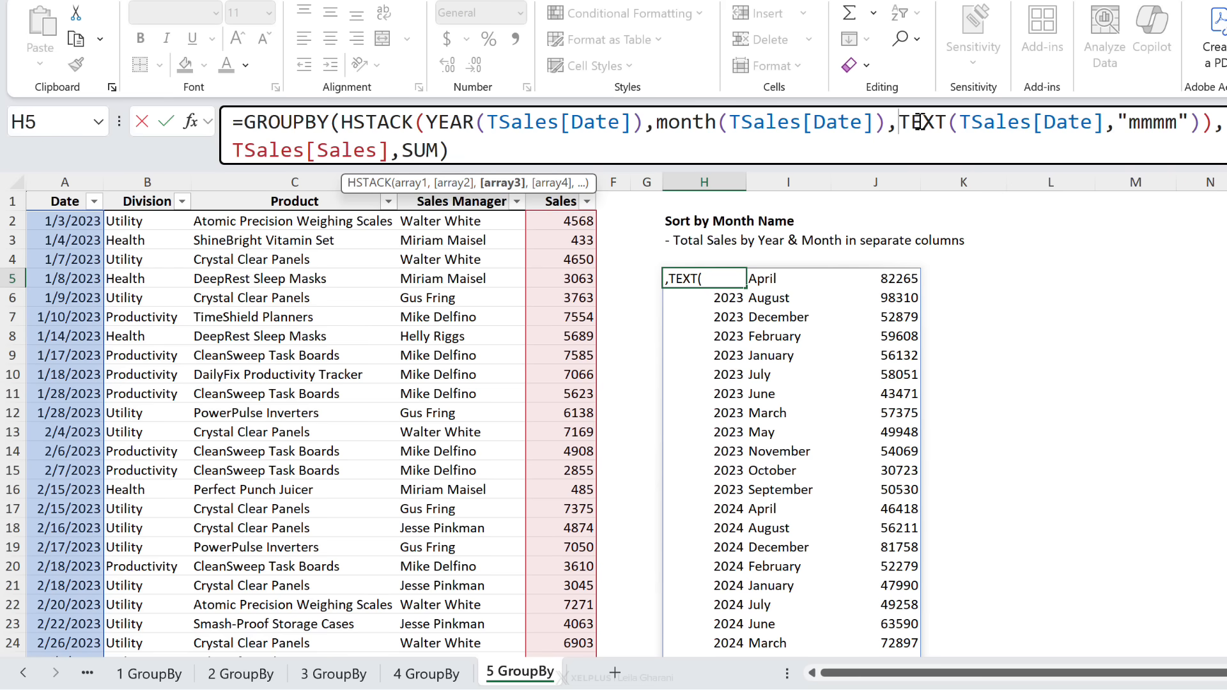
{"action": "key", "text": "Return"}
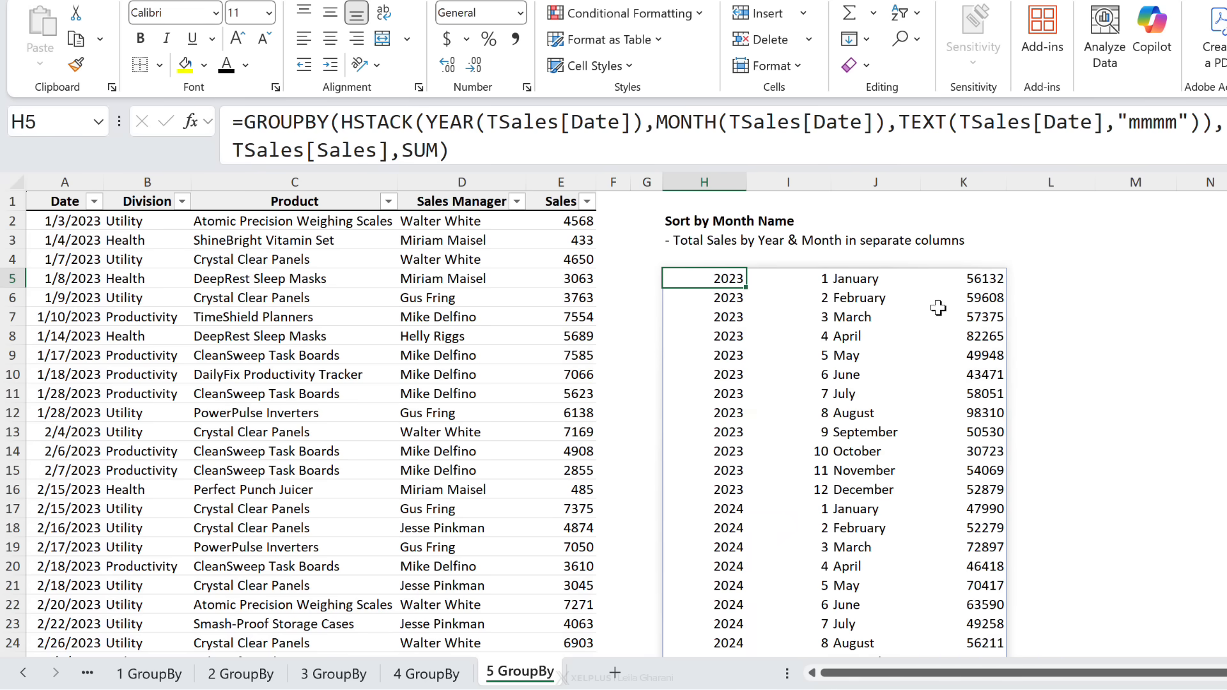
Wrap the H5 GROUPBY formula in CHOOSECOLS, returning only columns 1, 3 and 4.
{"action": "scroll", "coordinate": [884, 387], "scroll_direction": "down", "scroll_amount": 4}
{"action": "scroll", "coordinate": [882, 392], "scroll_direction": "up", "scroll_amount": 4}
{"action": "left_click", "coordinate": [244, 122]}
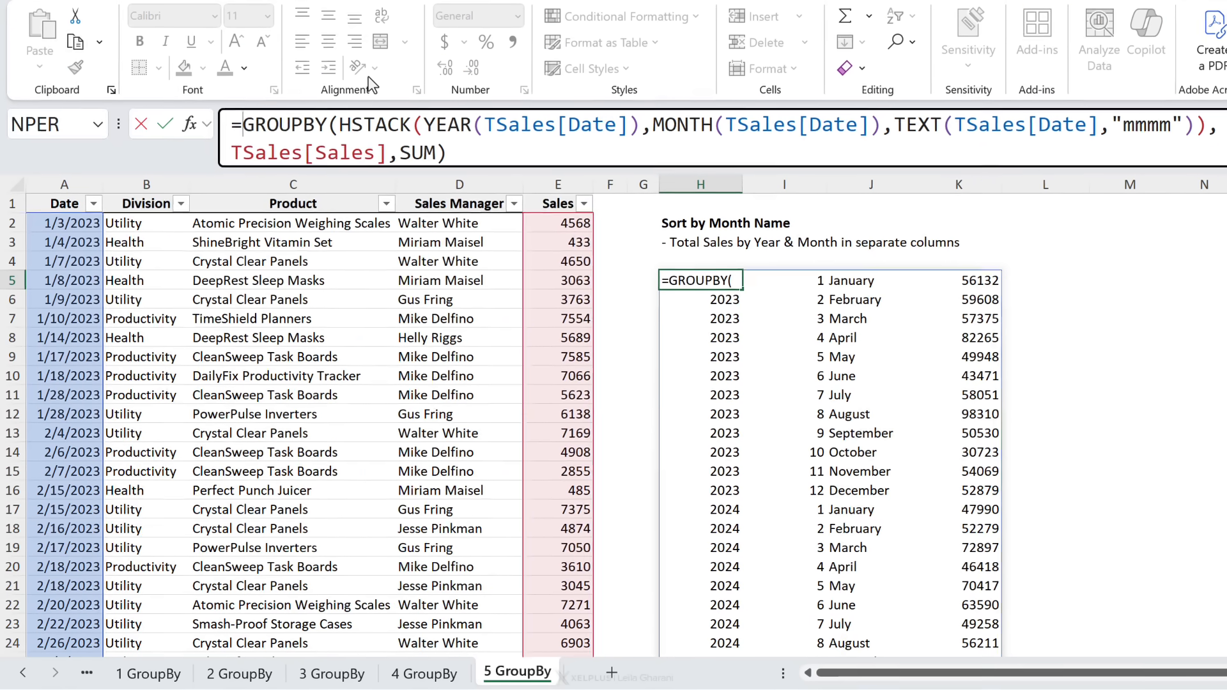
{"action": "type", "text": "choosec"}
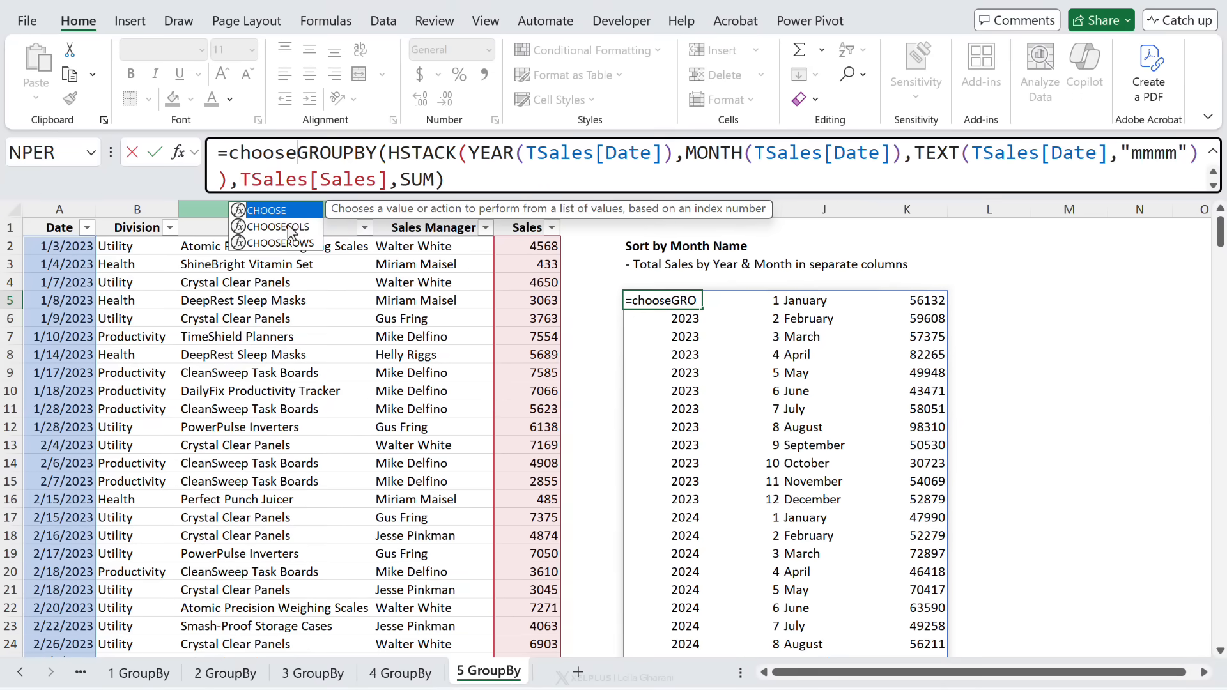
{"action": "key", "text": "Tab"}
{"action": "key", "text": "ctrl+End"}
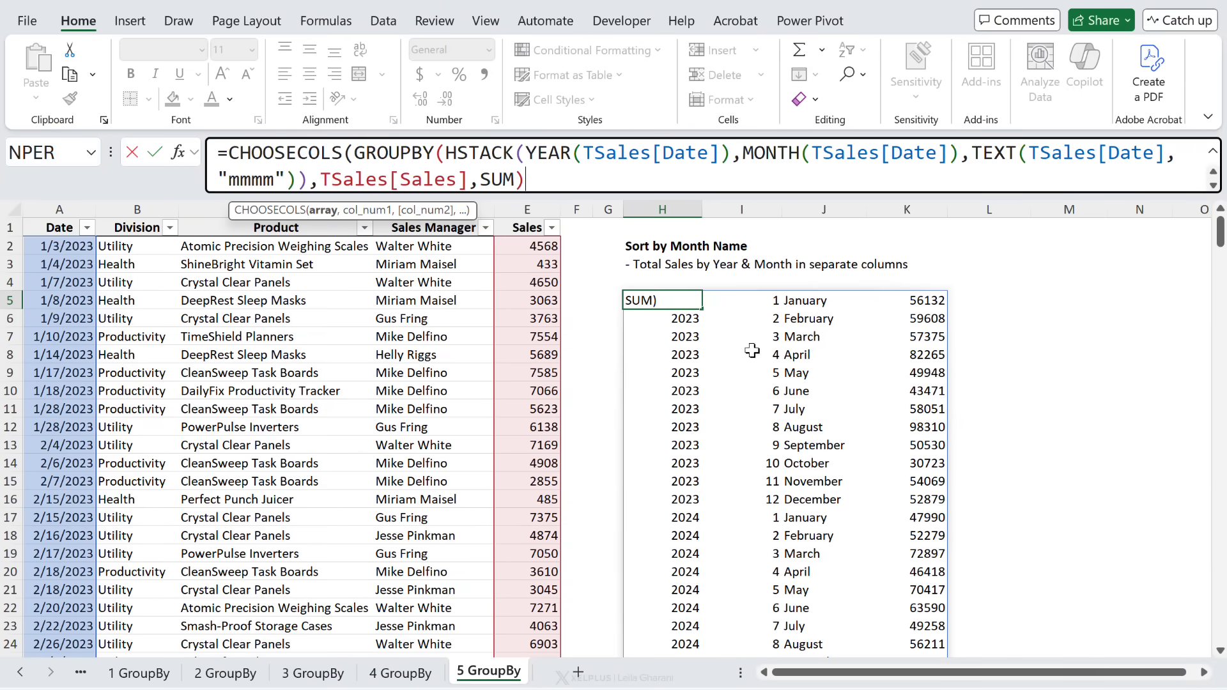
{"action": "type", "text": ","}
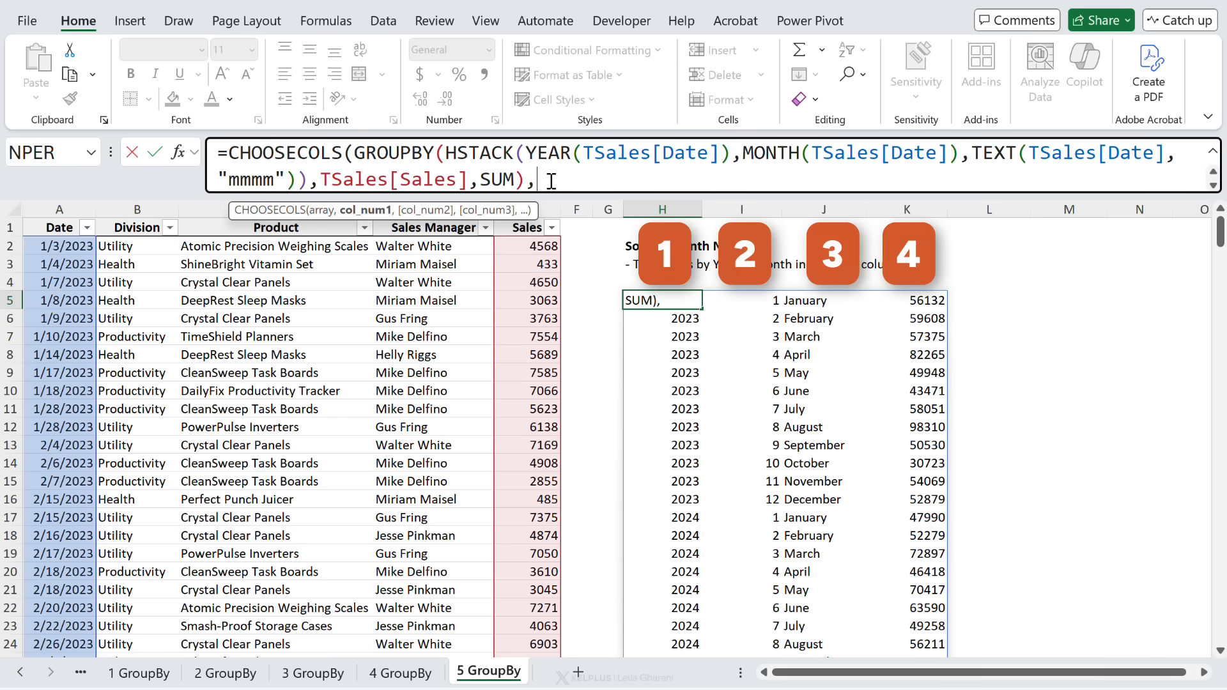
{"action": "type", "text": "1,3"}
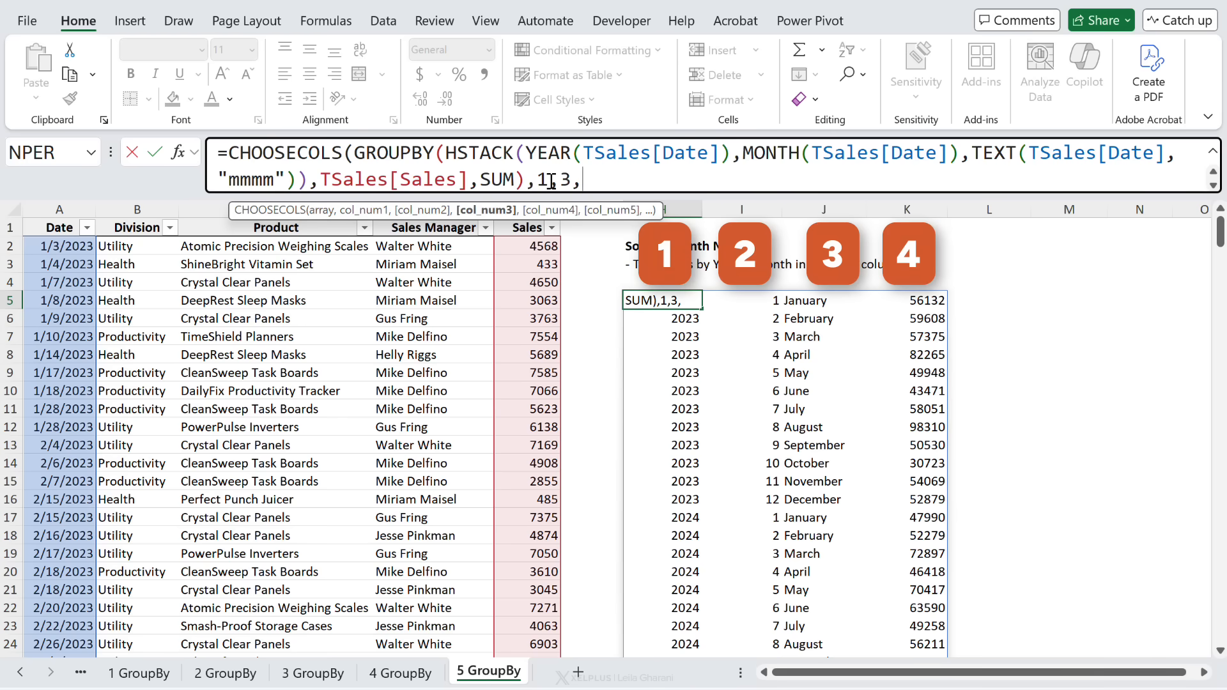
{"action": "type", "text": ",4)"}
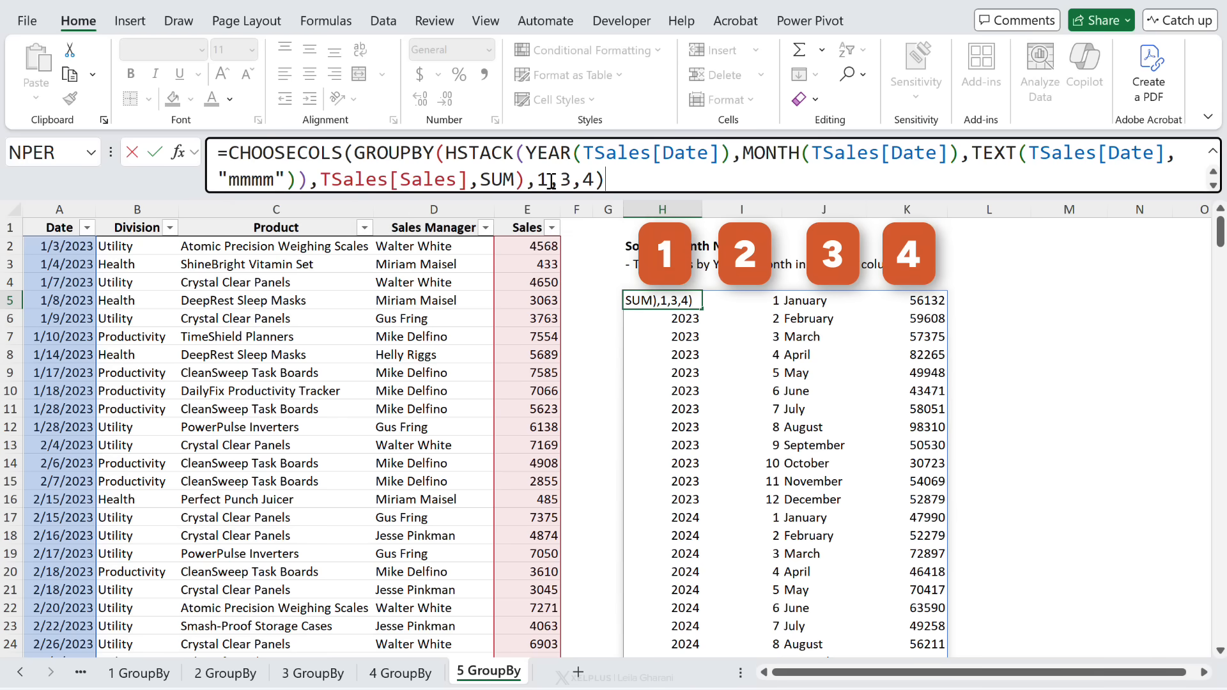
{"action": "key", "text": "Return"}
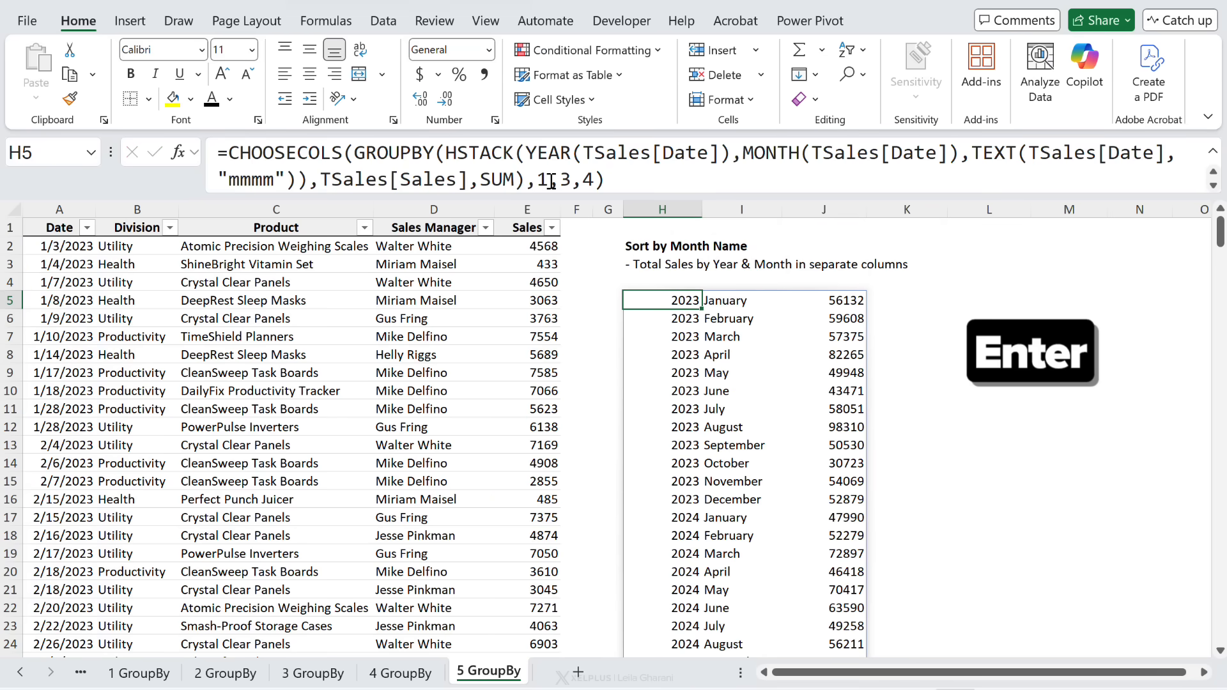
{"action": "scroll", "coordinate": [748, 511], "scroll_direction": "down", "scroll_amount": 5}
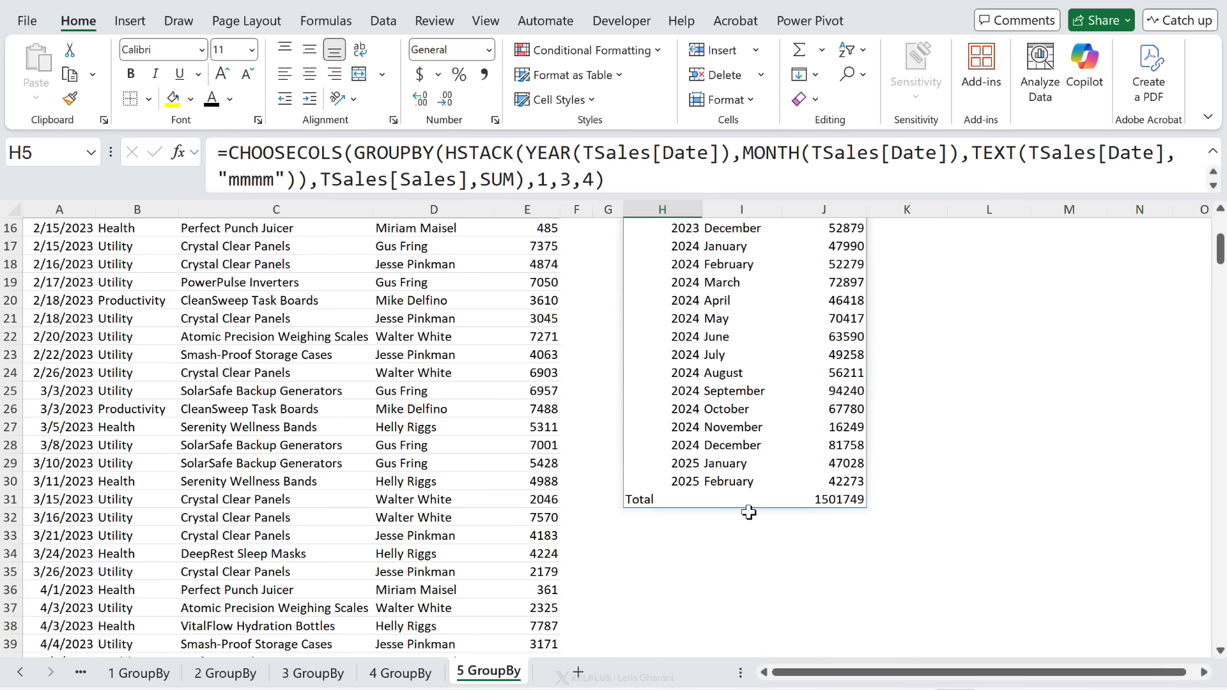
{"action": "scroll", "coordinate": [749, 511], "scroll_direction": "up", "scroll_amount": 5}
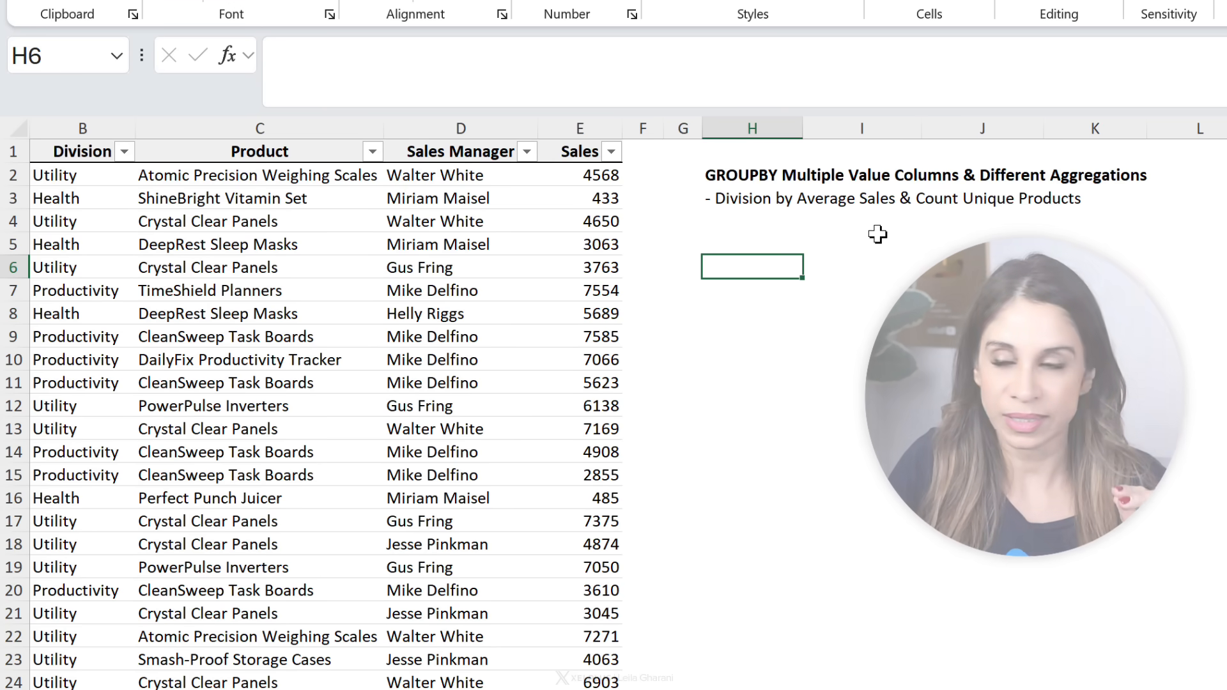
Start a GROUPBY formula in cell H6 with TSales[Division] as the row_fields argument.
{"action": "type", "text": "=gr"}
{"action": "key", "text": "Tab"}
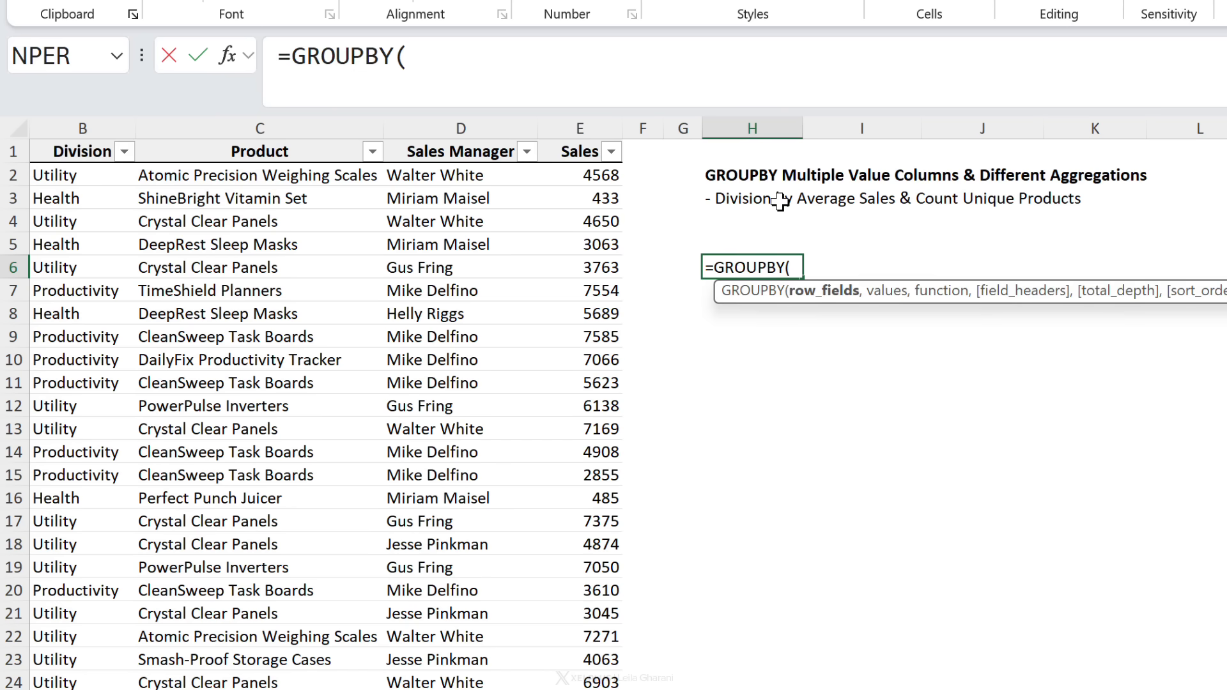
{"action": "left_click", "coordinate": [88, 145]}
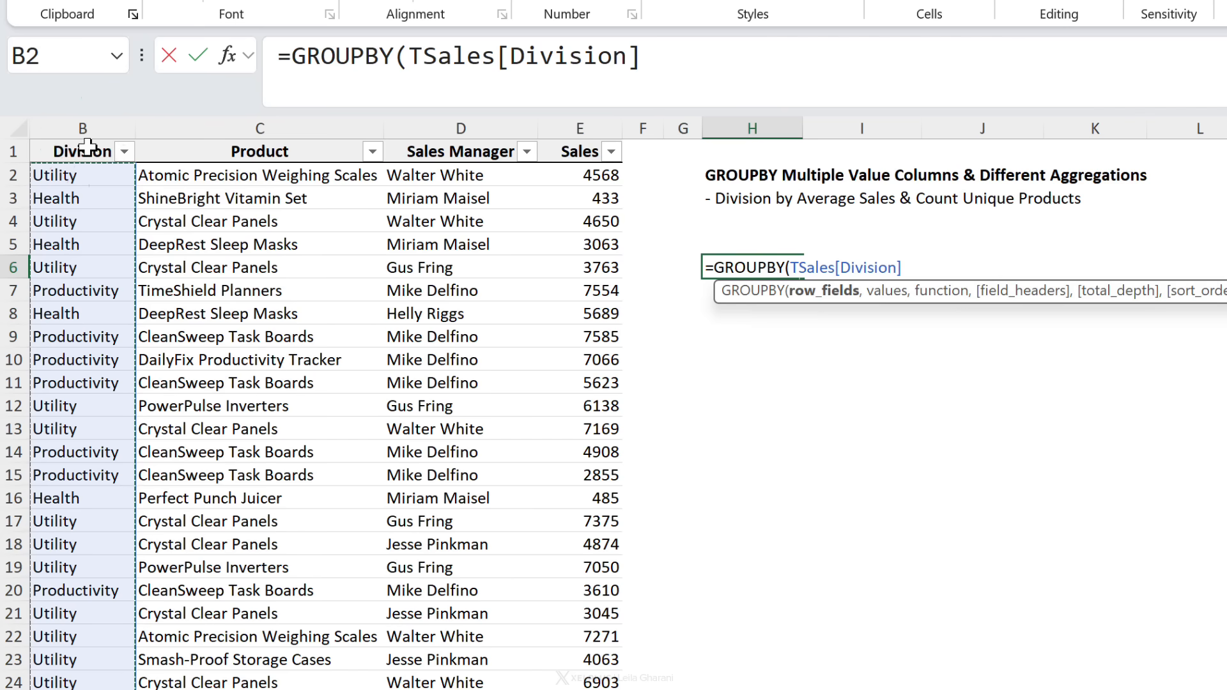
{"action": "type", "text": ","}
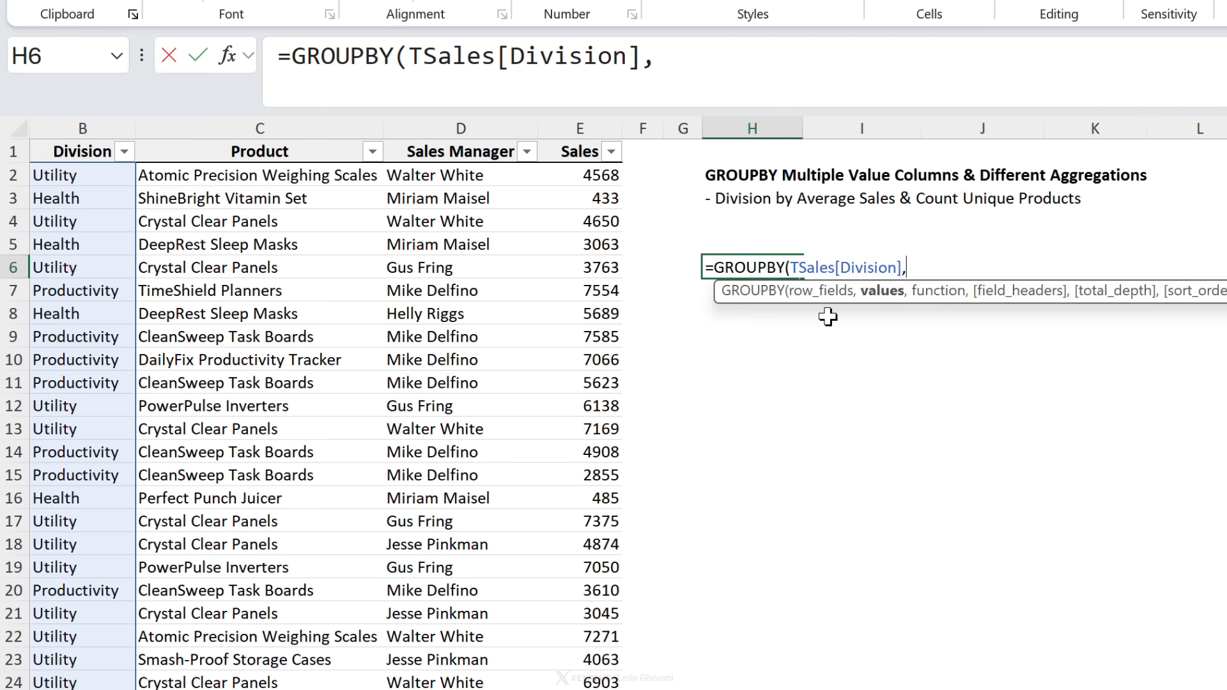
Set the GROUPBY values argument to an HSTACK of TSales[Sales] and TSales[Product].
{"action": "type", "text": "hstac"}
{"action": "key", "text": "Tab"}
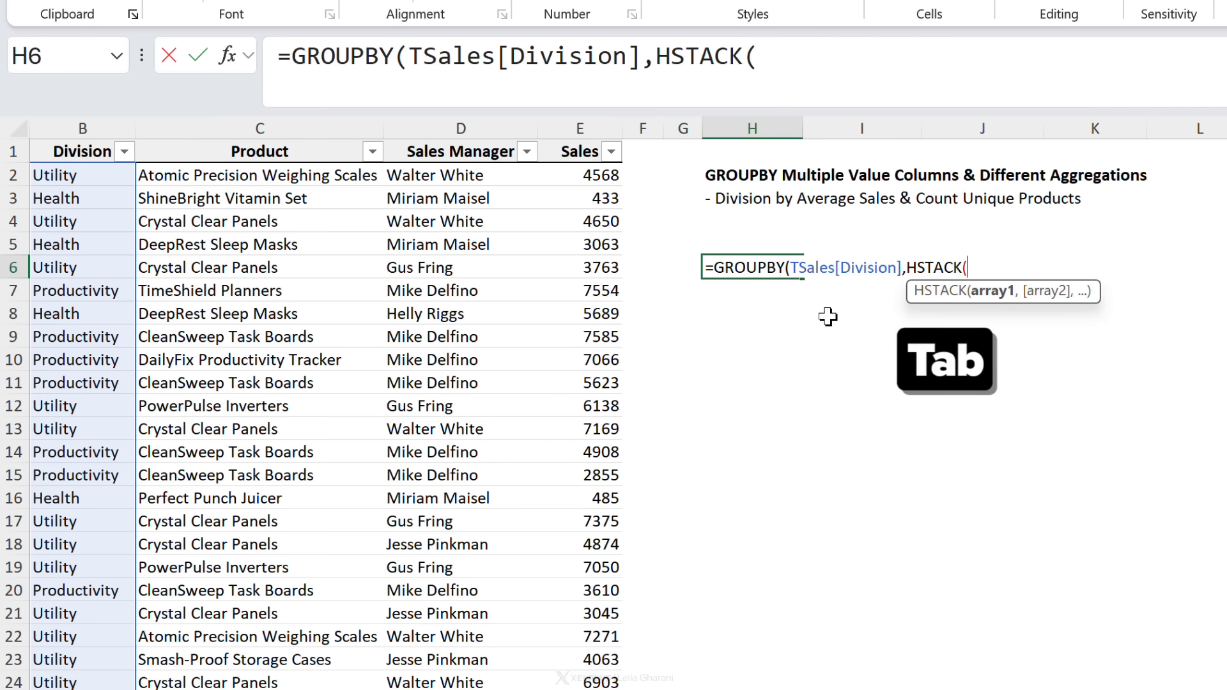
{"action": "left_click", "coordinate": [569, 142]}
{"action": "type", "text": ","}
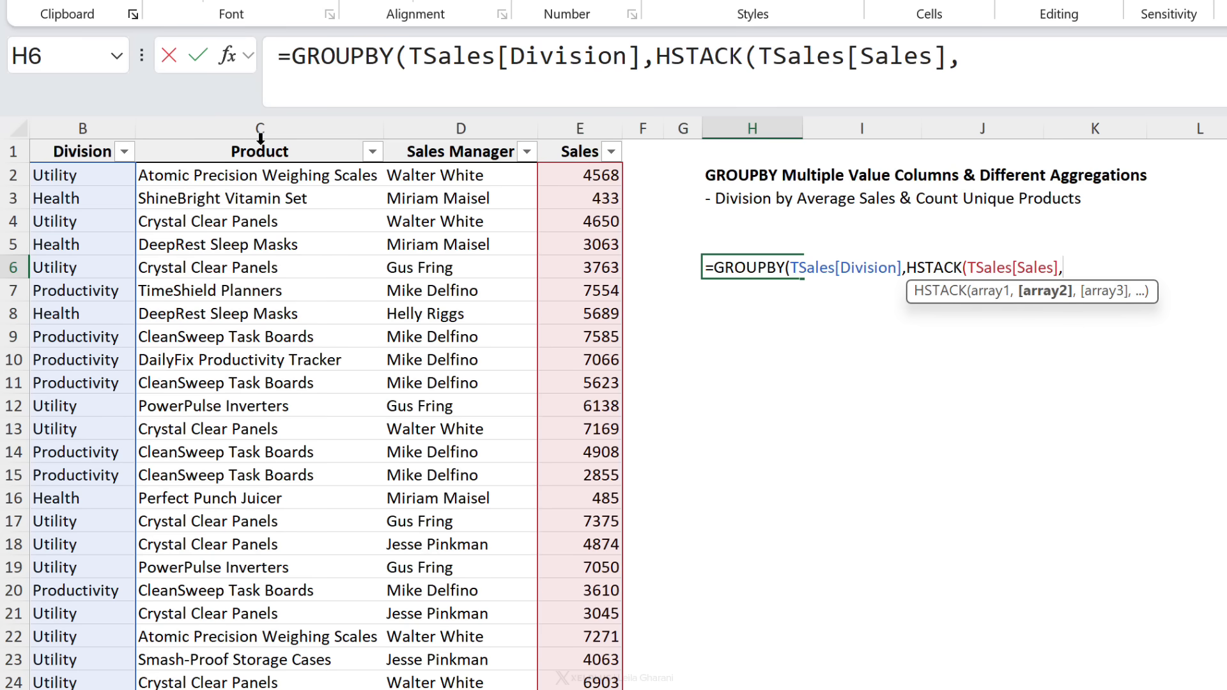
{"action": "left_click", "coordinate": [251, 150]}
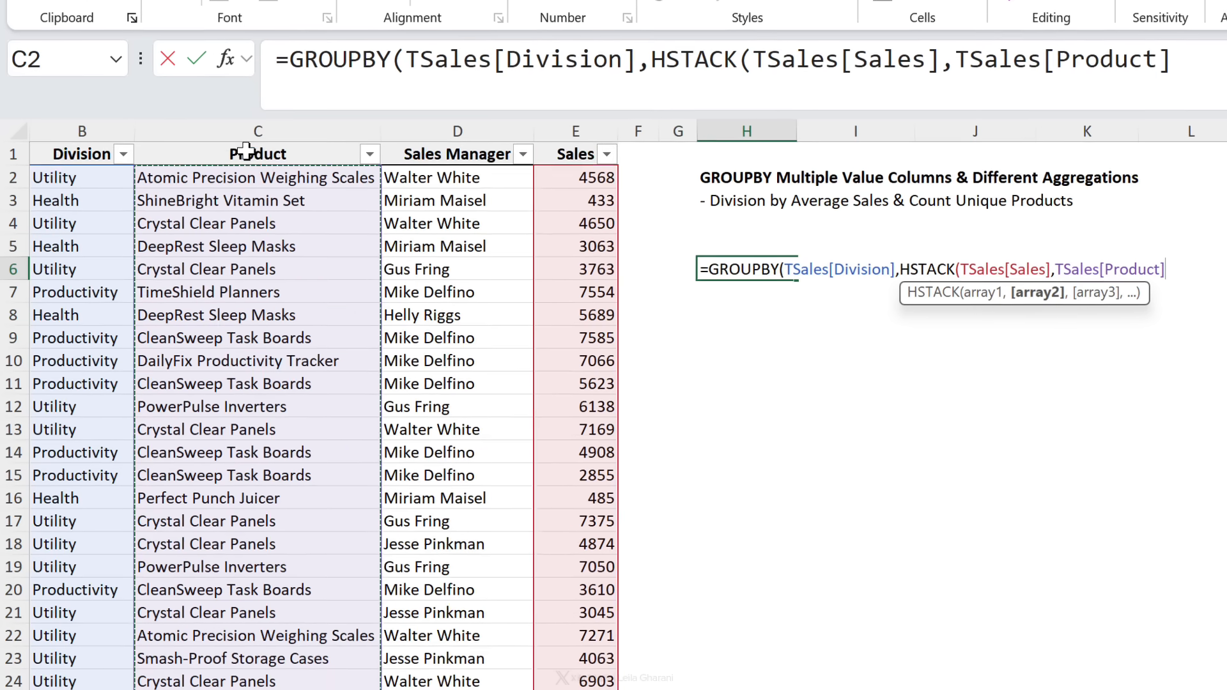
{"action": "type", "text": ")"}
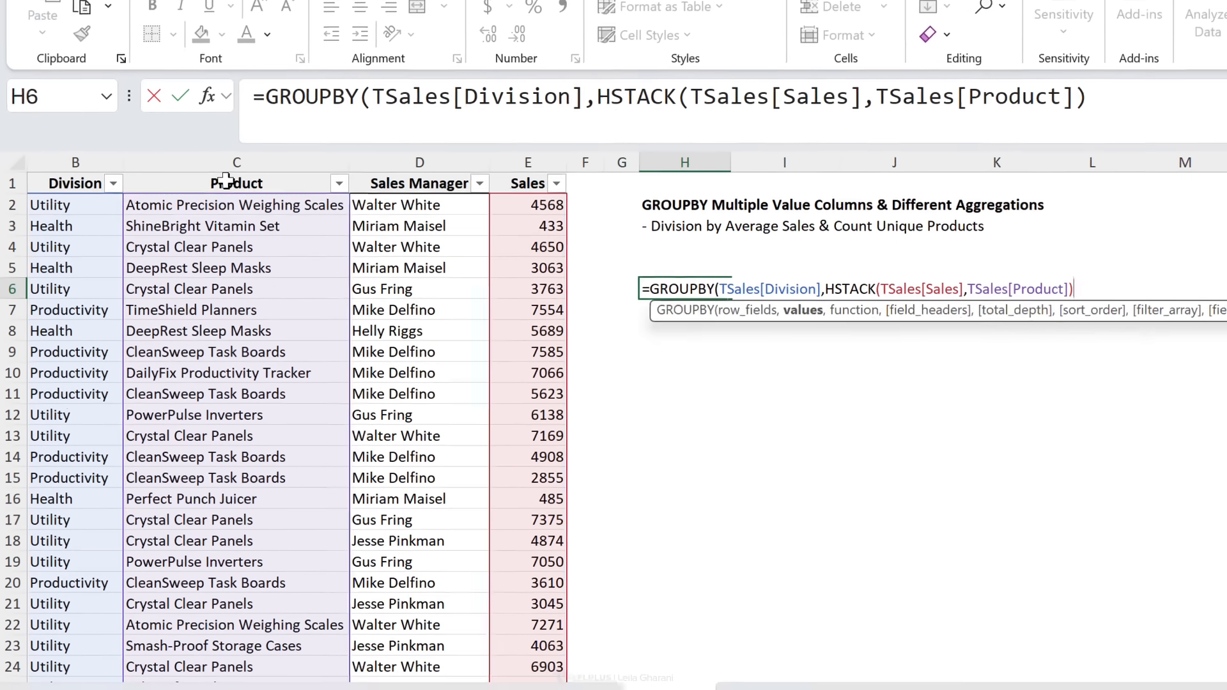
{"action": "type", "text": ","}
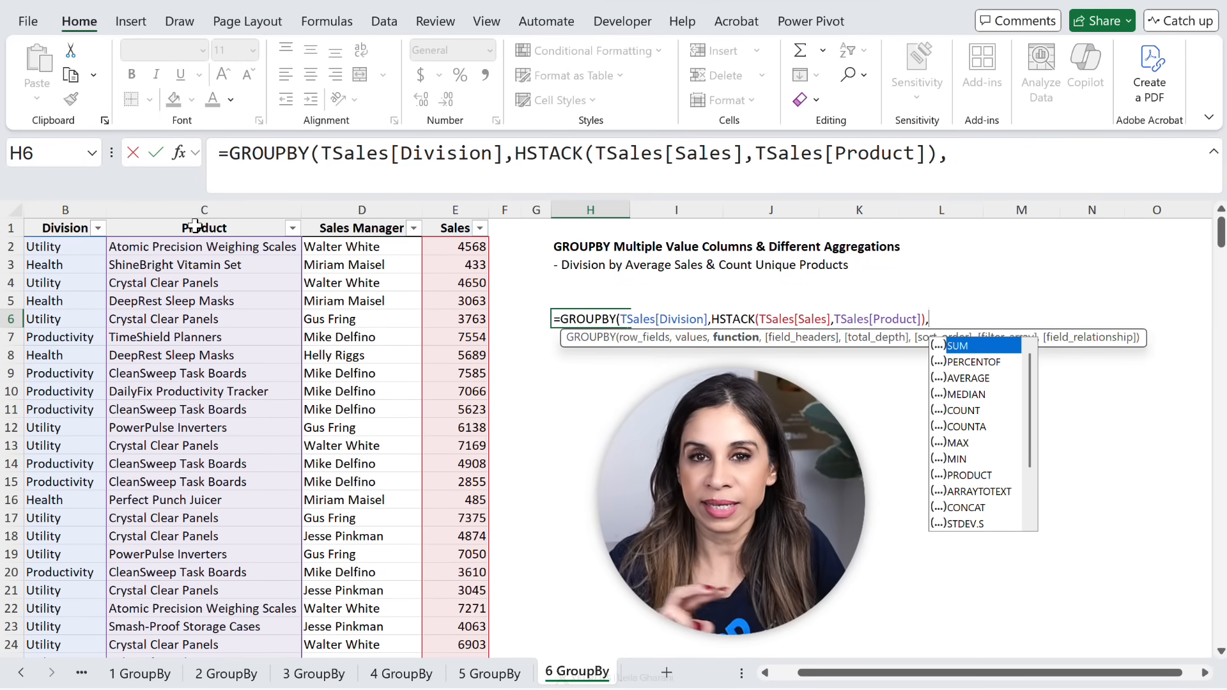
Begin the GROUPBY function argument with a second HSTACK whose first array is AVERAGE.
{"action": "type", "text": "hsta"}
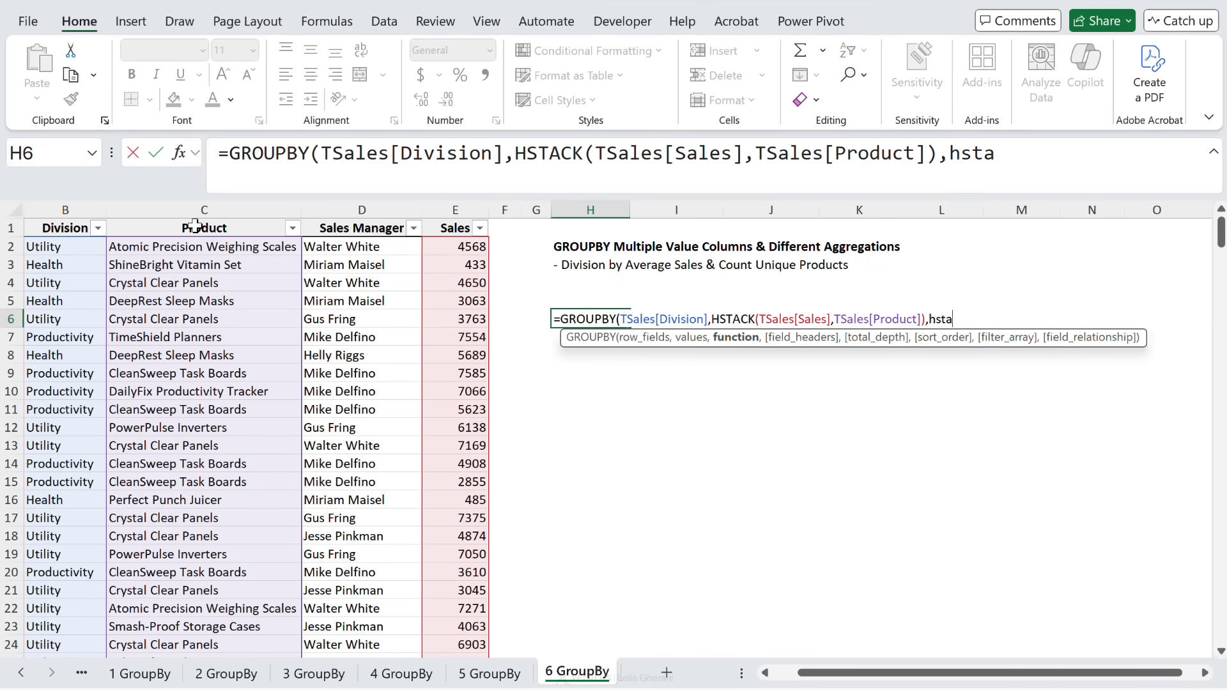
{"action": "type", "text": "ck("}
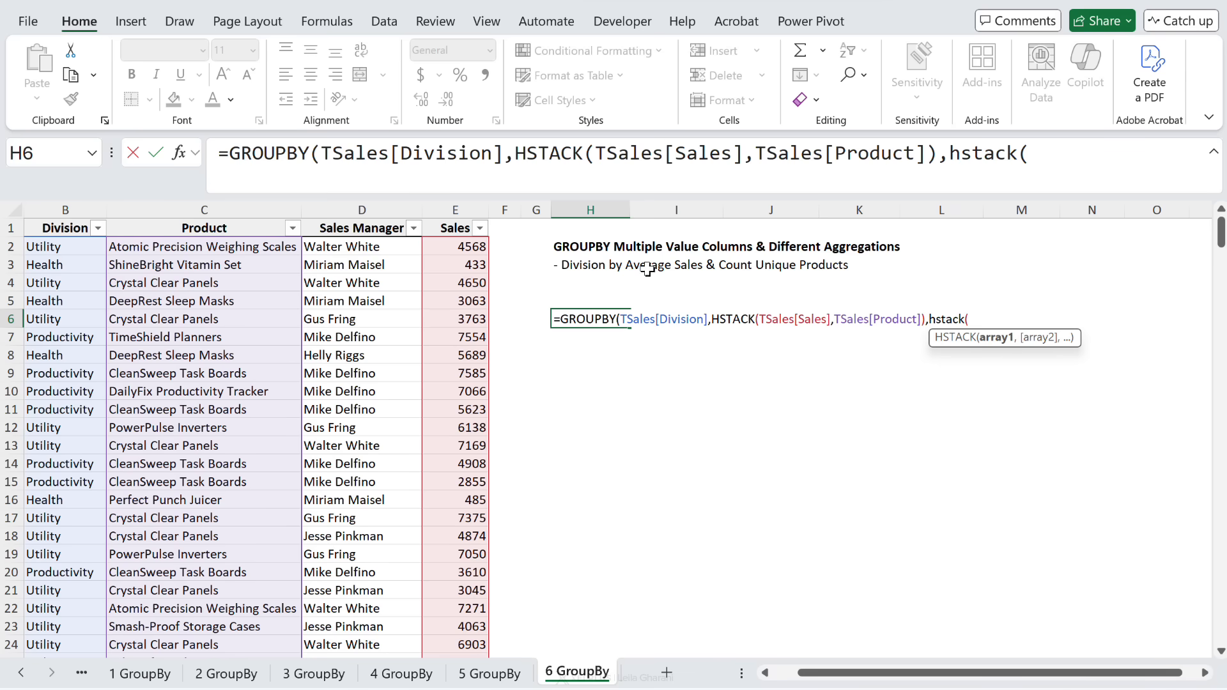
{"action": "left_click", "coordinate": [1061, 161]}
{"action": "type", "text": "AV"}
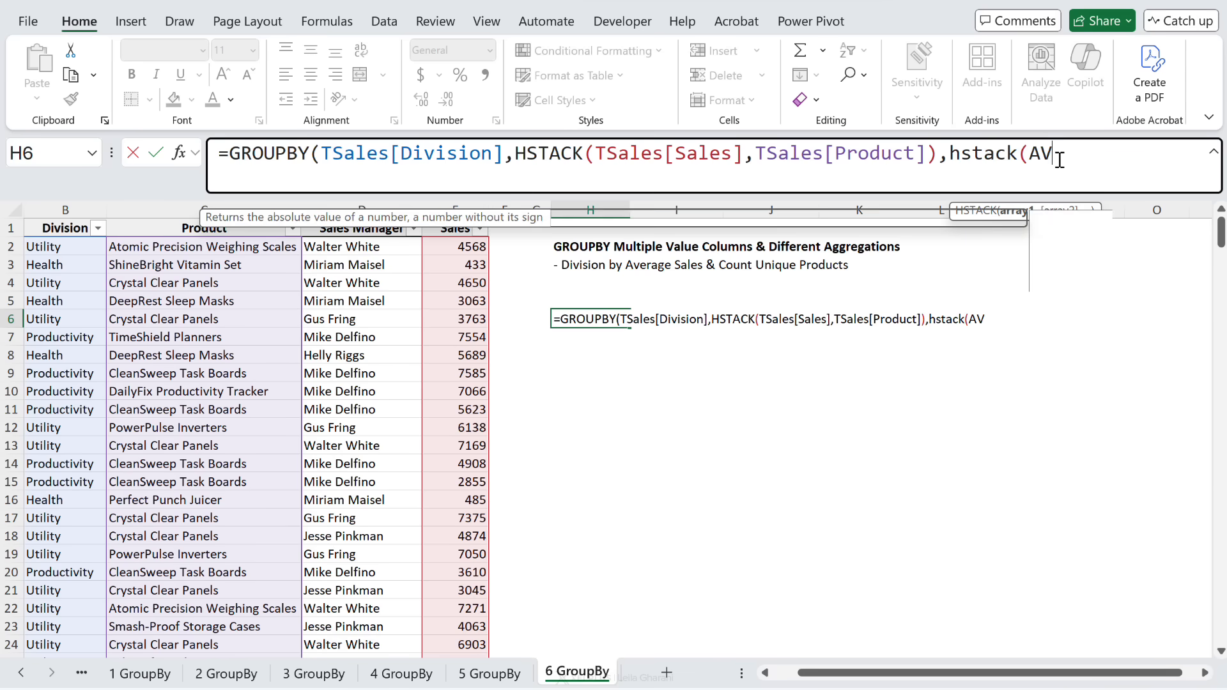
{"action": "type", "text": "ERAGE,"}
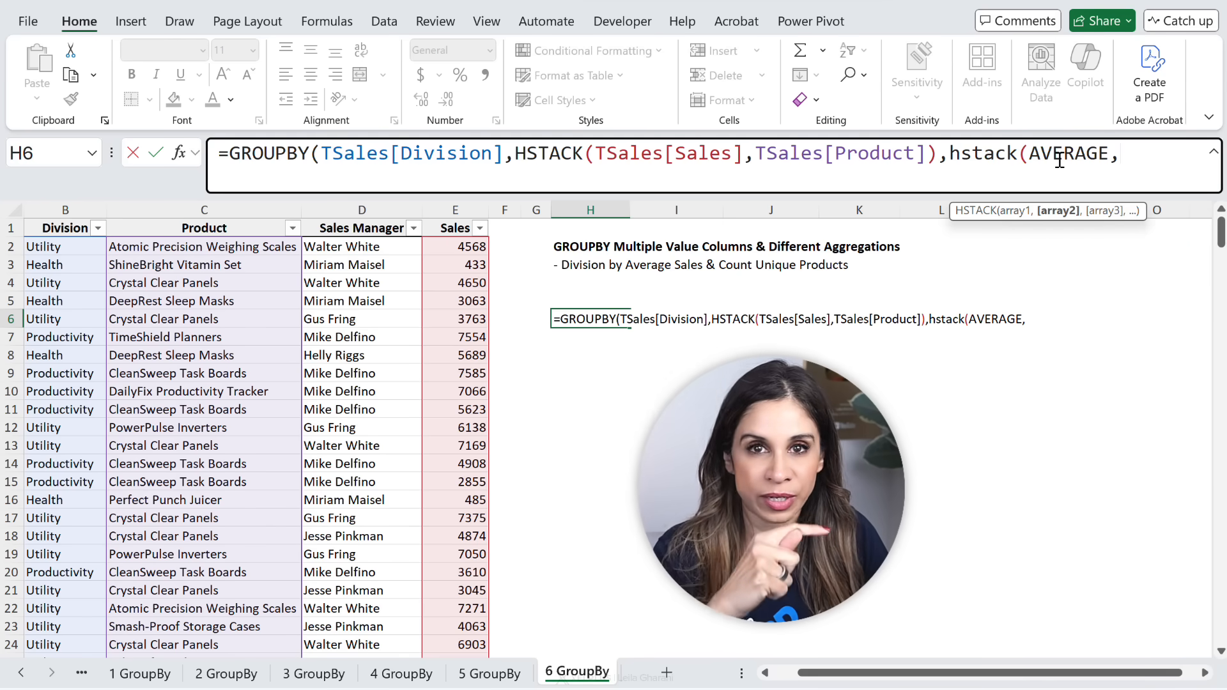
Add LAMBDA(a,COUNTA(UNIQUE(a))) as the second function in the HSTACK, close all parentheses and enter the formula.
{"action": "type", "text": "lam"}
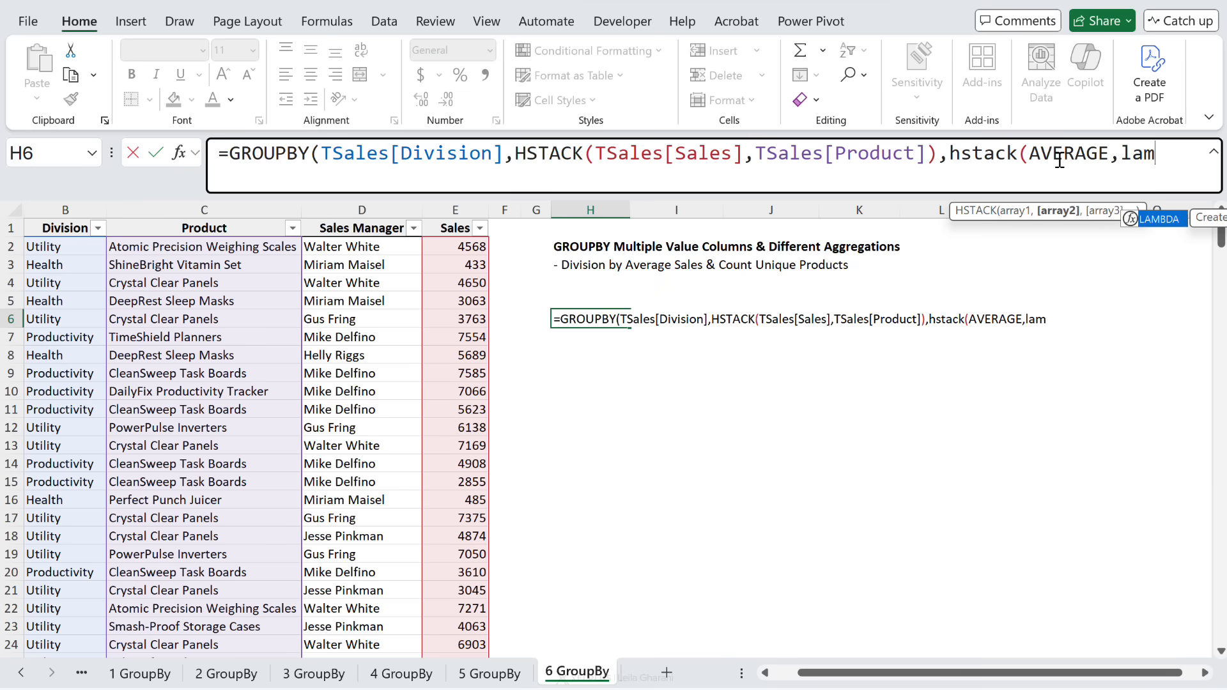
{"action": "type", "text": "bda("}
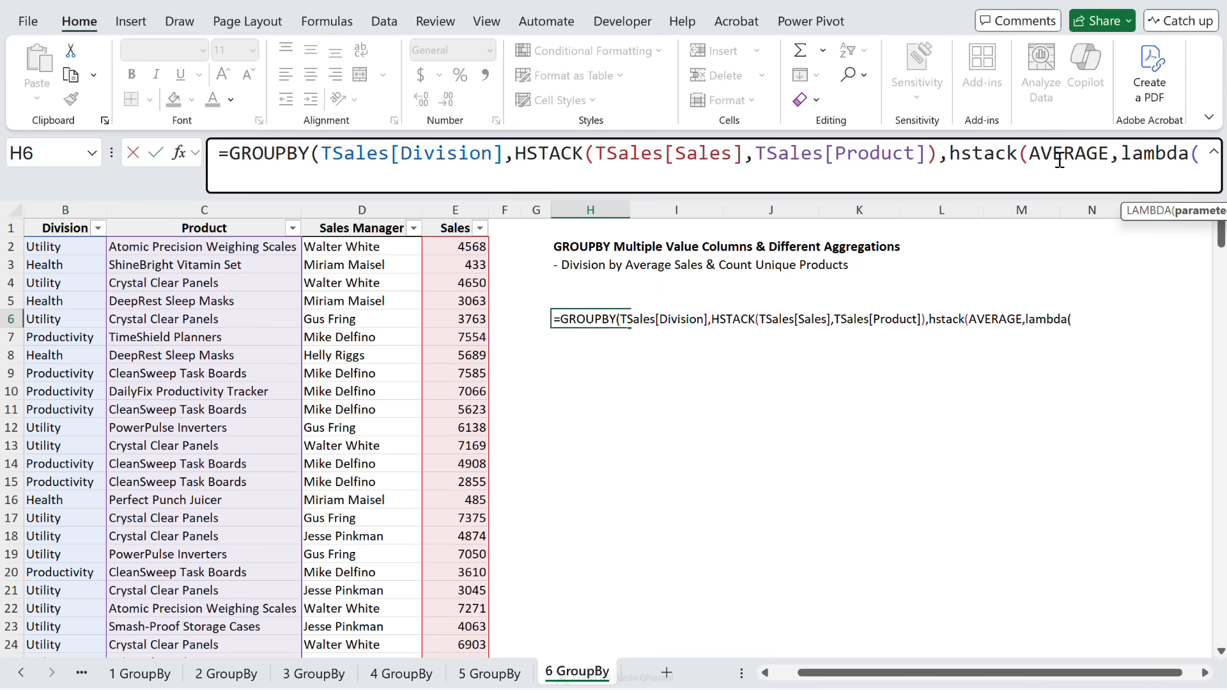
{"action": "type", "text": "a,"}
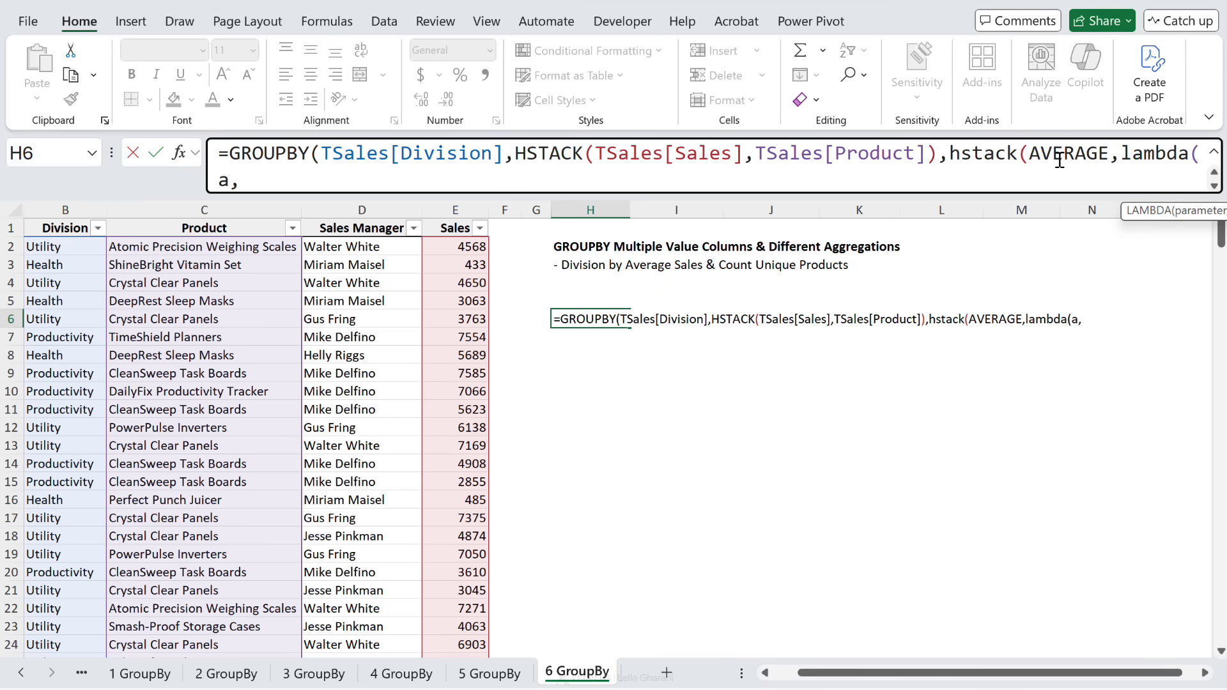
{"action": "type", "text": "counta("}
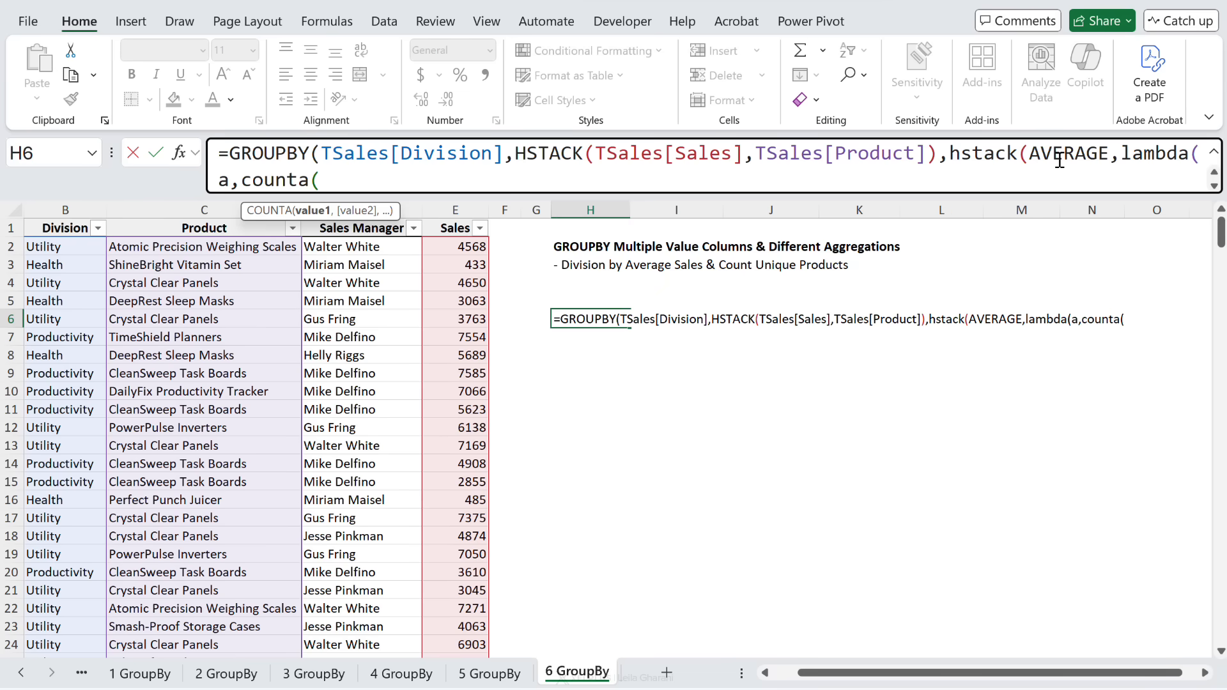
{"action": "type", "text": "uni"}
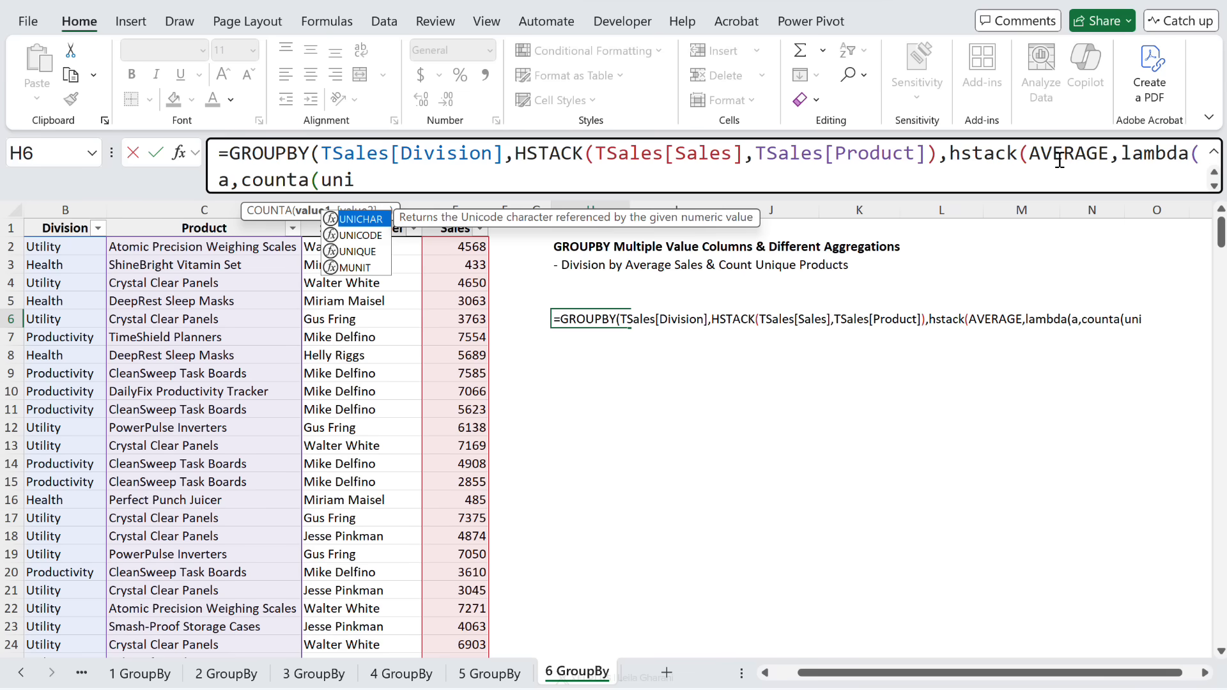
{"action": "type", "text": "que("}
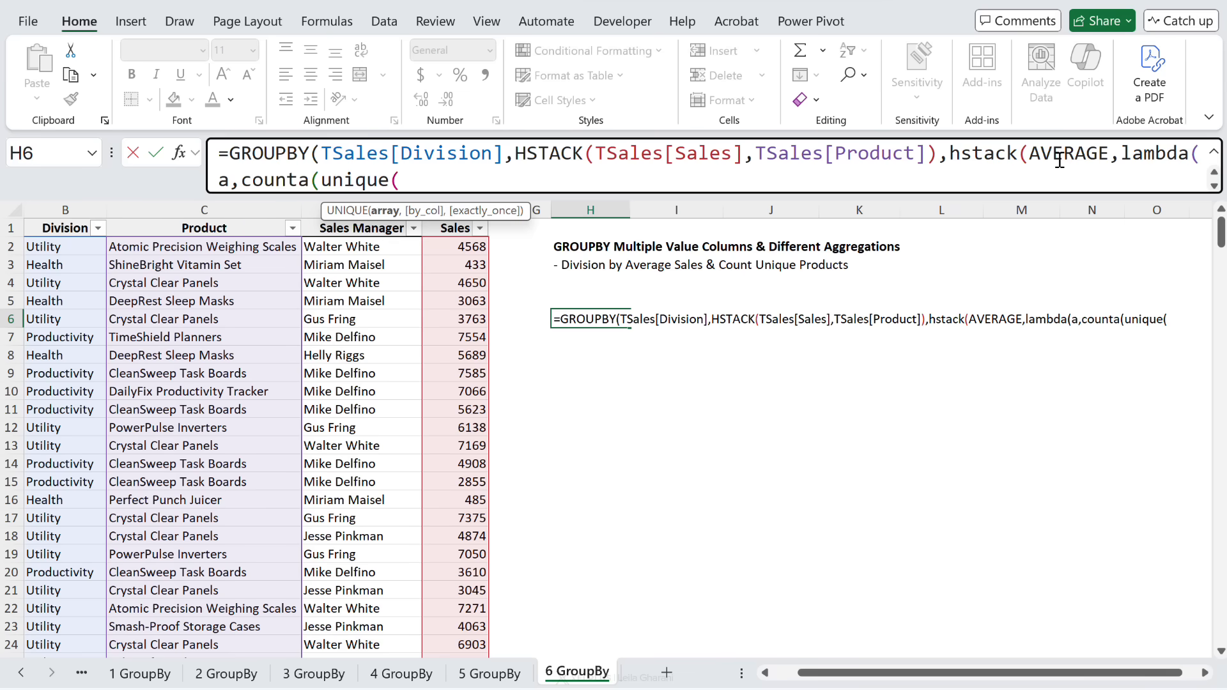
{"action": "type", "text": "a))))"}
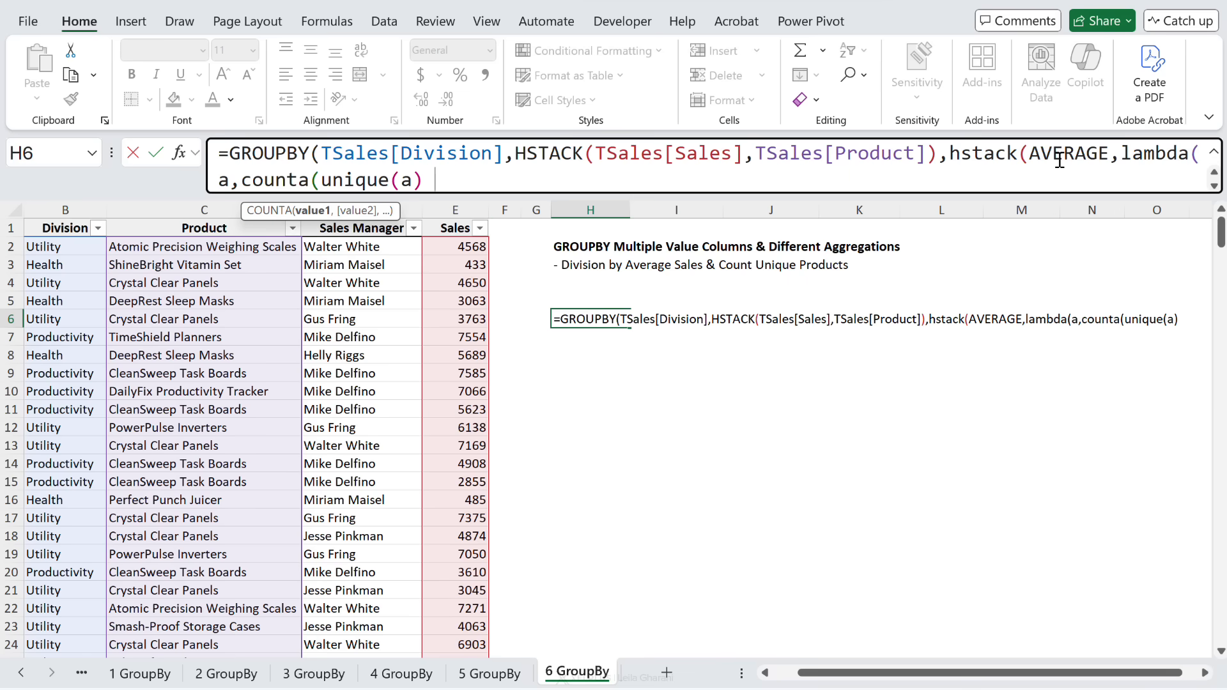
{"action": "key", "text": "Return"}
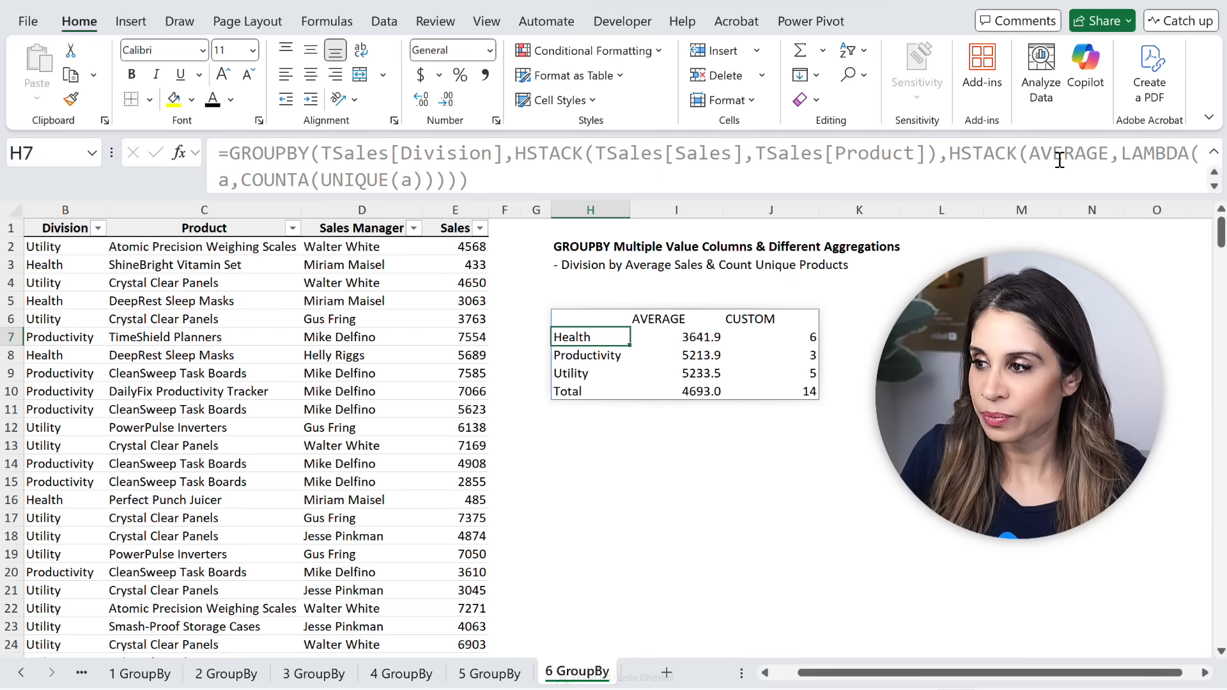
Check the Health row's average and distinct-count cells and the header labels above them.
{"action": "key", "text": "Right"}
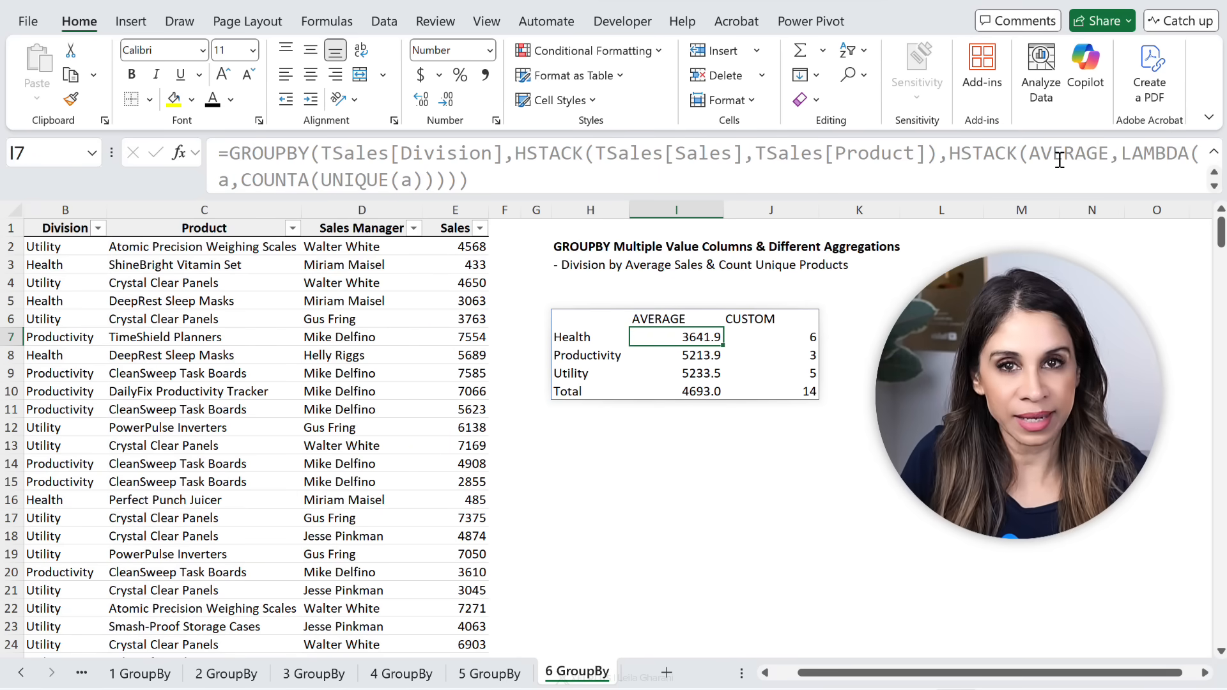
{"action": "key", "text": "Right"}
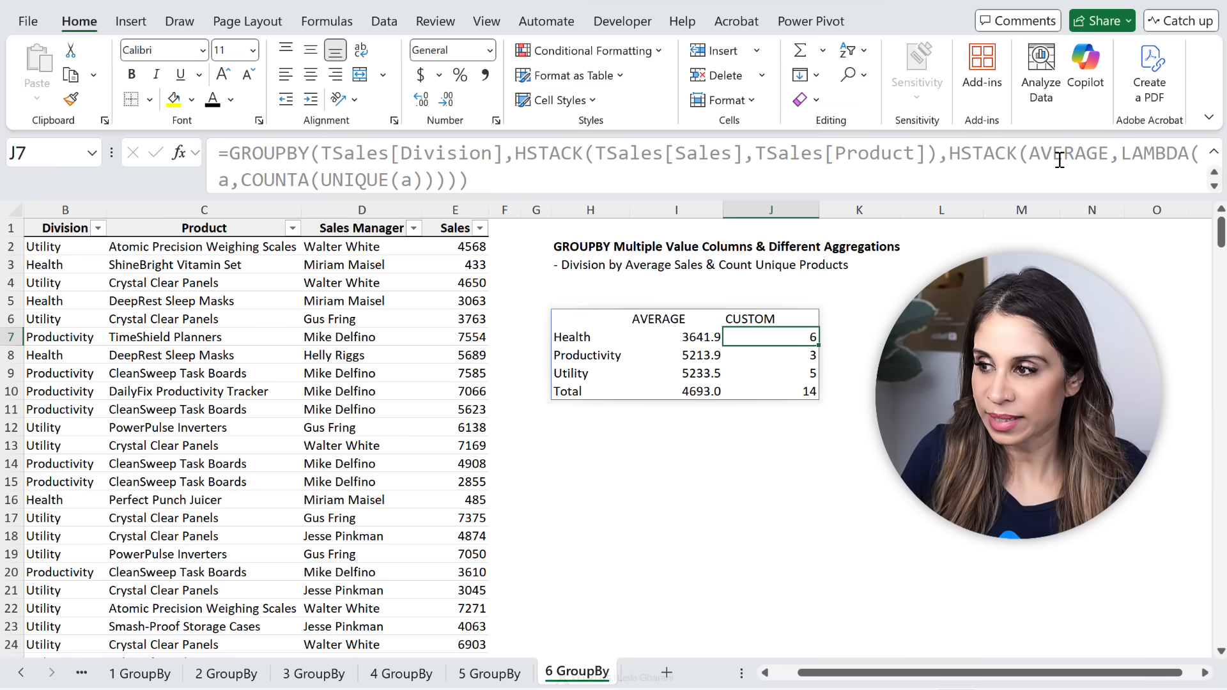
{"action": "key", "text": "Up"}
{"action": "key", "text": "Left"}
{"action": "key", "text": "Right"}
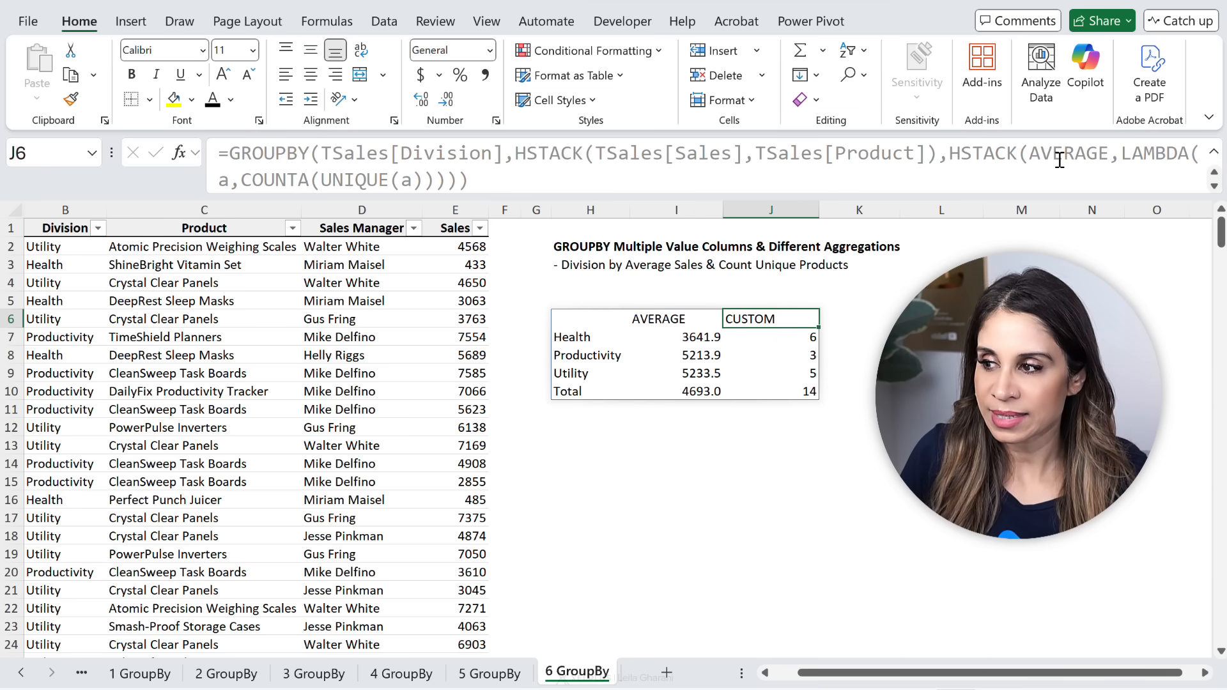
Wrap the H6 GROUPBY formula in DROP with 1 as the rows argument to remove the automatic header row.
{"action": "key", "text": "Left"}
{"action": "key", "text": "Left"}
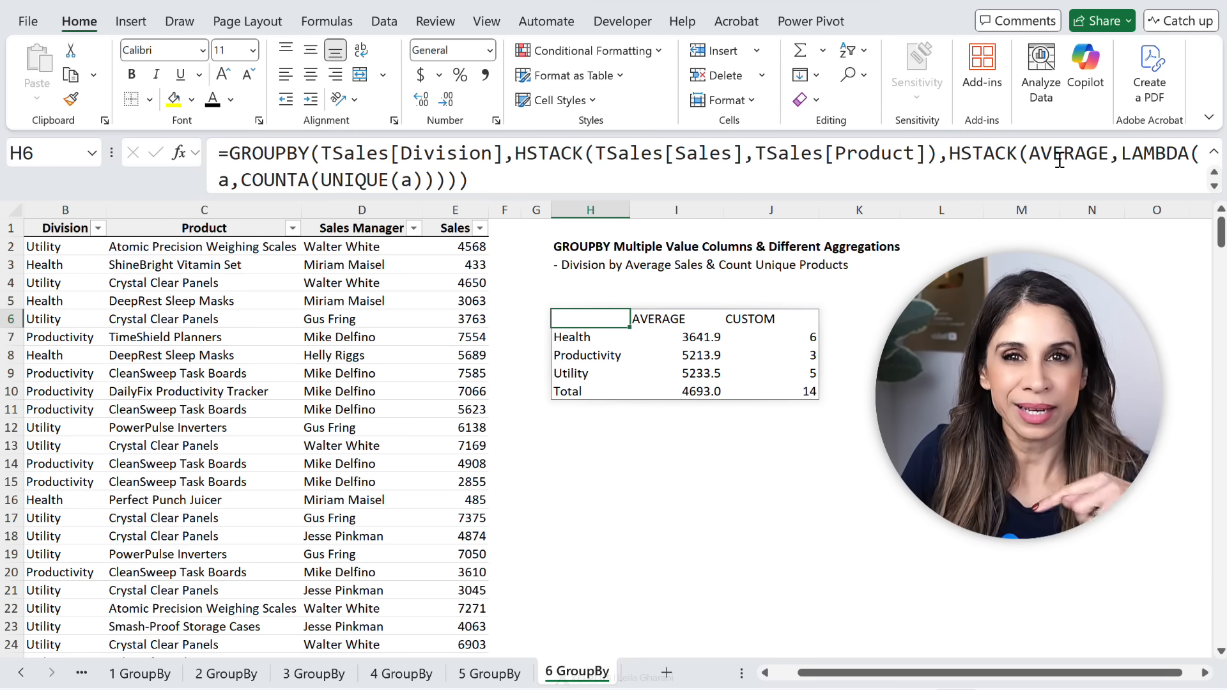
{"action": "left_click", "coordinate": [240, 164]}
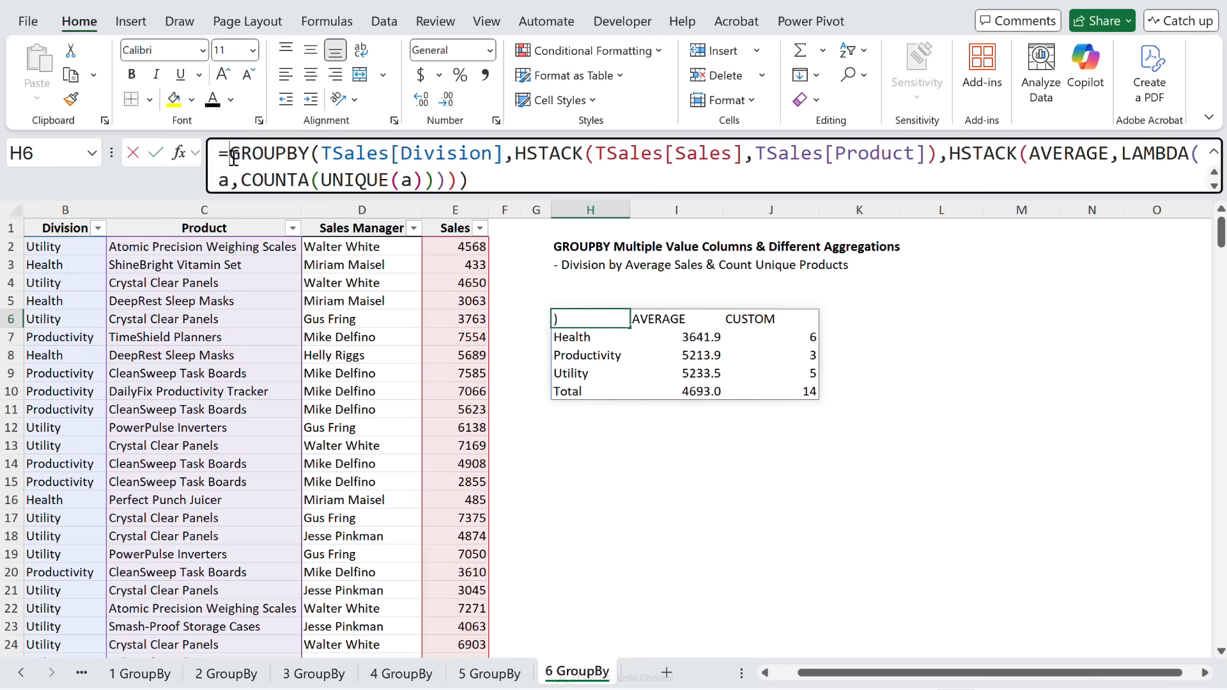
{"action": "type", "text": "drop("}
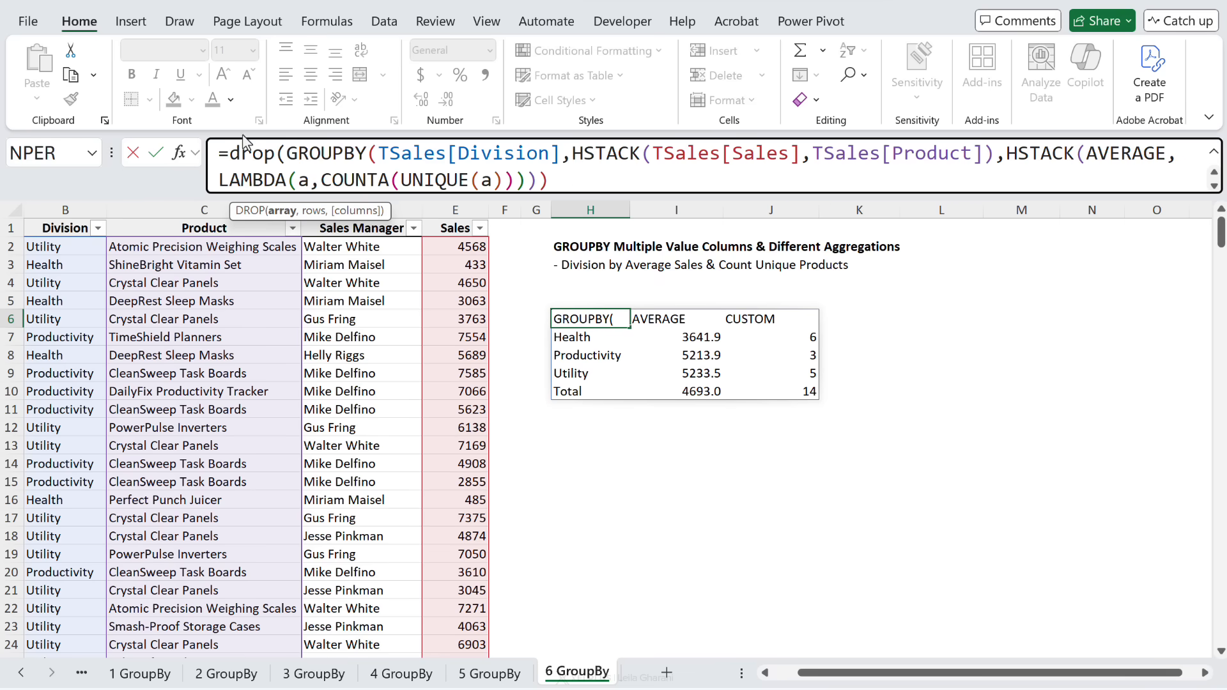
{"action": "left_click", "coordinate": [585, 179]}
{"action": "type", "text": ",1"}
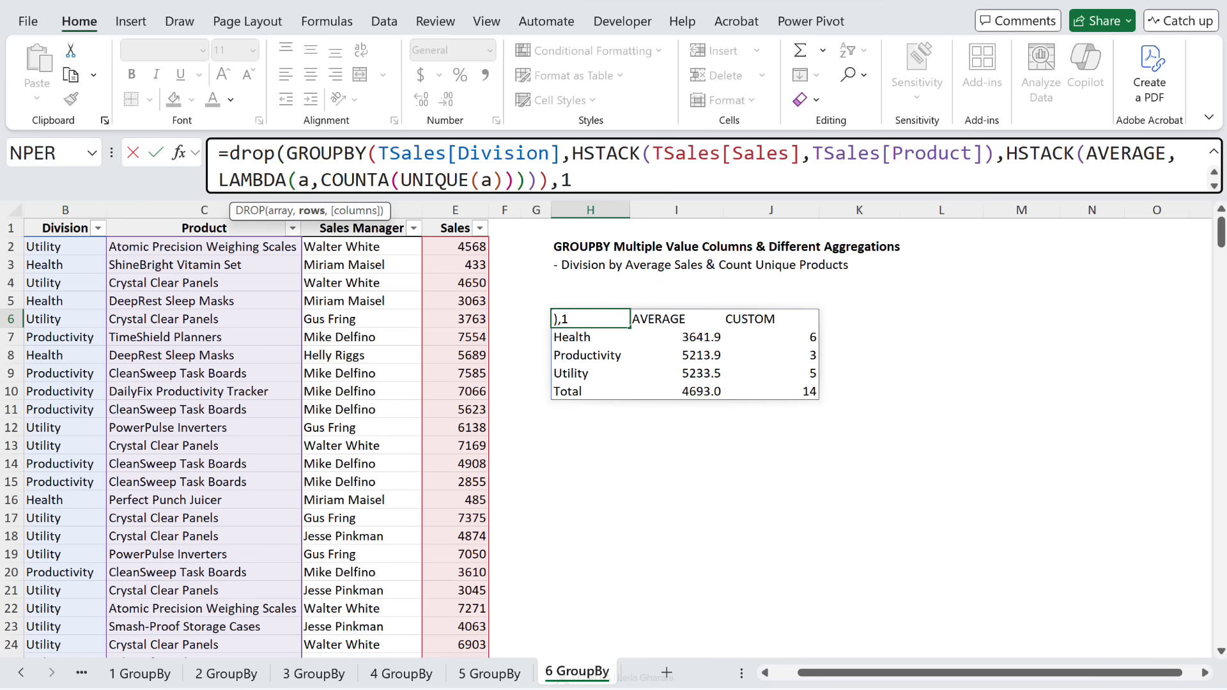
{"action": "key", "text": "ctrl+Return"}
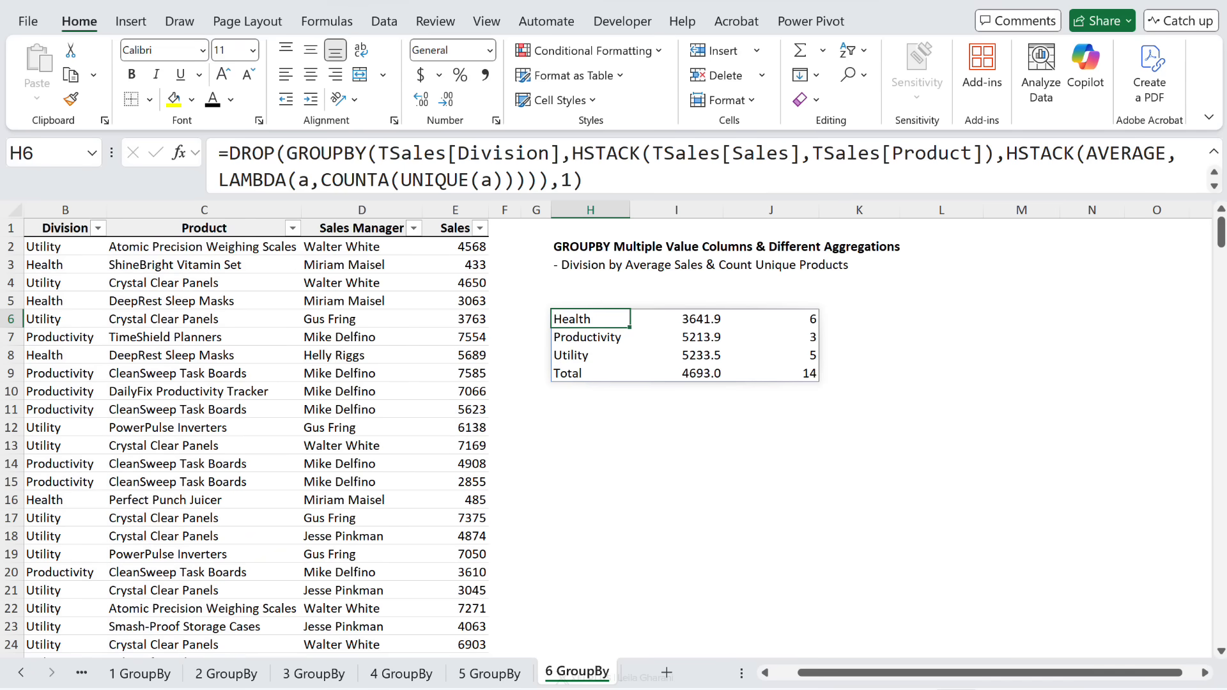
Enter the headers Division, Average Sales and Distinct Product Count in cells H5 to J5.
{"action": "key", "text": "Up"}
{"action": "type", "text": "Divi"}
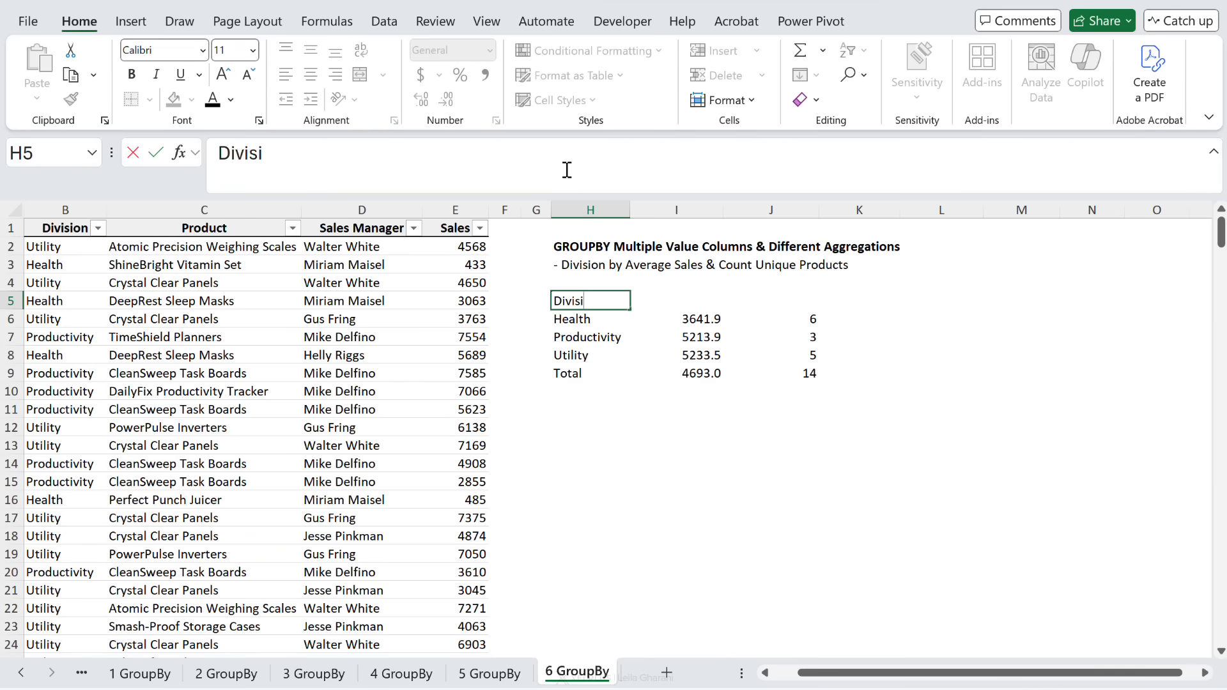
{"action": "type", "text": "sion"}
{"action": "key", "text": "Tab"}
{"action": "type", "text": "Average"}
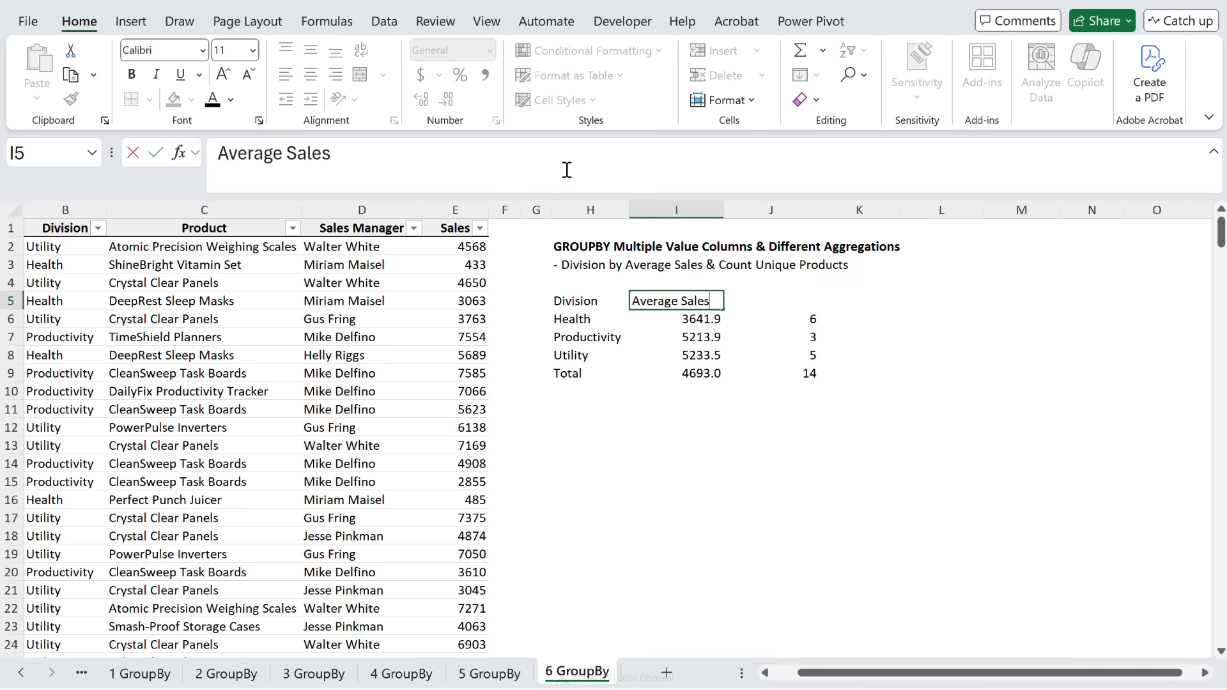
{"action": "key", "text": "Tab"}
{"action": "type", "text": "Distinct P"}
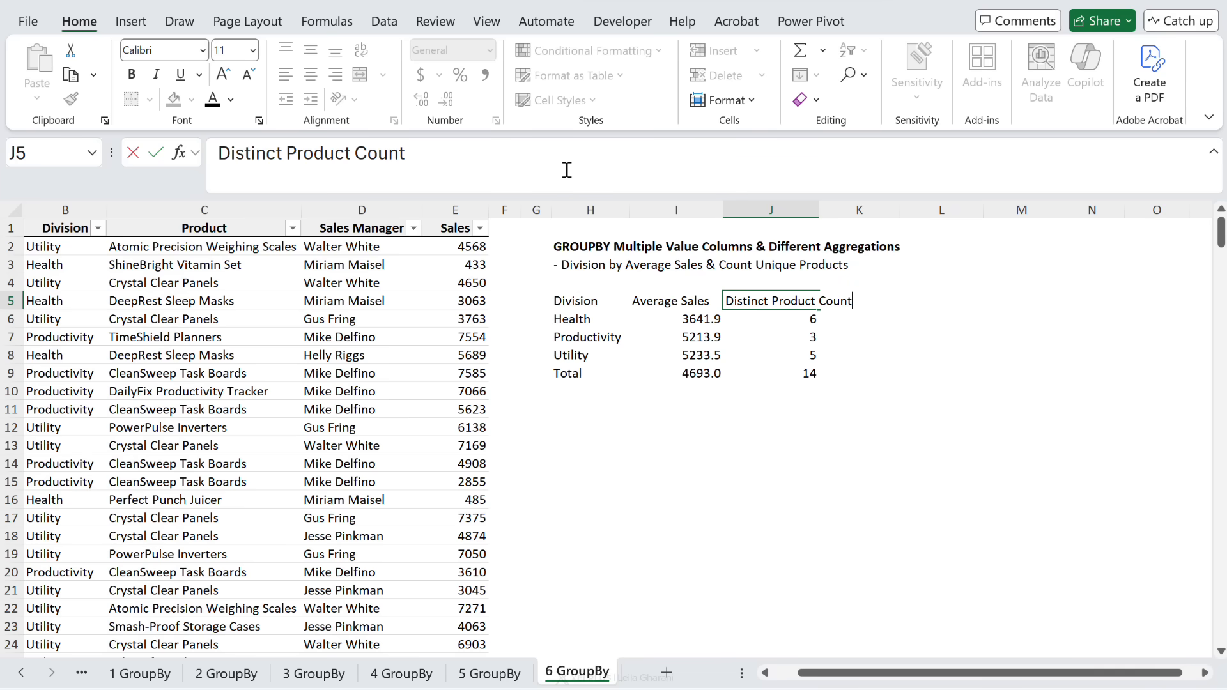
{"action": "key", "text": "ctrl+Return"}
Make the three header cells H5:J5 bold.
{"action": "key", "text": "Left"}
{"action": "key", "text": "Left"}
{"action": "key", "text": "ctrl+shift+Right"}
{"action": "key", "text": "ctrl+b"}
{"action": "key", "text": "Right"}
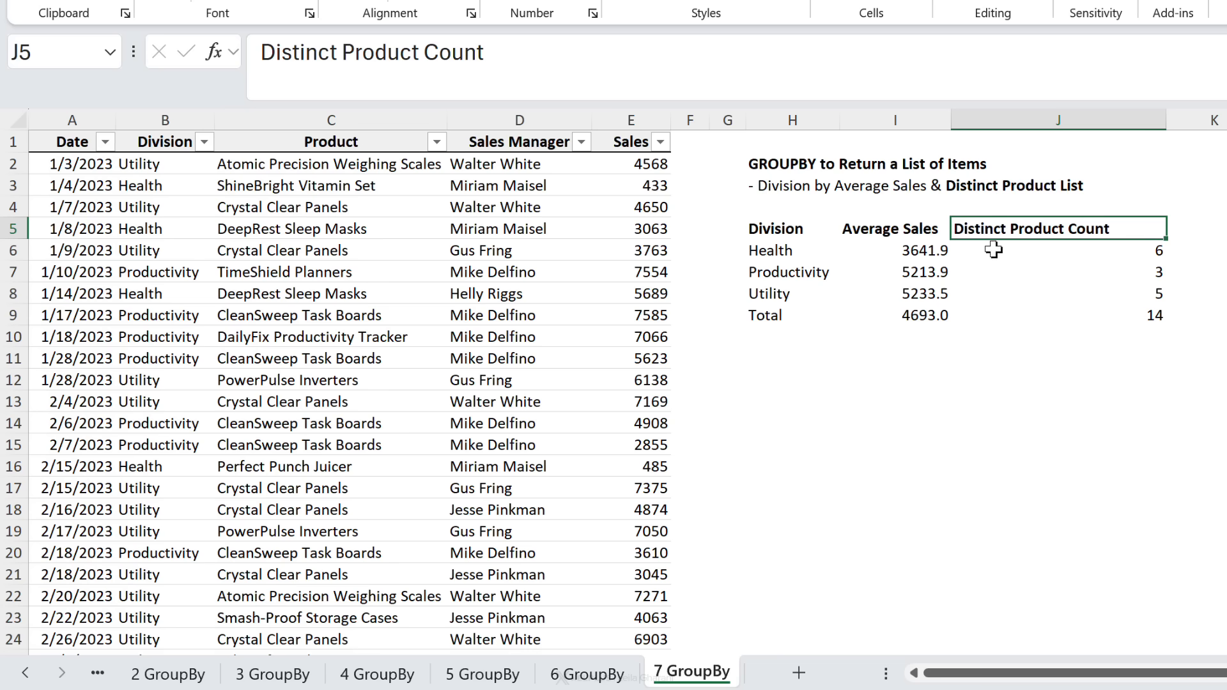
On the 7 GroupBy sheet, change the J5 header to Distinct Product List.
{"action": "double_click", "coordinate": [1102, 234]}
{"action": "double_click", "coordinate": [1094, 230]}
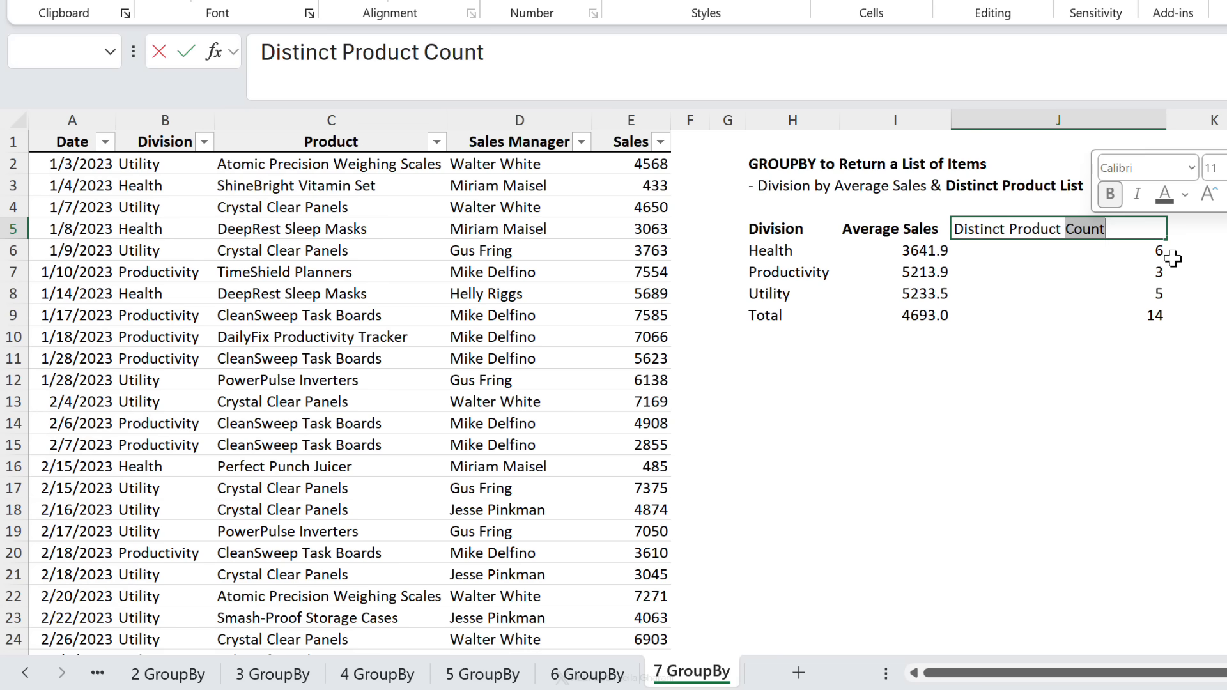
{"action": "type", "text": "Lis"}
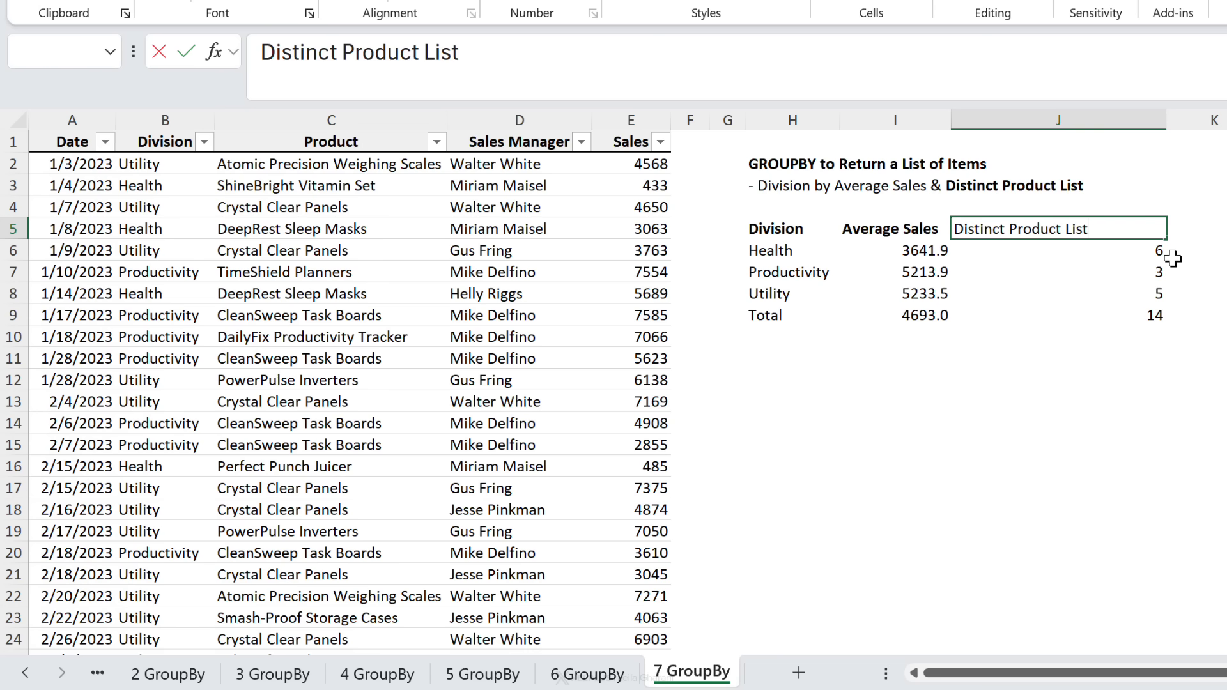
Commit the Distinct Product List header in J5 and look over the average sales and product counts by division beneath it.
{"action": "key", "text": "Return"}
{"action": "key", "text": "Down"}
{"action": "key", "text": "Down"}
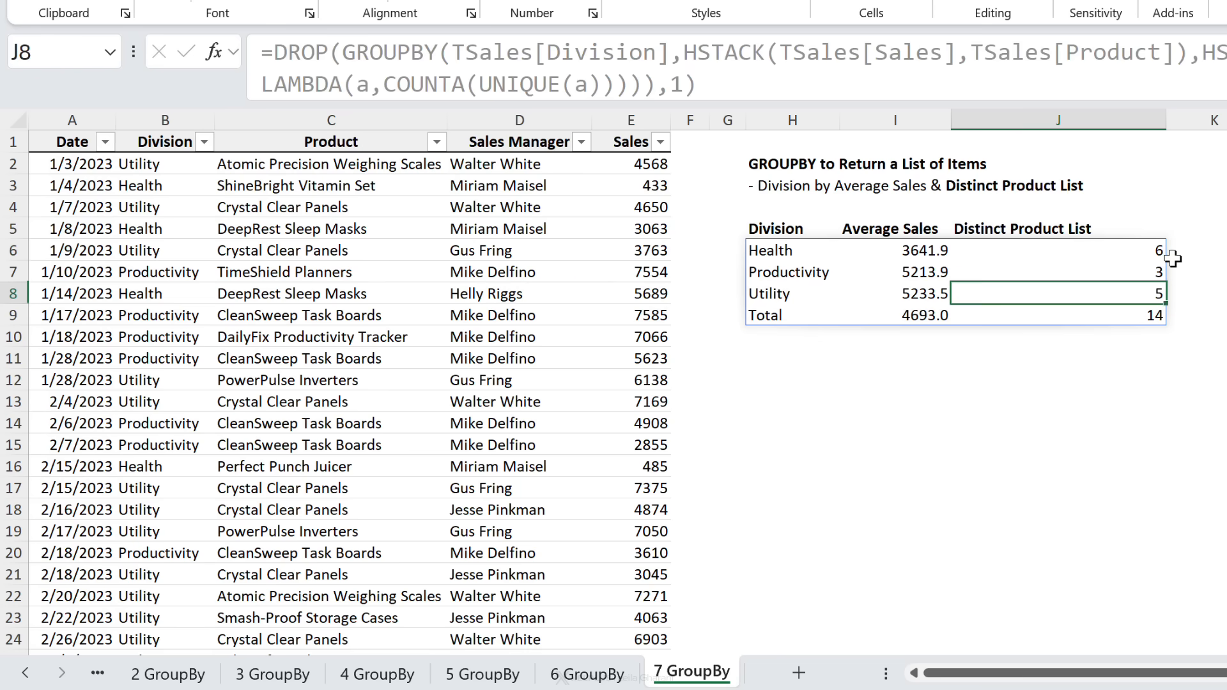
{"action": "key", "text": "Up"}
{"action": "key", "text": "Up"}
{"action": "key", "text": "Left"}
{"action": "key", "text": "Left"}
{"action": "key", "text": "Right"}
{"action": "key", "text": "Right"}
{"action": "key", "text": "Left"}
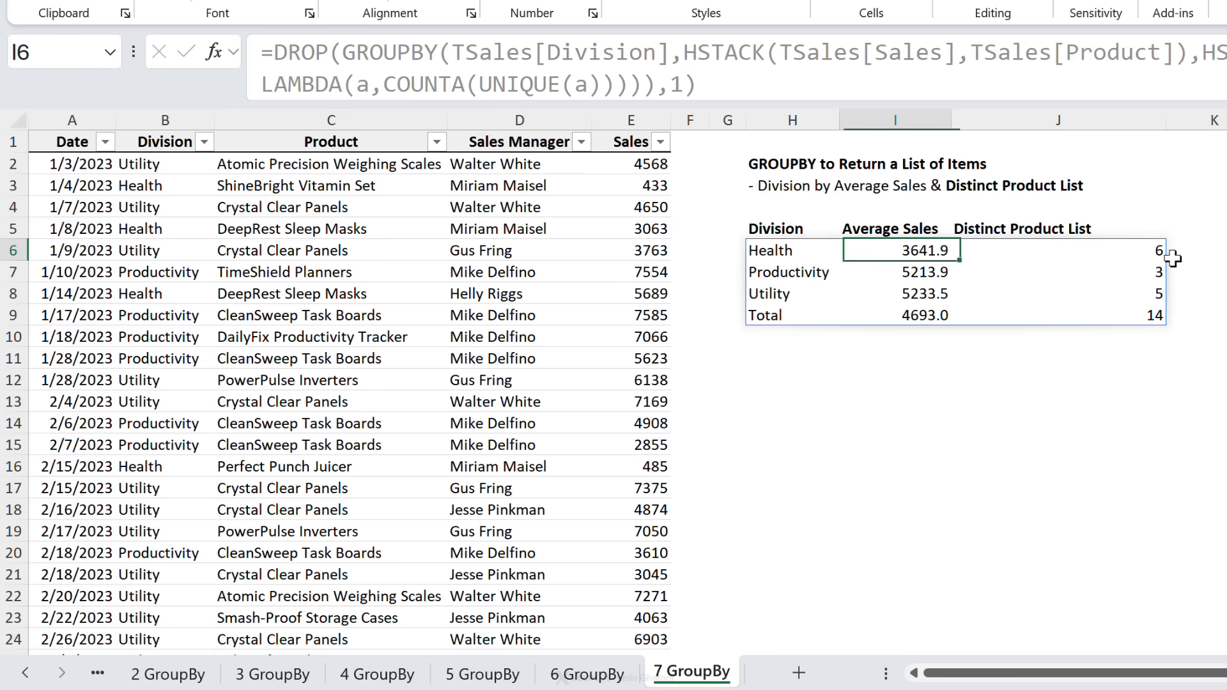
Replace COUNTA with ARRAYTOTEXT in the LAMBDA of the H6 formula so each division returns its distinct products as text.
{"action": "key", "text": "Left"}
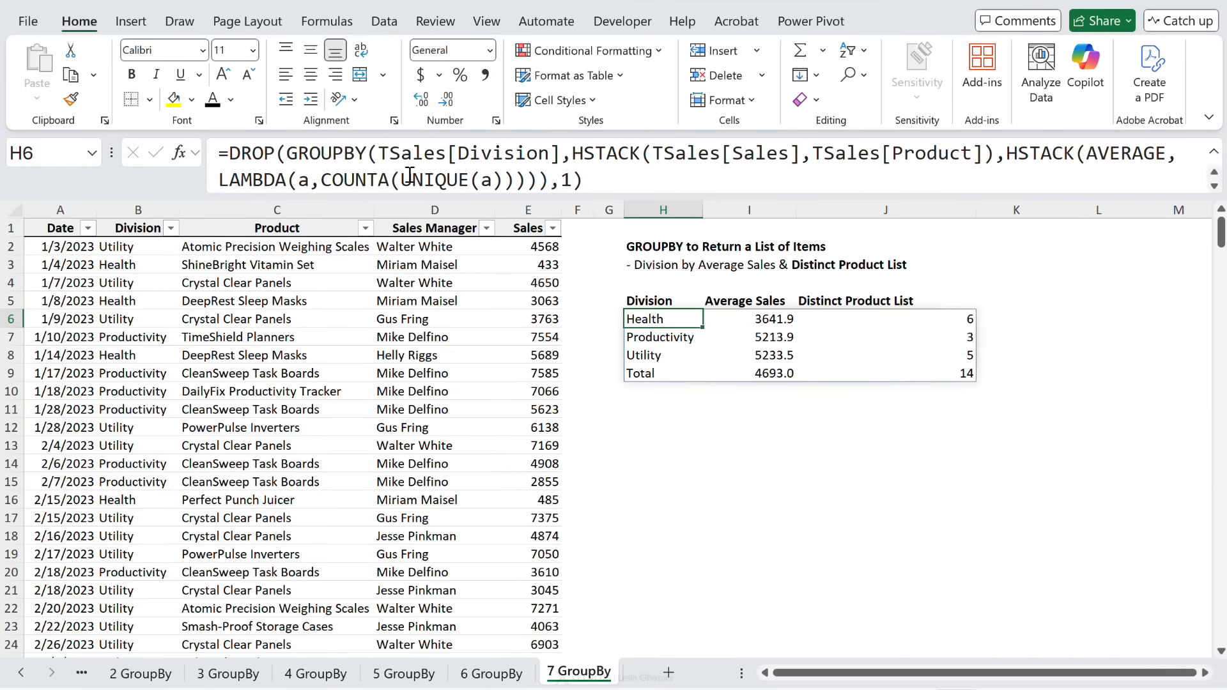
{"action": "double_click", "coordinate": [392, 181]}
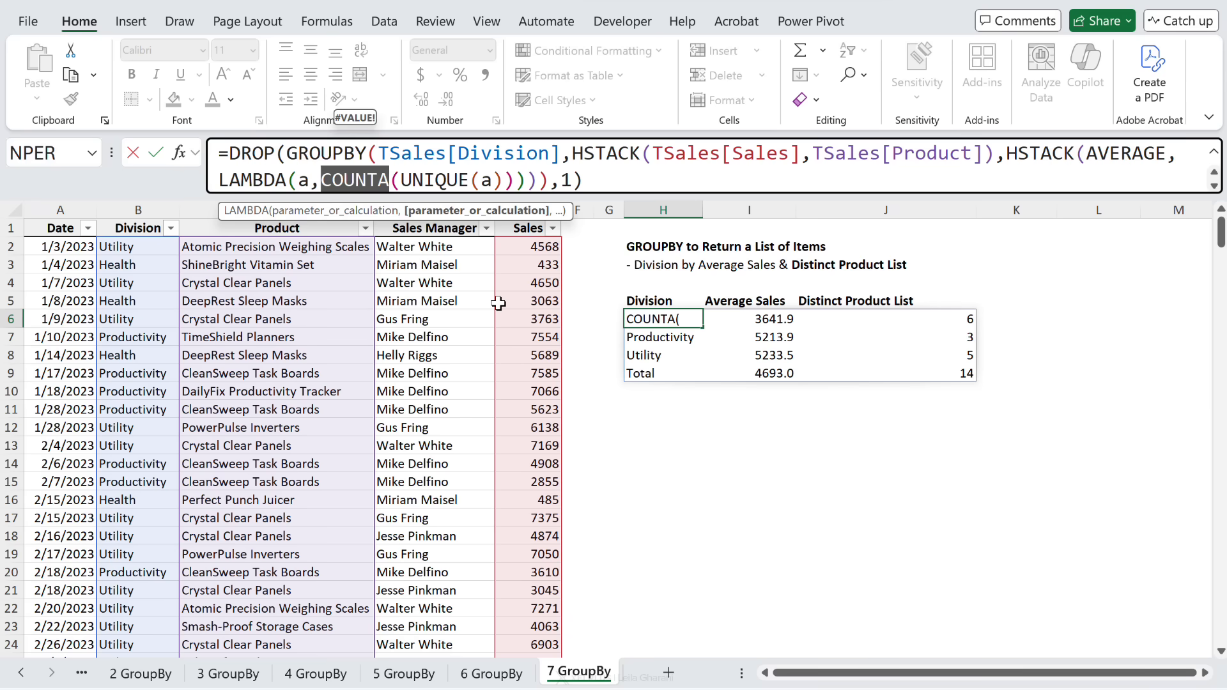
{"action": "type", "text": "array"}
{"action": "key", "text": "Tab"}
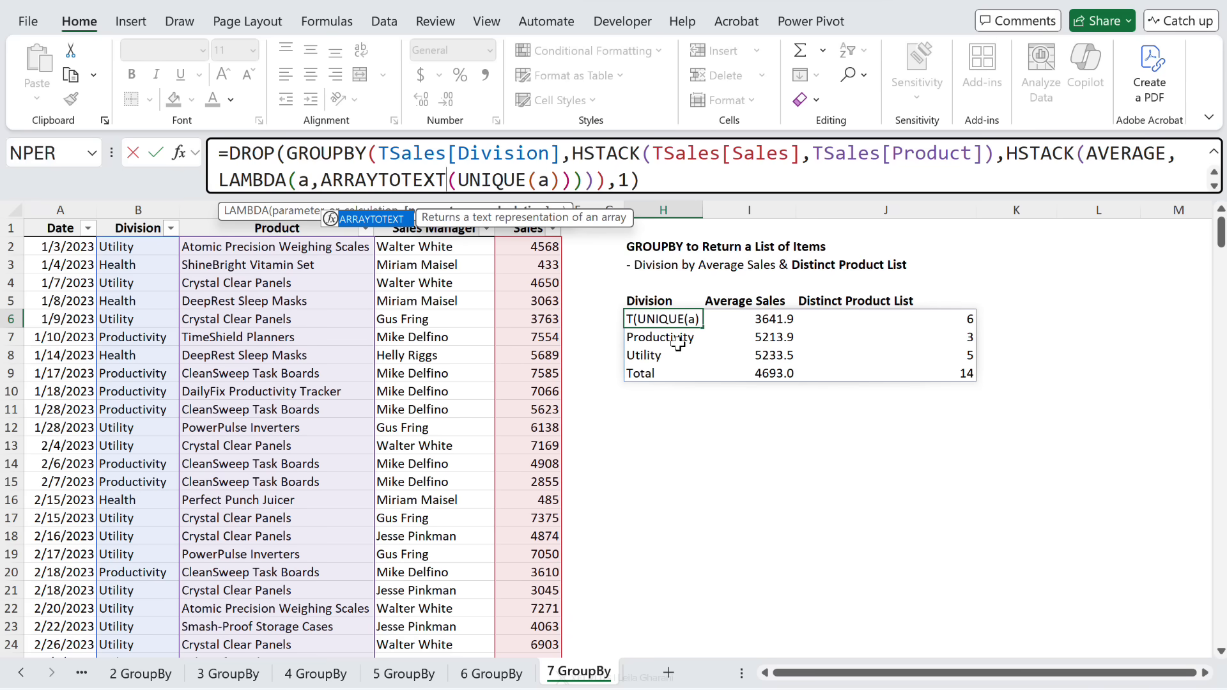
{"action": "key", "text": "Return"}
{"action": "left_click", "coordinate": [952, 339]}
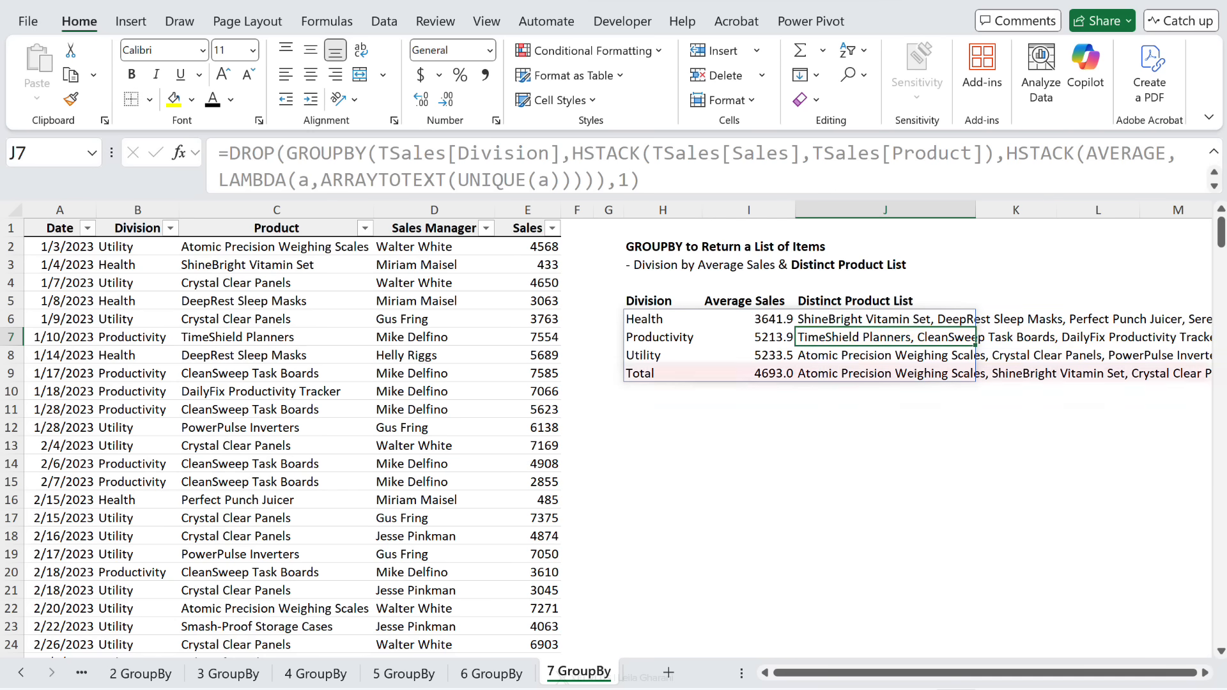
Set GROUPBY's total_depth argument in the H6 formula to 0 (No totals), leaving field_headers empty.
{"action": "left_click", "coordinate": [640, 322]}
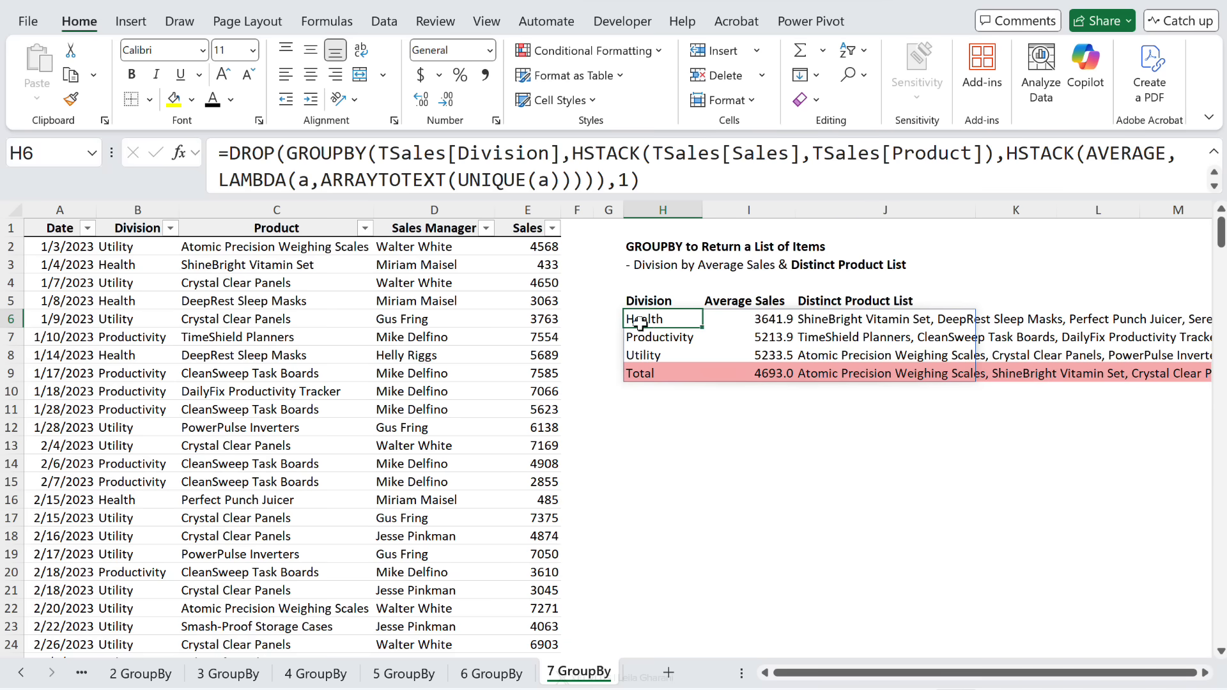
{"action": "left_click", "coordinate": [594, 181]}
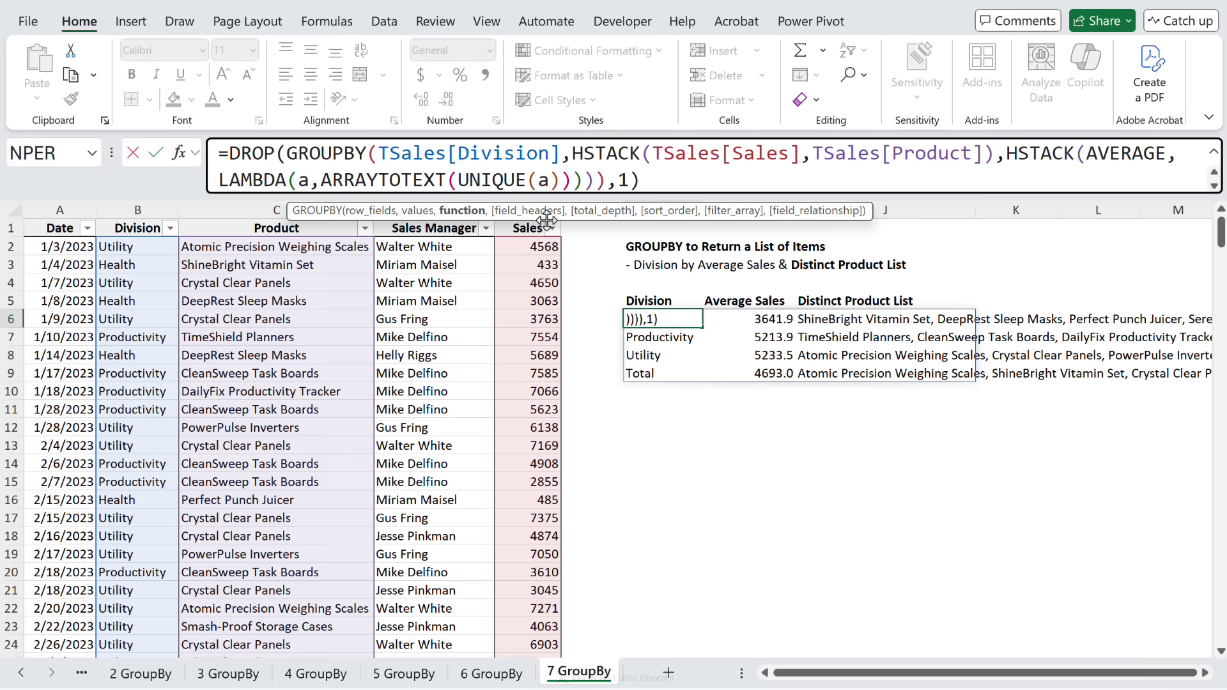
{"action": "type", "text": ","}
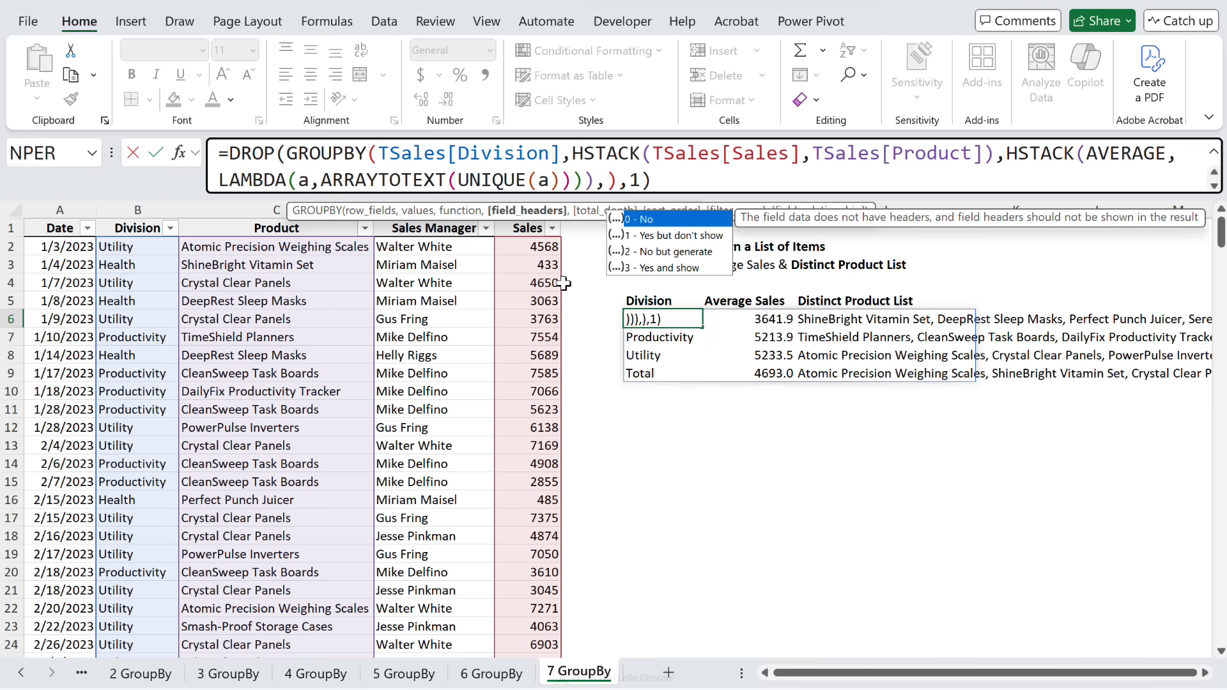
{"action": "type", "text": ","}
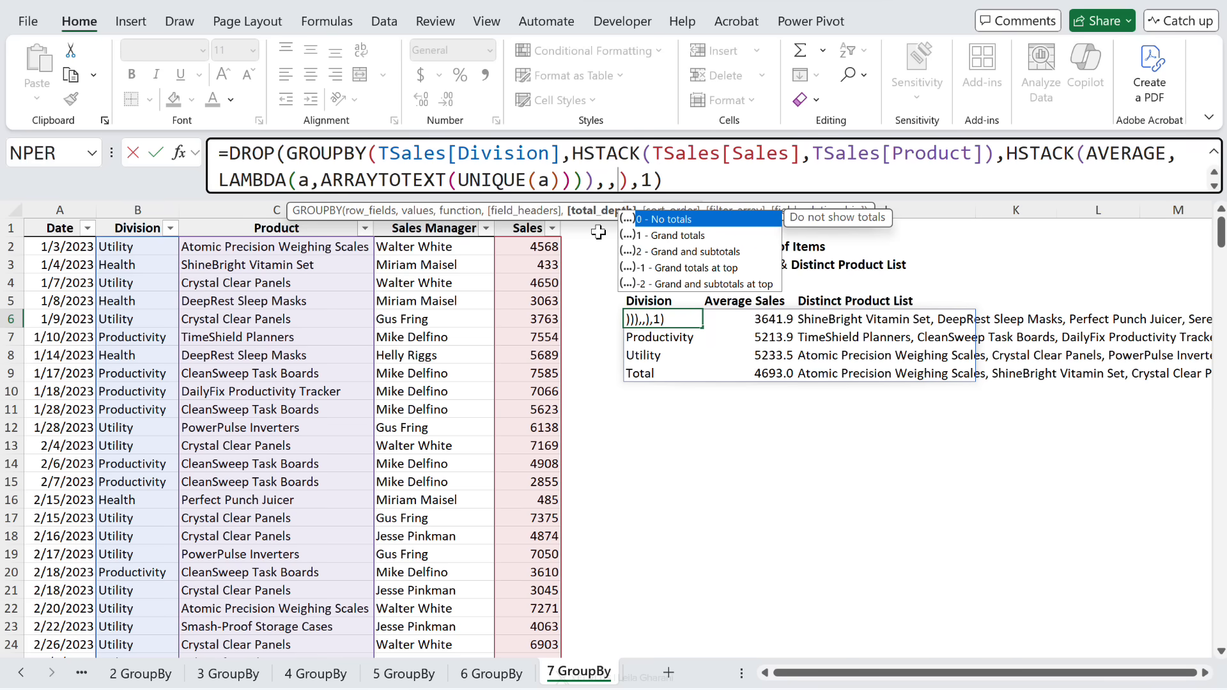
{"action": "double_click", "coordinate": [659, 220]}
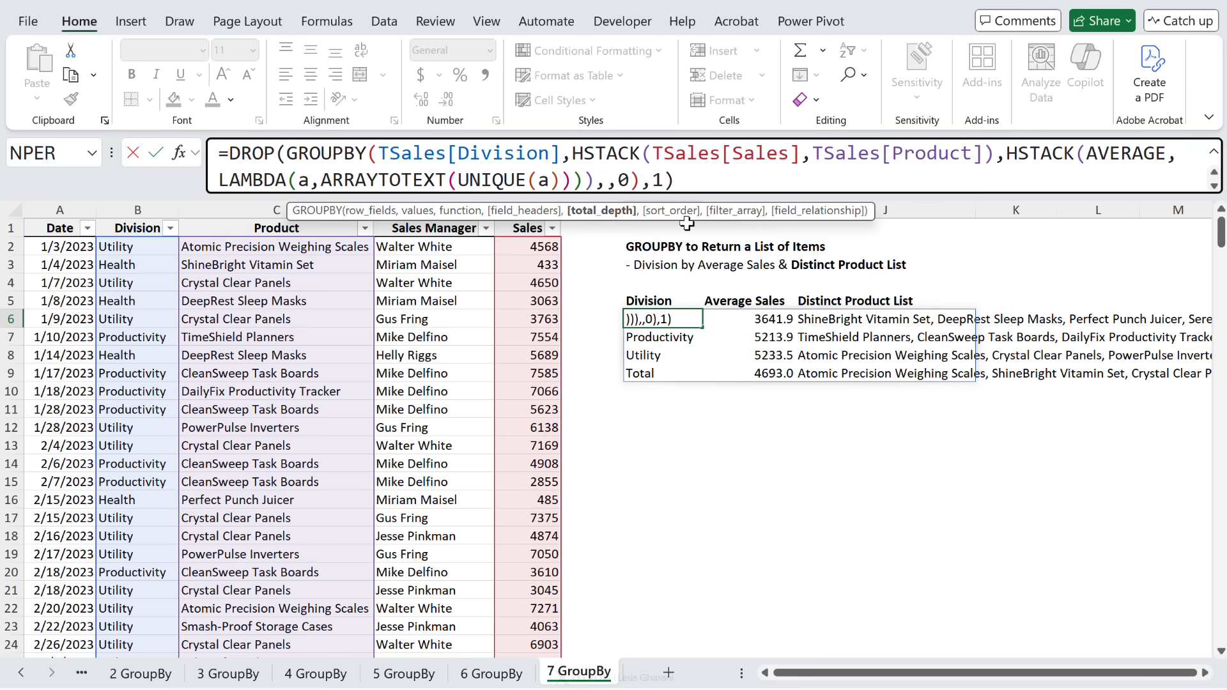
{"action": "key", "text": "Return"}
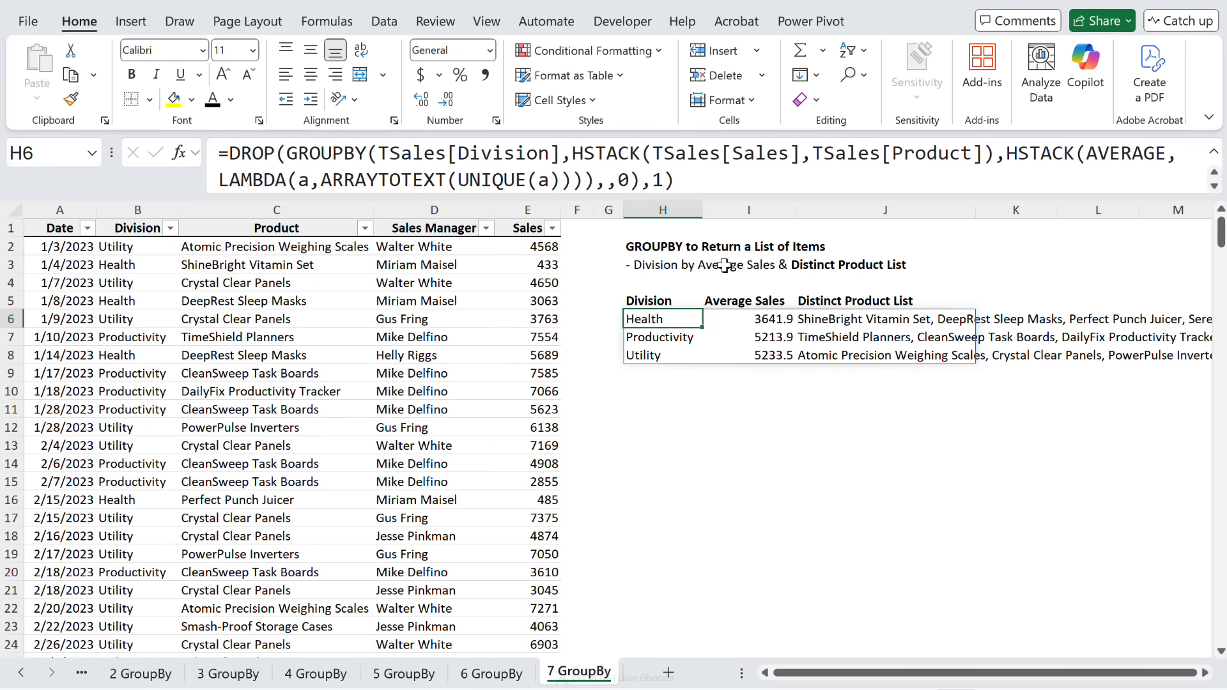
Wrap the text in cells J6:J12 of the Distinct Product List column.
{"action": "left_click_drag", "start_coordinate": [895, 319], "coordinate": [903, 427]}
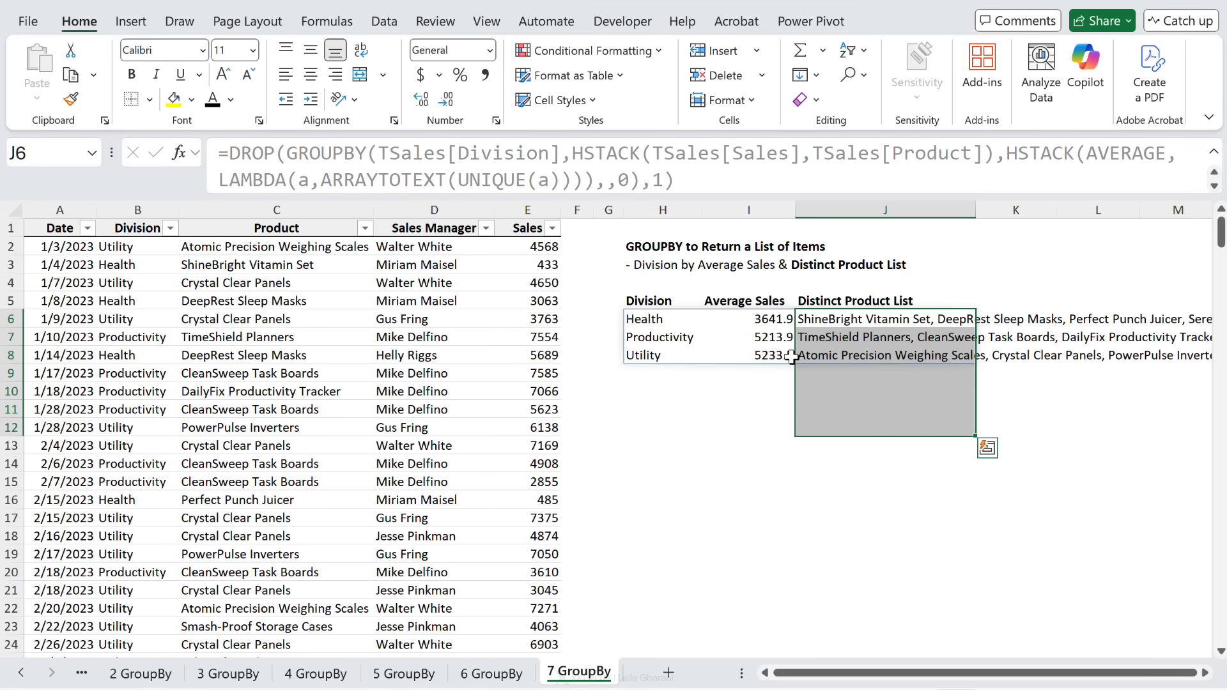
{"action": "left_click", "coordinate": [361, 50]}
{"action": "left_click", "coordinate": [867, 390]}
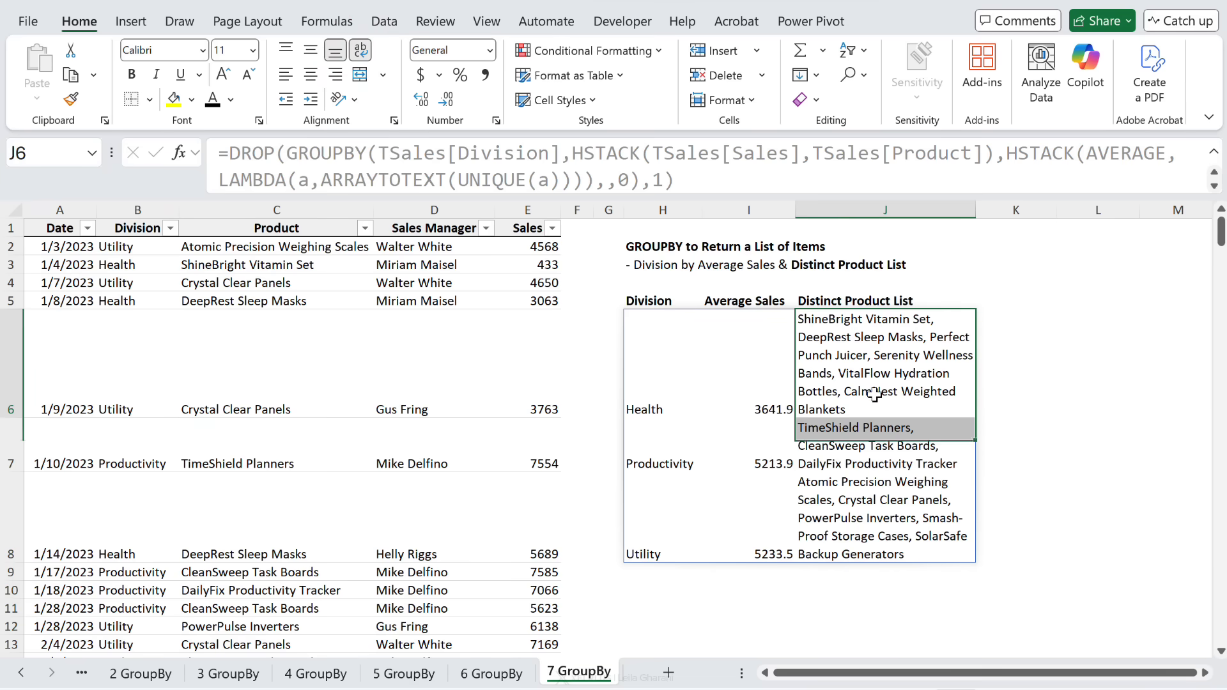
{"action": "left_click", "coordinate": [882, 447]}
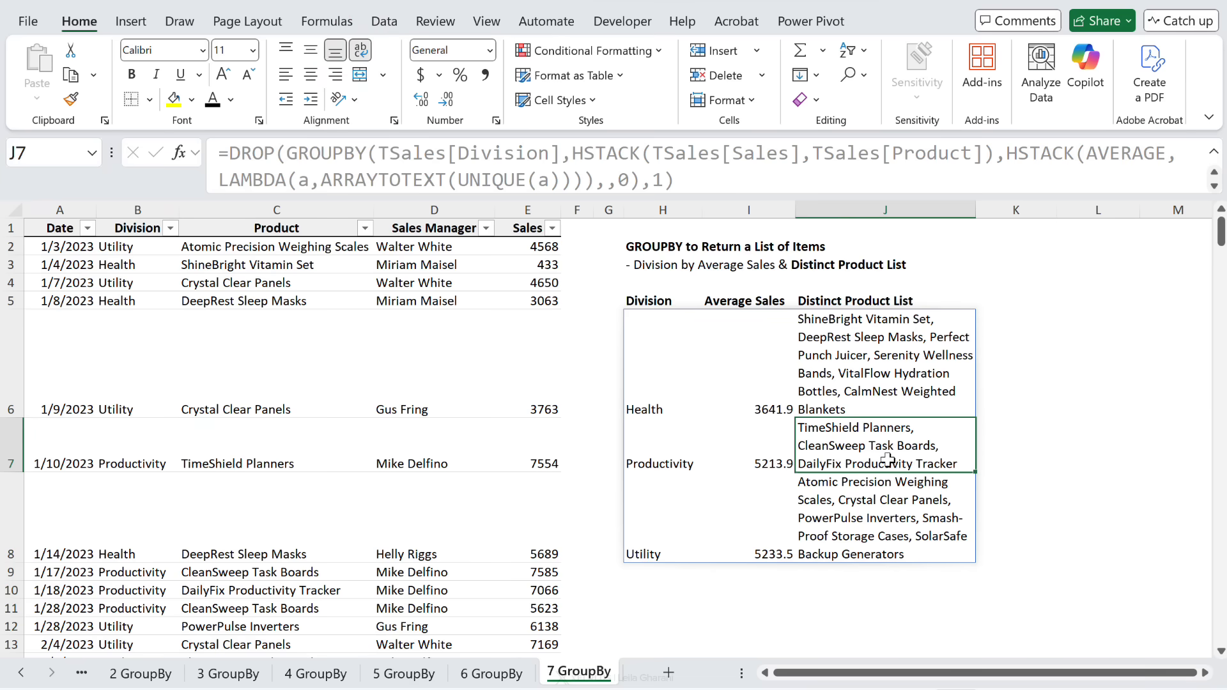